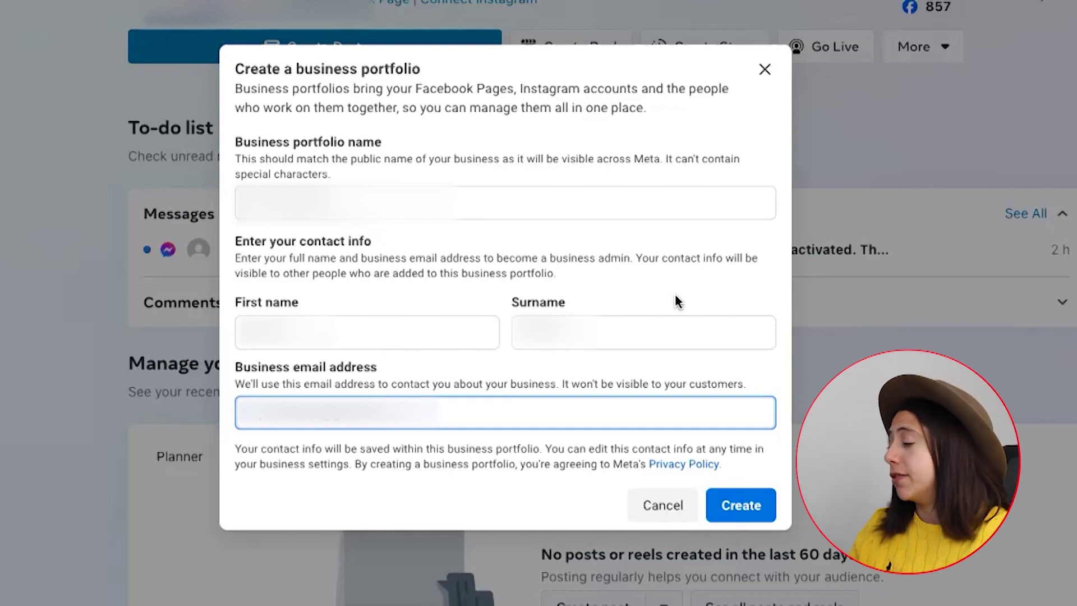
Create the business portfolio and open its full Business settings, closing the Meta Business Suite page left behind.
{"action": "left_click", "coordinate": [735, 505]}
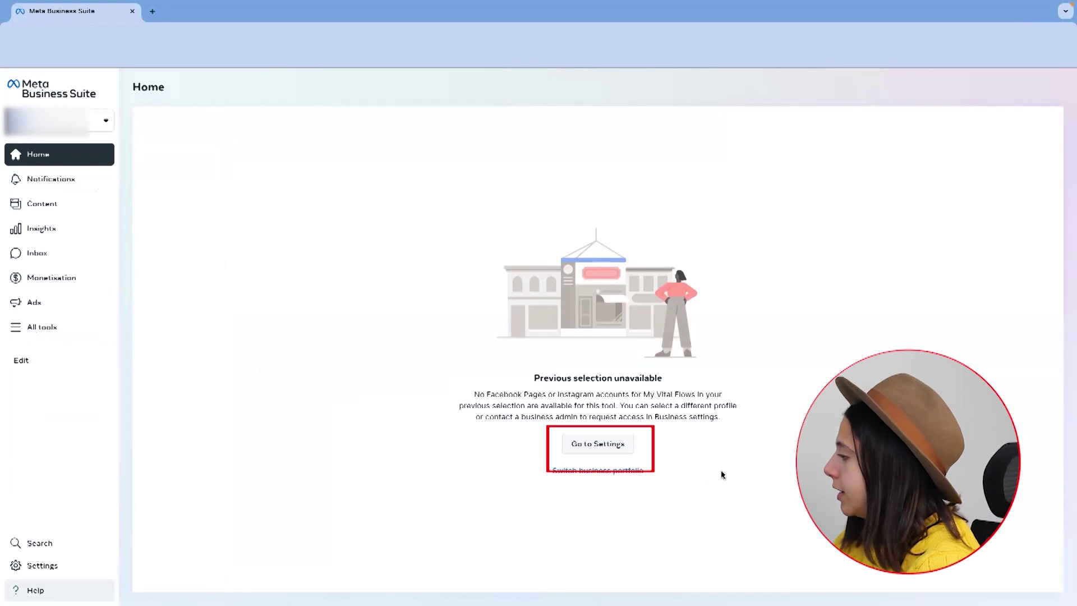
{"action": "left_click", "coordinate": [599, 444]}
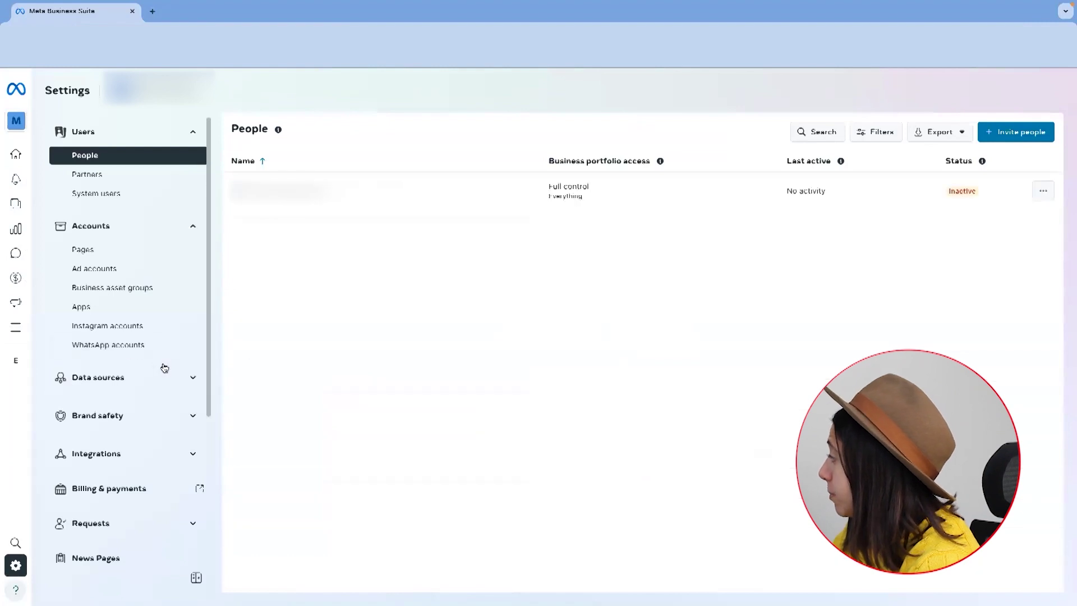
{"action": "scroll", "coordinate": [144, 414], "scroll_direction": "down", "scroll_amount": 5}
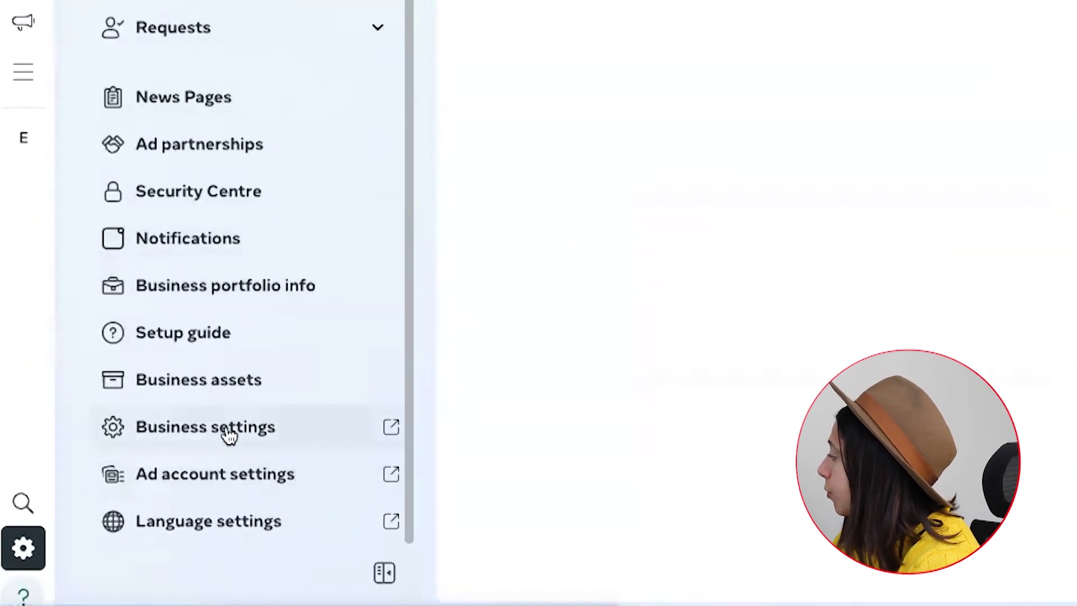
{"action": "left_click", "coordinate": [228, 432]}
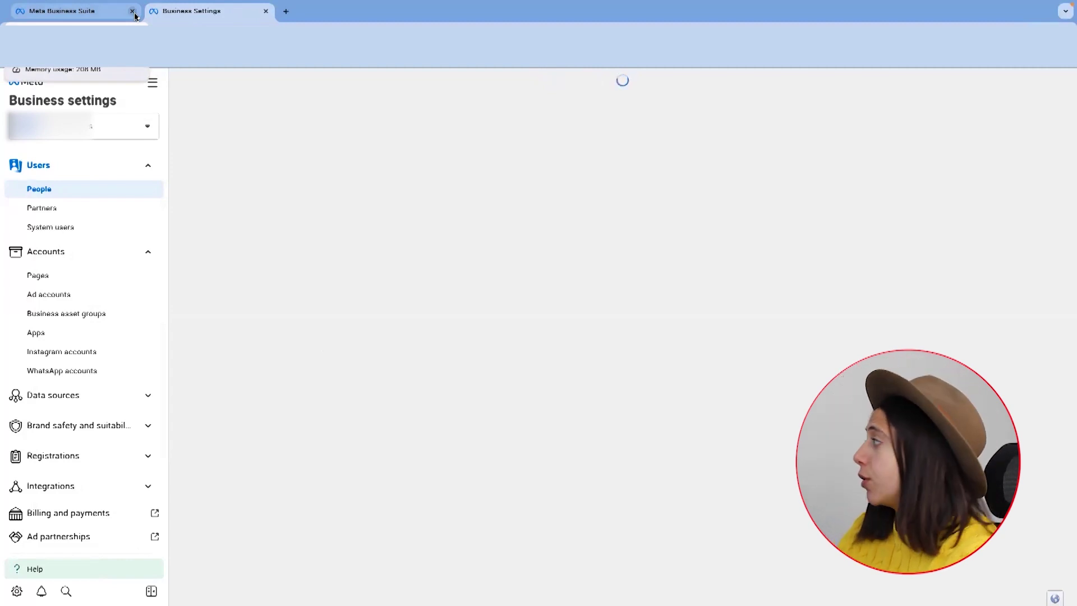
{"action": "left_click", "coordinate": [133, 12]}
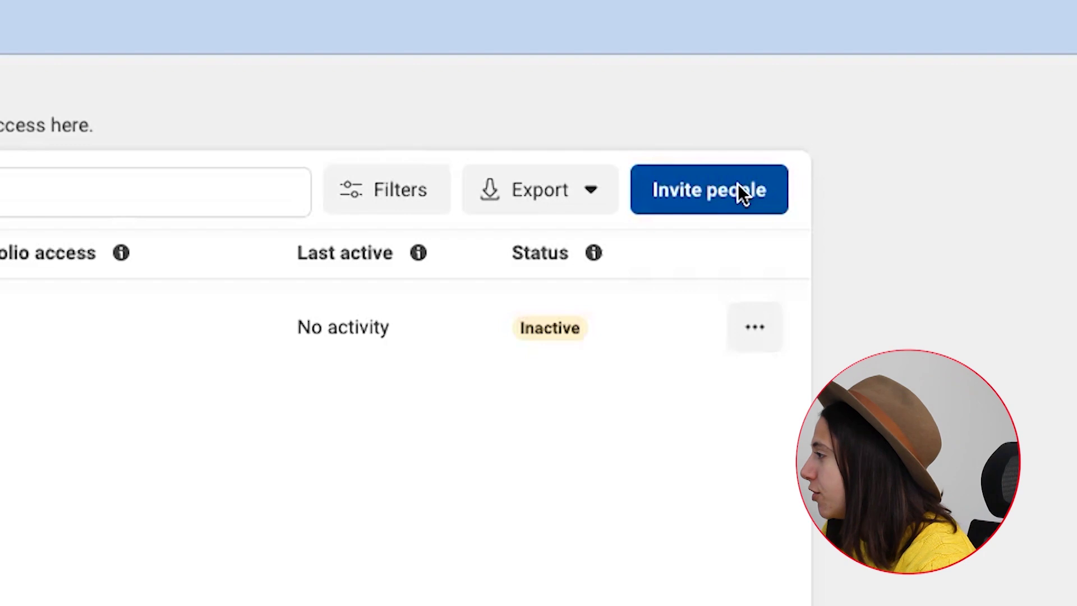
Start an invitation to the business portfolio and enter the invitee's email address.
{"action": "left_click", "coordinate": [715, 189]}
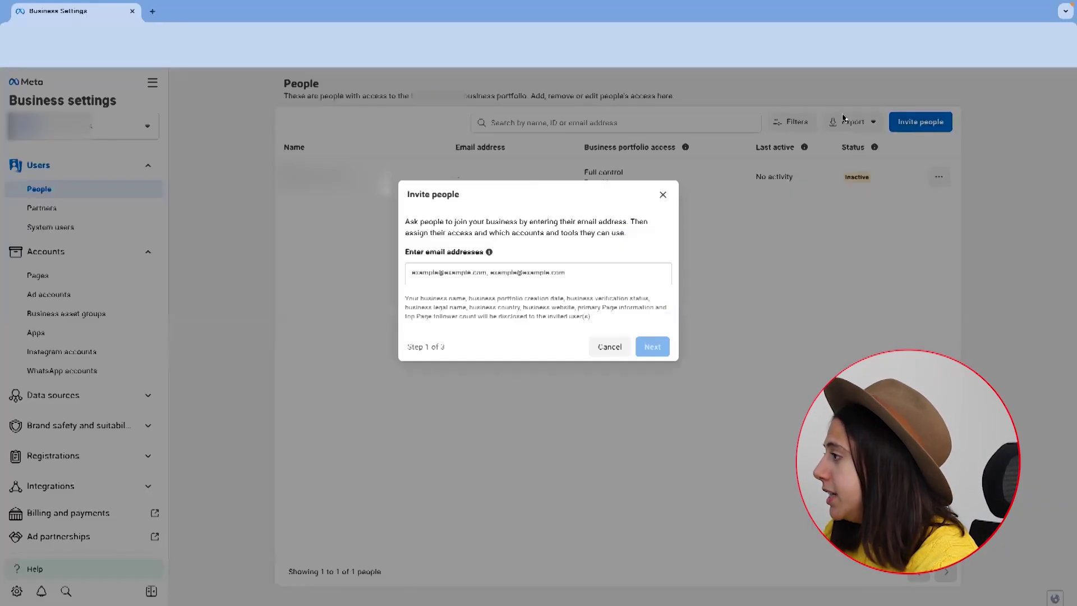
{"action": "left_click_drag", "start_coordinate": [405, 252], "coordinate": [533, 260]}
{"action": "left_click", "coordinate": [472, 277]}
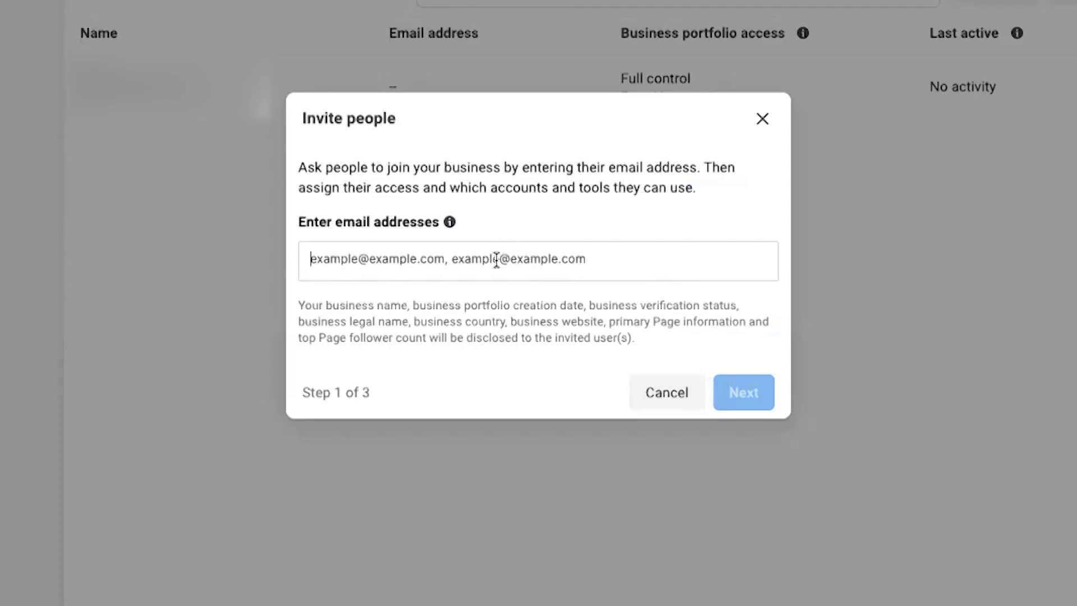
{"action": "key", "text": "ctrl+v"}
{"action": "left_click", "coordinate": [771, 393]}
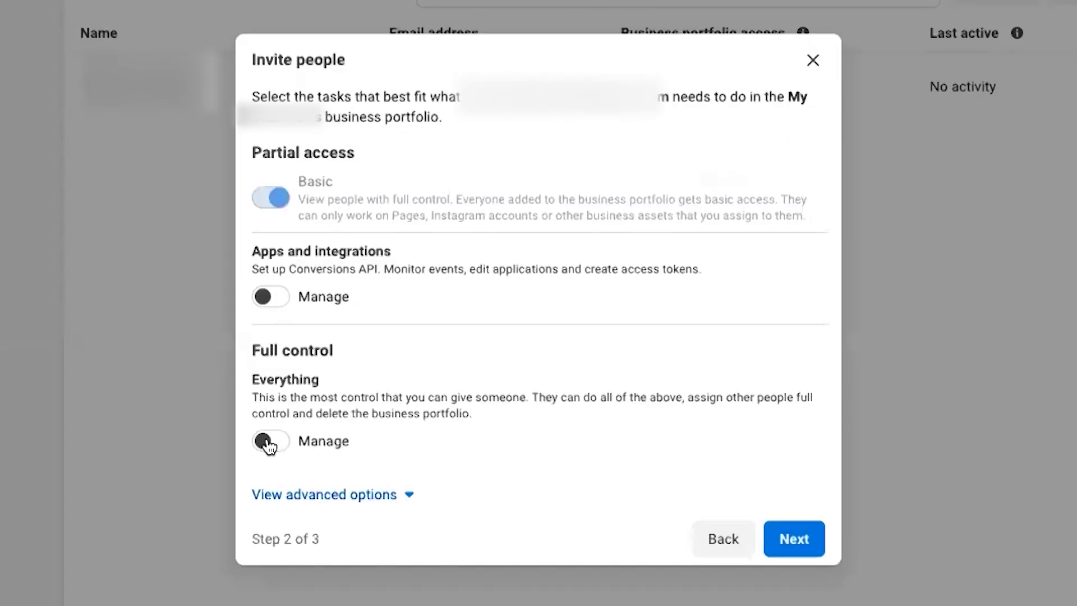
Grant the invitee full control over everything and send the invitation without assigning any assets.
{"action": "left_click", "coordinate": [264, 442]}
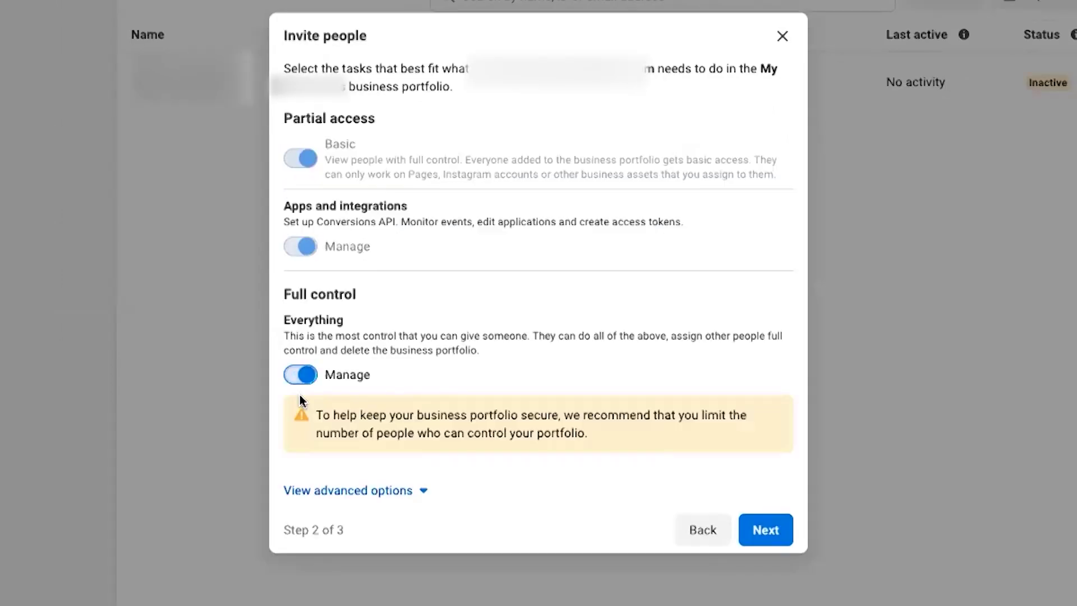
{"action": "left_click", "coordinate": [764, 530]}
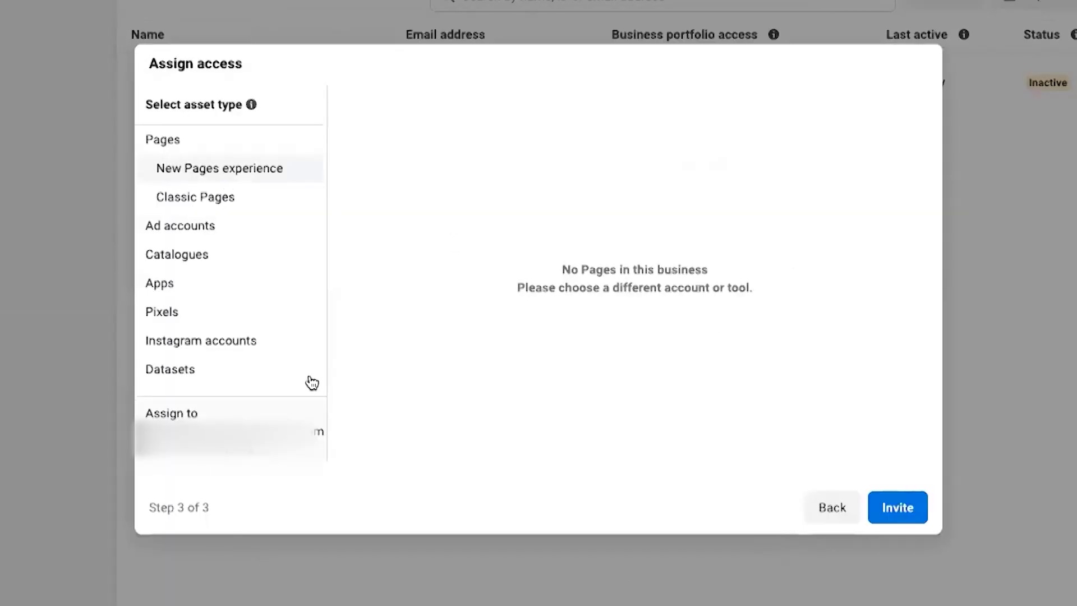
{"action": "left_click", "coordinate": [898, 507]}
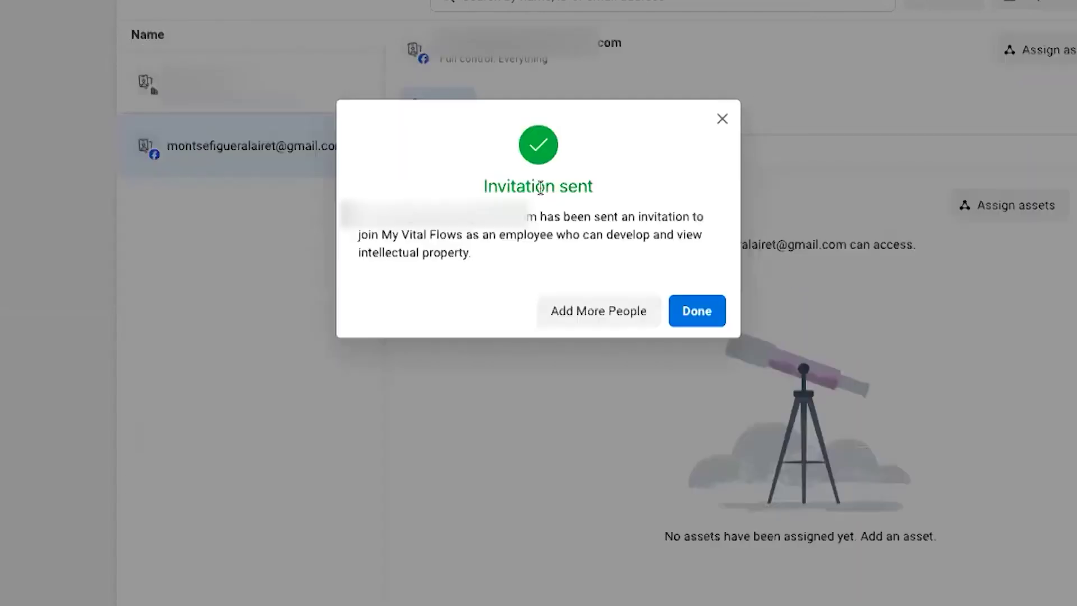
{"action": "left_click_drag", "start_coordinate": [480, 192], "coordinate": [644, 202]}
{"action": "left_click", "coordinate": [562, 258]}
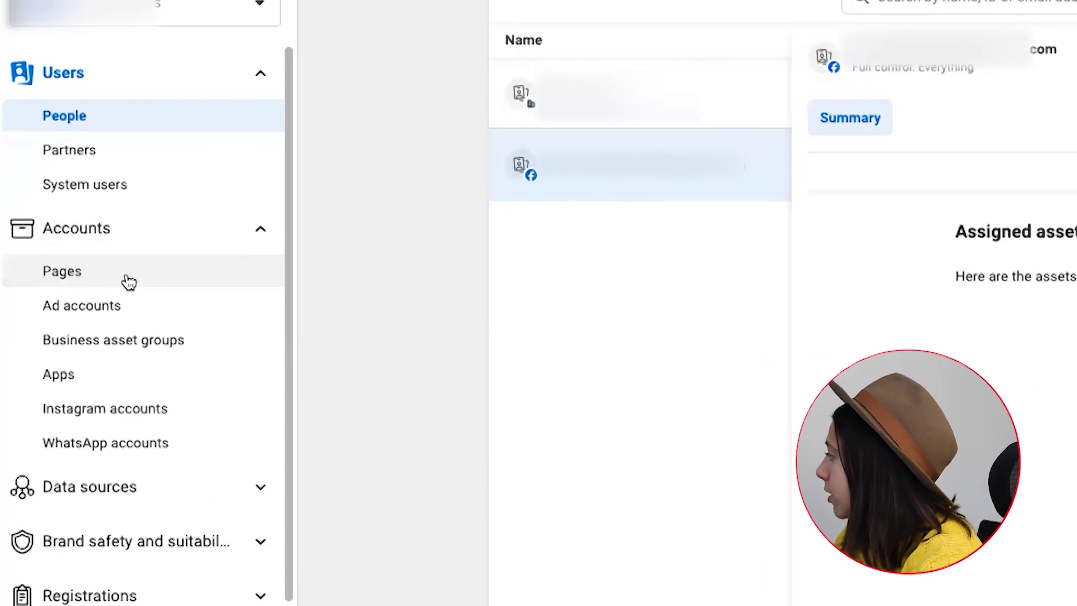
Start creating a new Page for the business portfolio as a Brand or Product.
{"action": "left_click", "coordinate": [128, 282]}
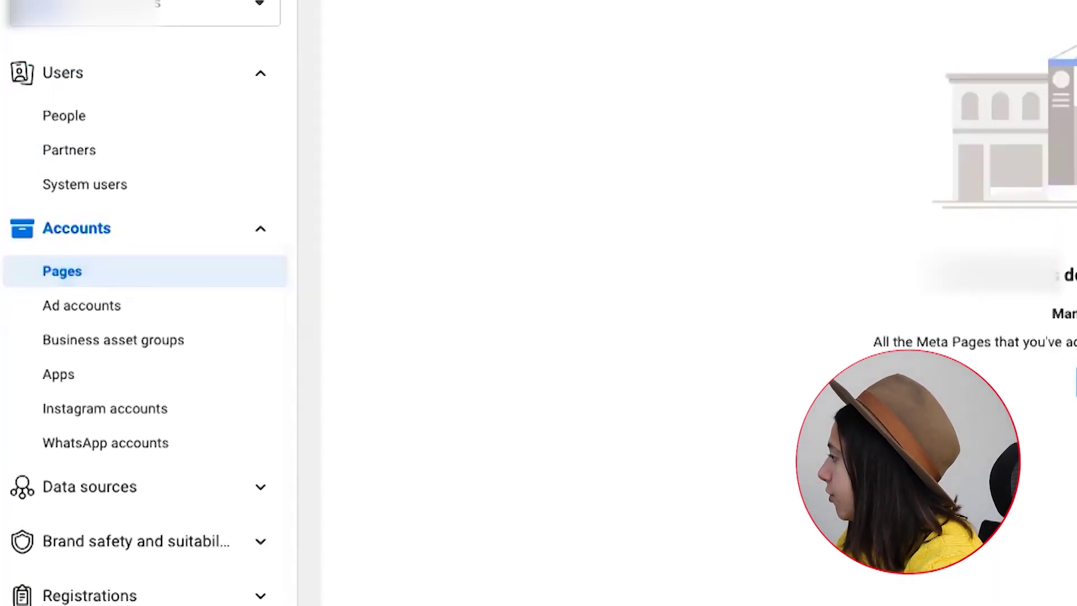
{"action": "left_click", "coordinate": [367, 252]}
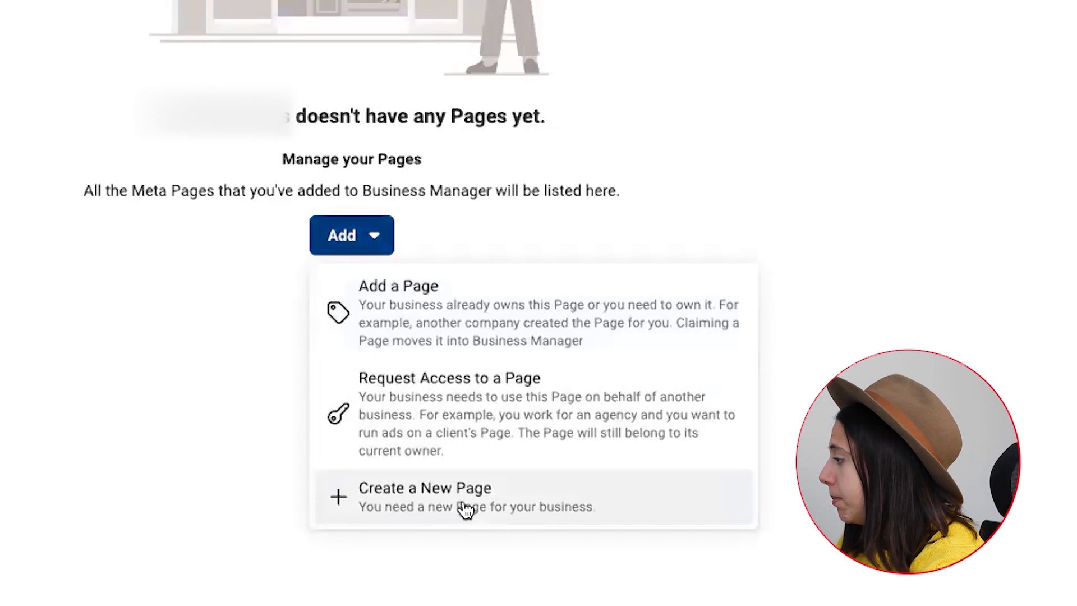
{"action": "left_click", "coordinate": [458, 504]}
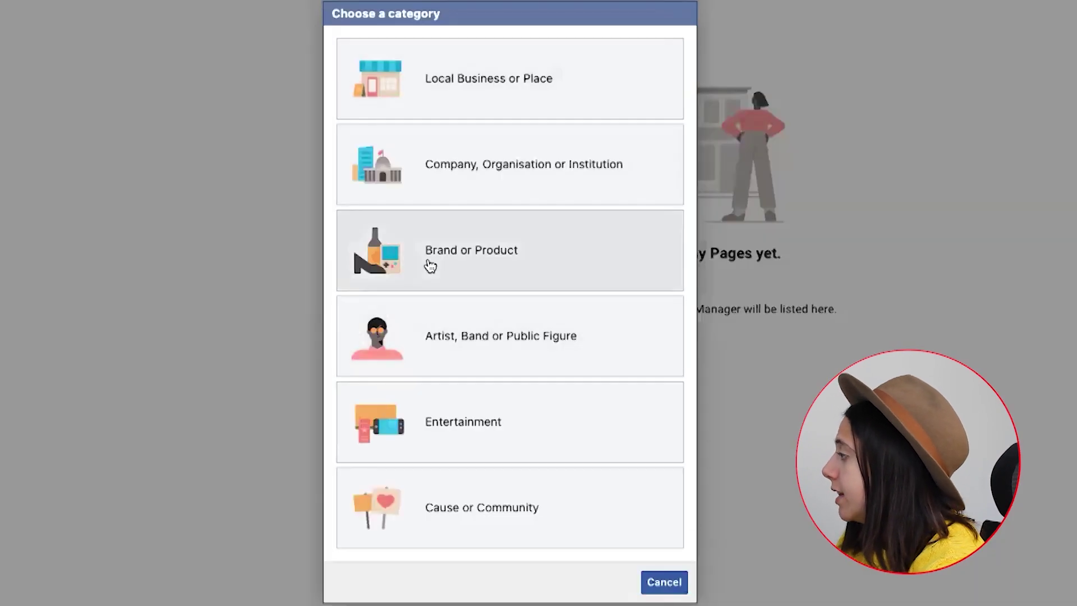
{"action": "left_click", "coordinate": [483, 262]}
Name the new Page Vital Flows, set its category to Brand and create it.
{"action": "left_click", "coordinate": [536, 186]}
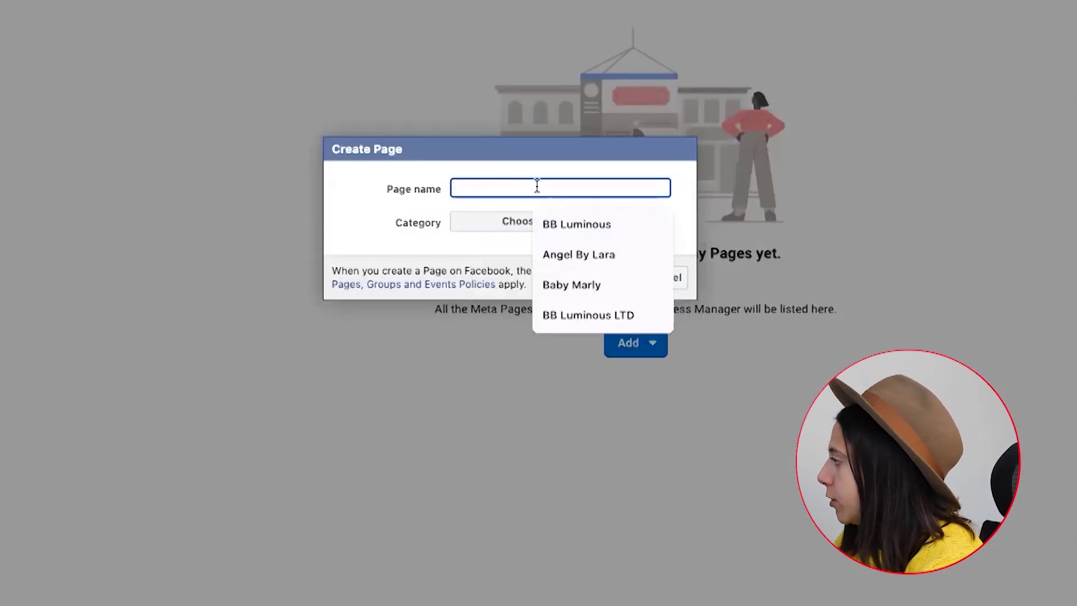
{"action": "type", "text": "My"}
{"action": "left_click", "coordinate": [608, 223]}
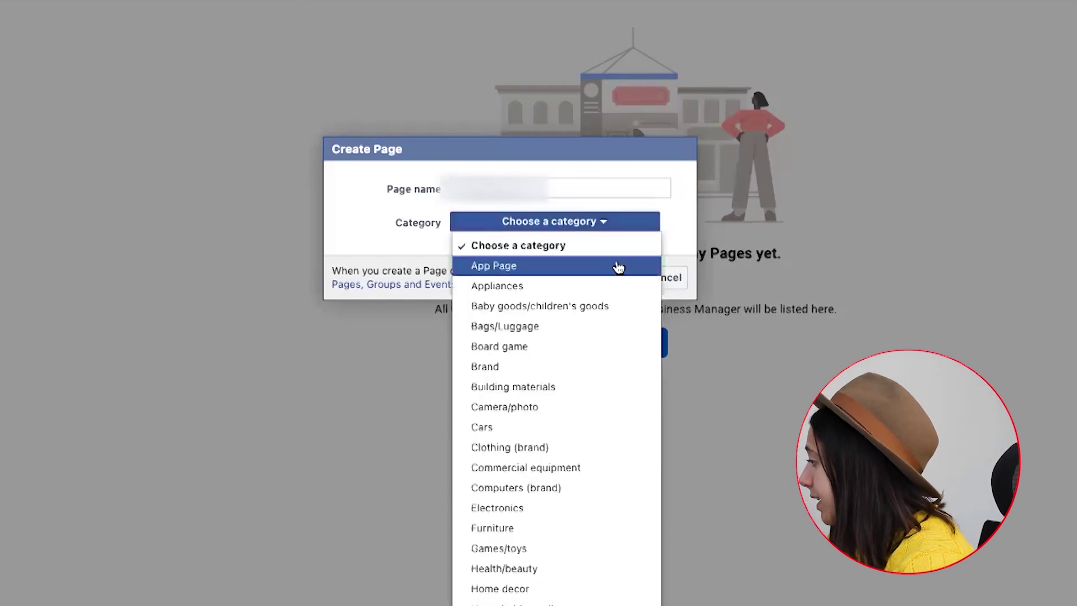
{"action": "left_click", "coordinate": [553, 367]}
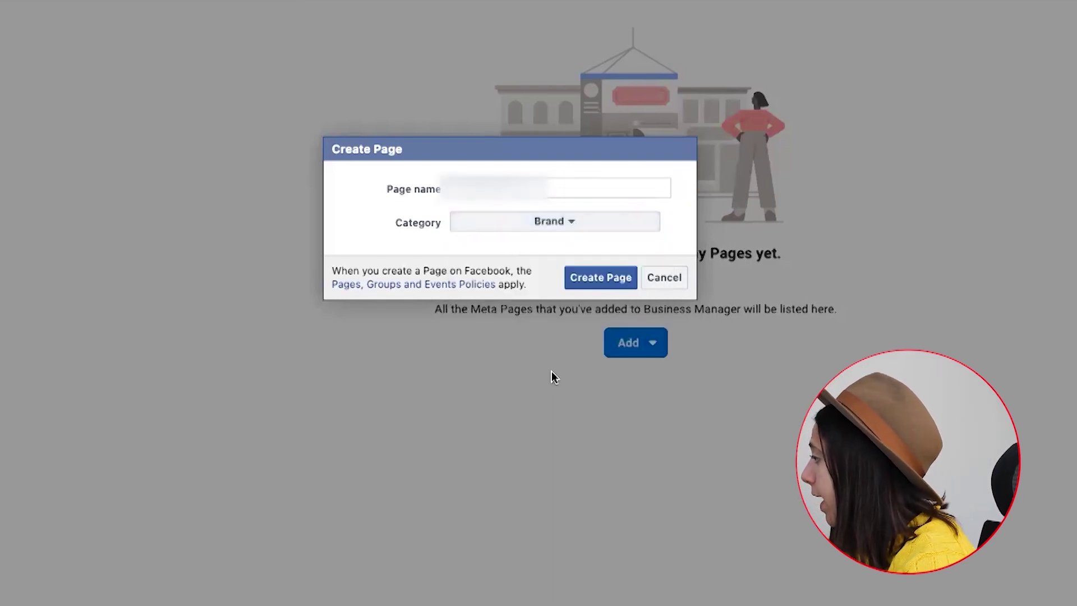
{"action": "left_click", "coordinate": [607, 283]}
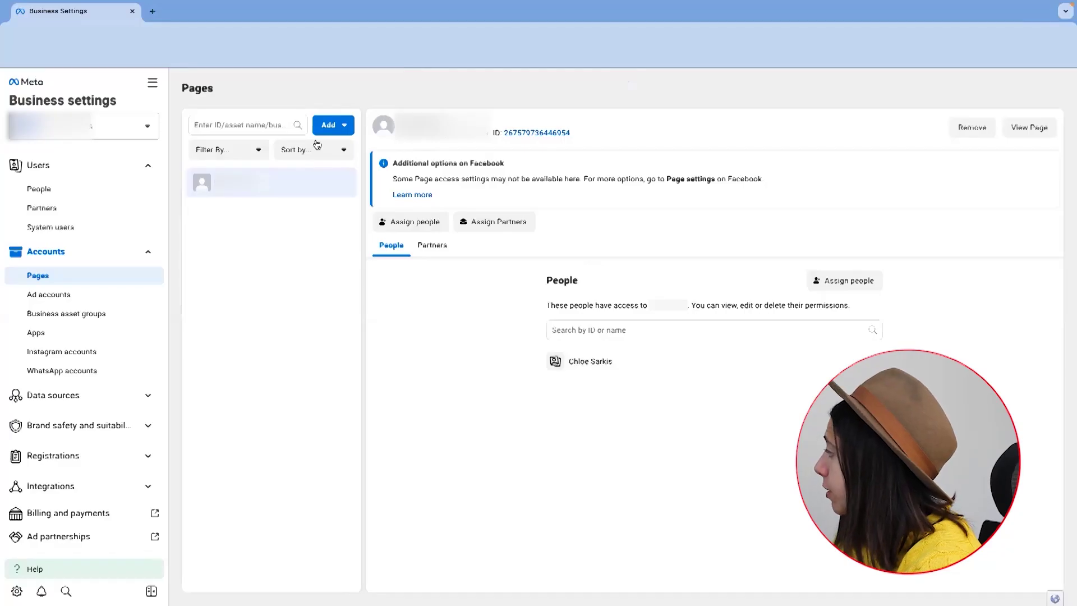
Assign the invited person to the new Page with full control over everything.
{"action": "left_click", "coordinate": [421, 226]}
{"action": "left_click", "coordinate": [328, 279]}
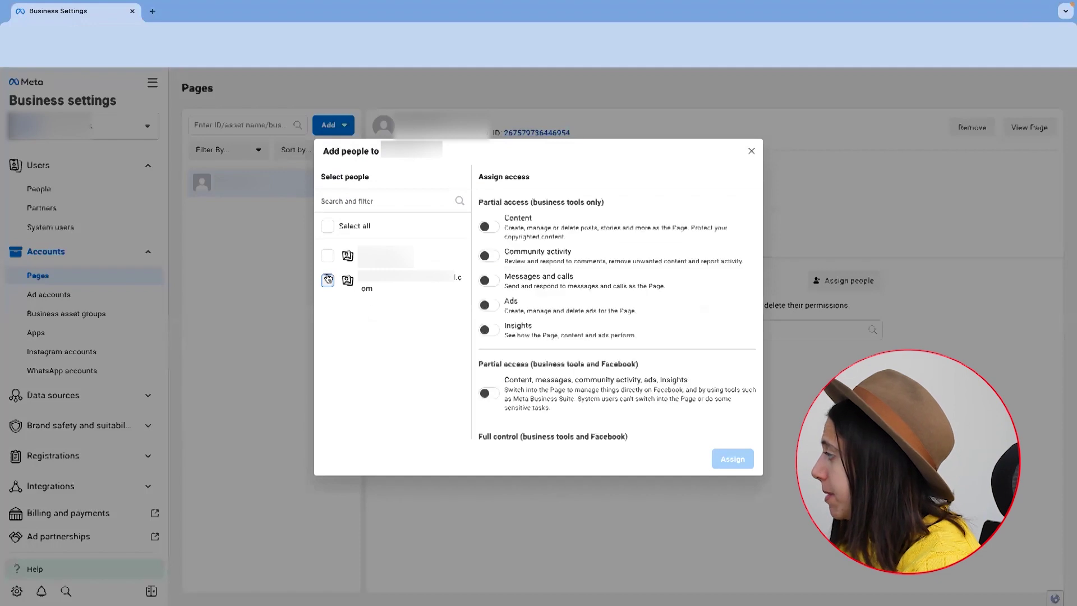
{"action": "scroll", "coordinate": [549, 389], "scroll_direction": "down", "scroll_amount": 2}
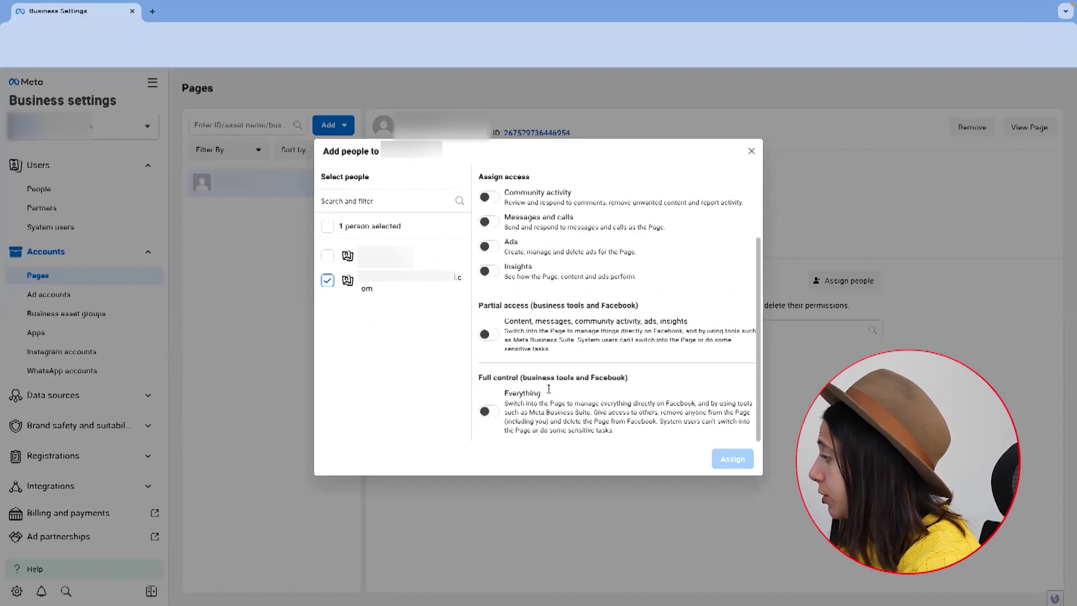
{"action": "left_click", "coordinate": [494, 416]}
{"action": "left_click", "coordinate": [733, 459]}
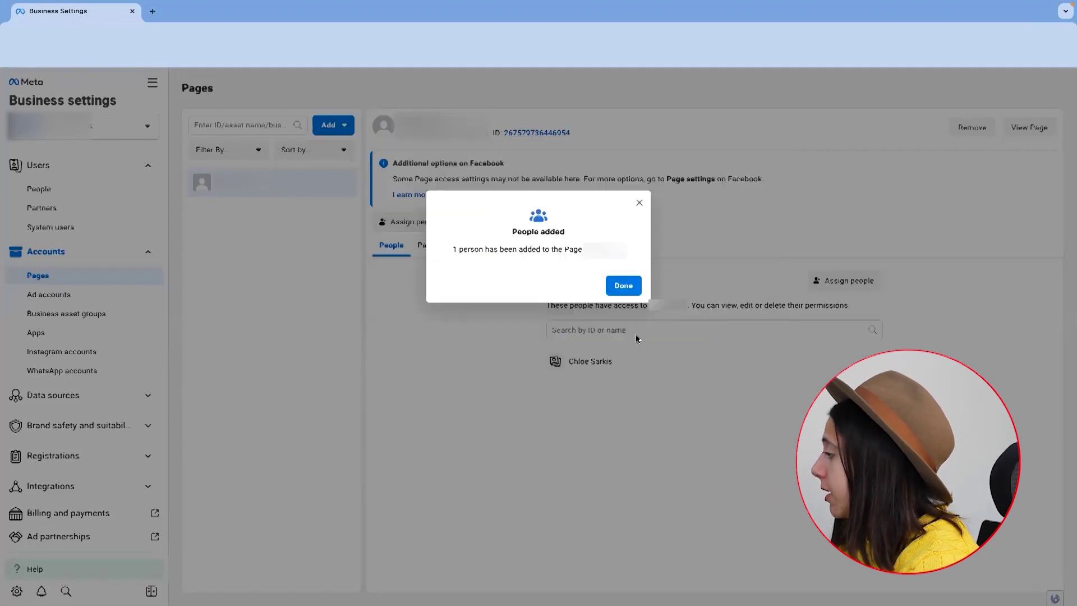
{"action": "left_click", "coordinate": [623, 286]}
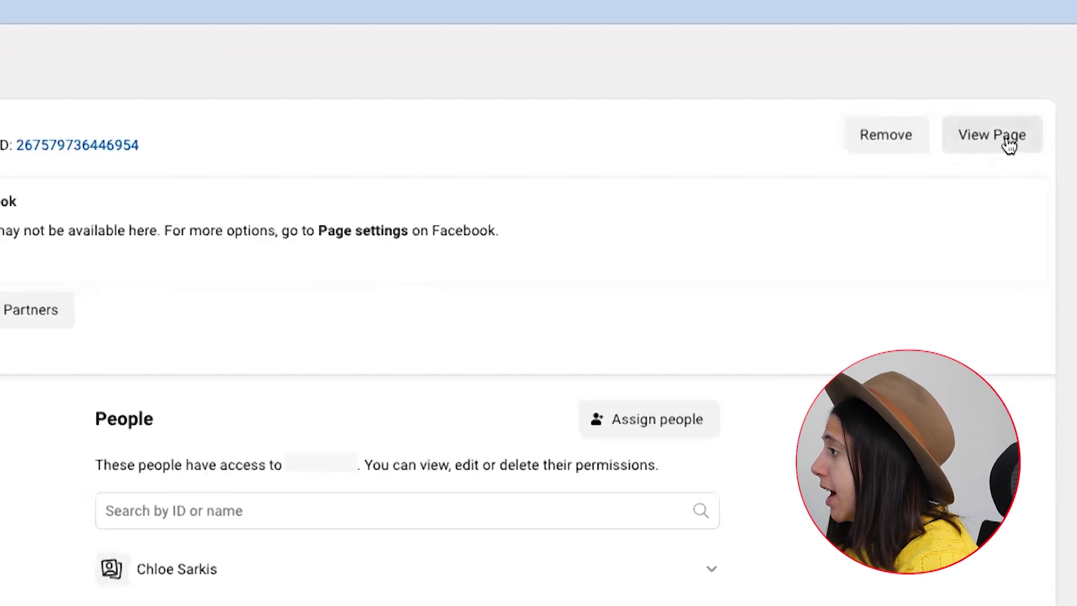
View the new Page on Facebook and switch into its profile to manage it.
{"action": "left_click", "coordinate": [1004, 145]}
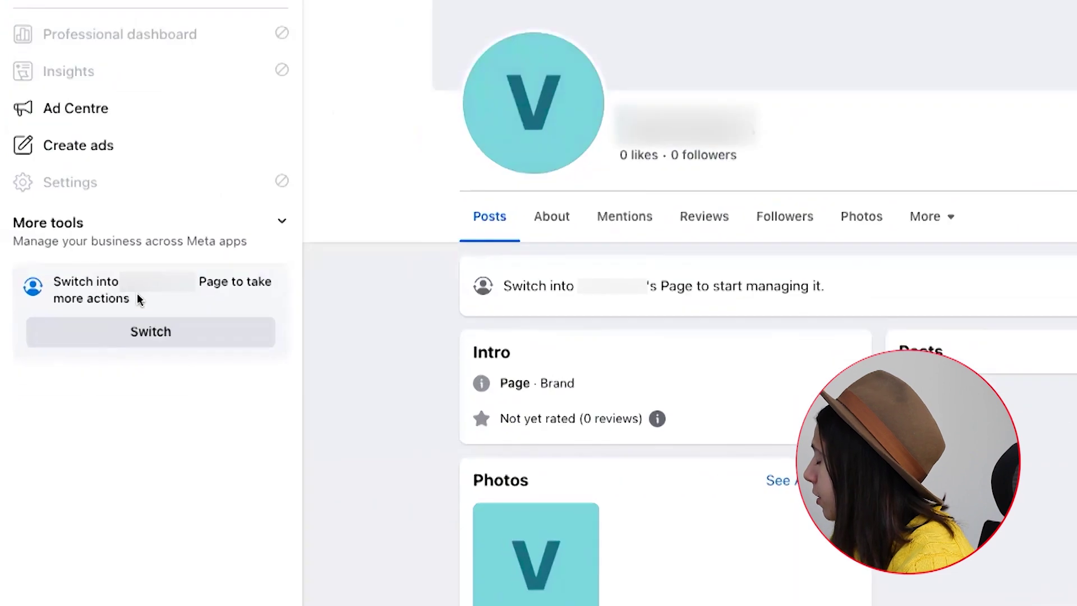
{"action": "left_click_drag", "start_coordinate": [93, 361], "coordinate": [25, 354]}
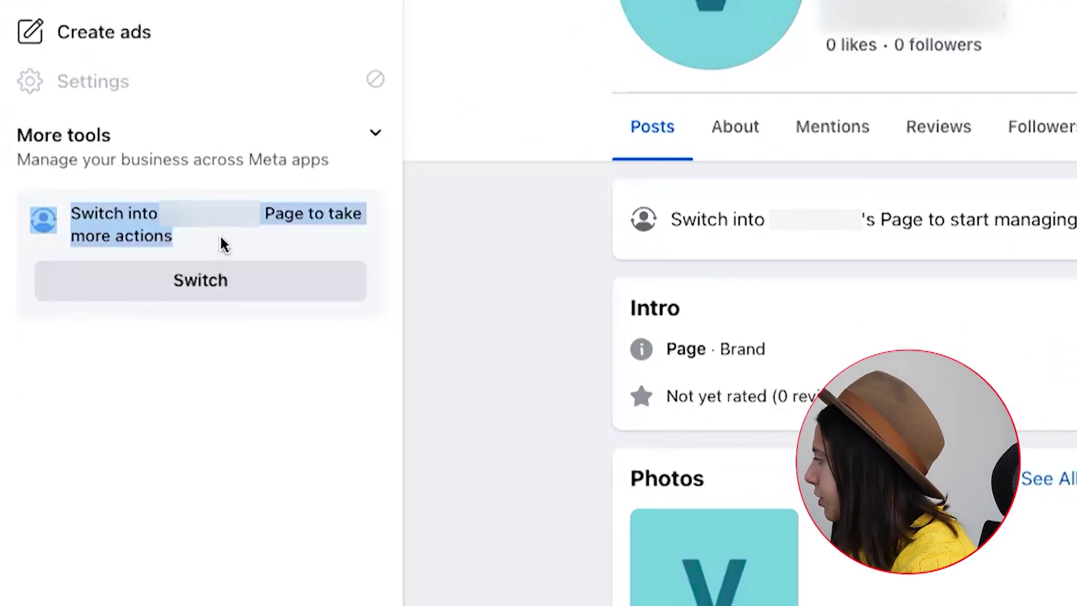
{"action": "left_click_drag", "start_coordinate": [220, 236], "coordinate": [79, 208]}
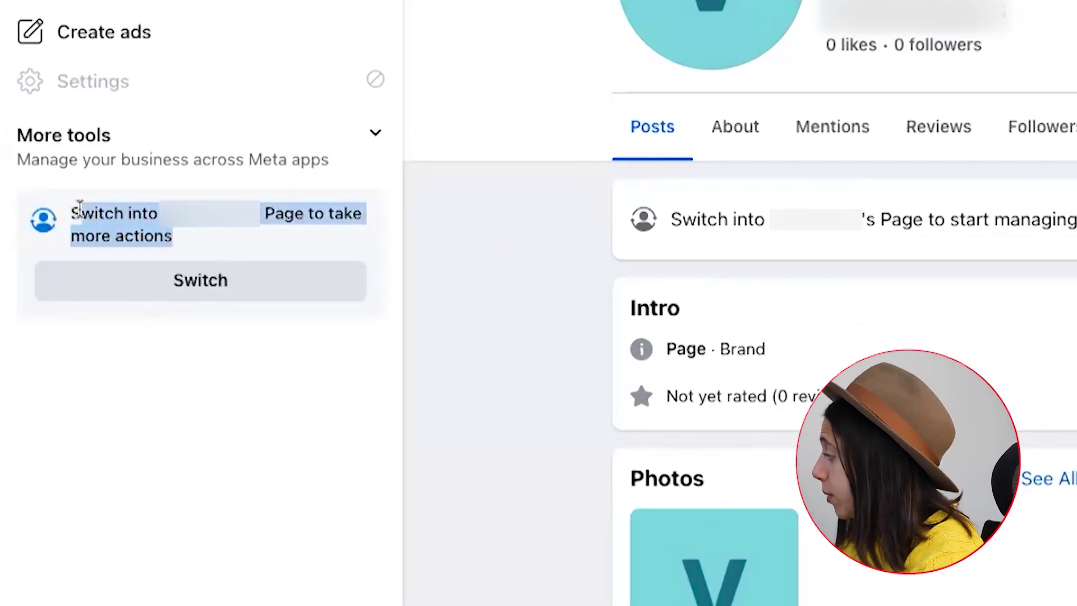
{"action": "left_click", "coordinate": [224, 286]}
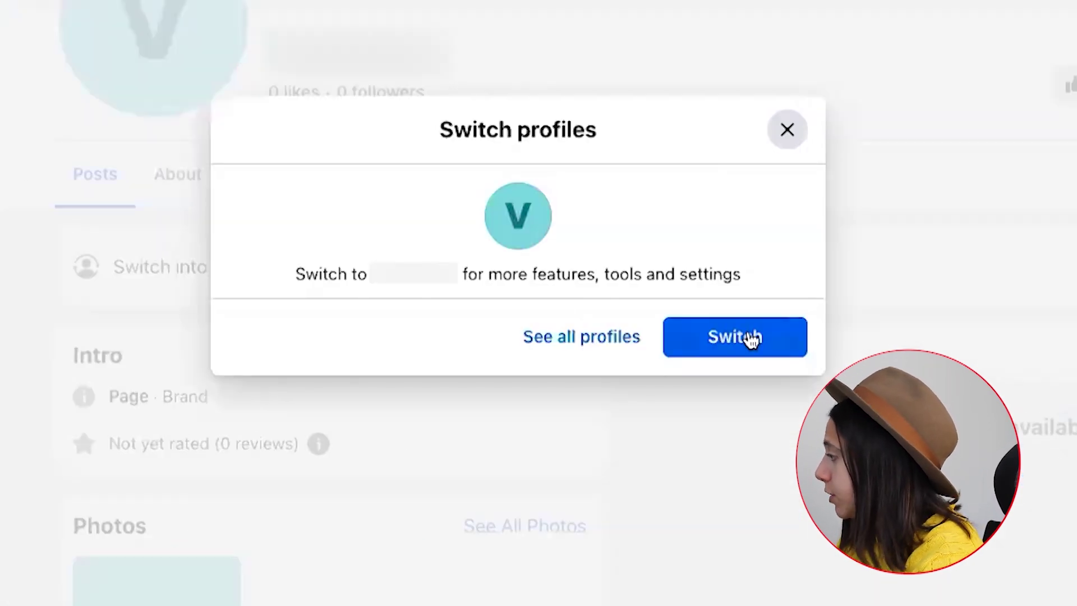
{"action": "left_click", "coordinate": [750, 339]}
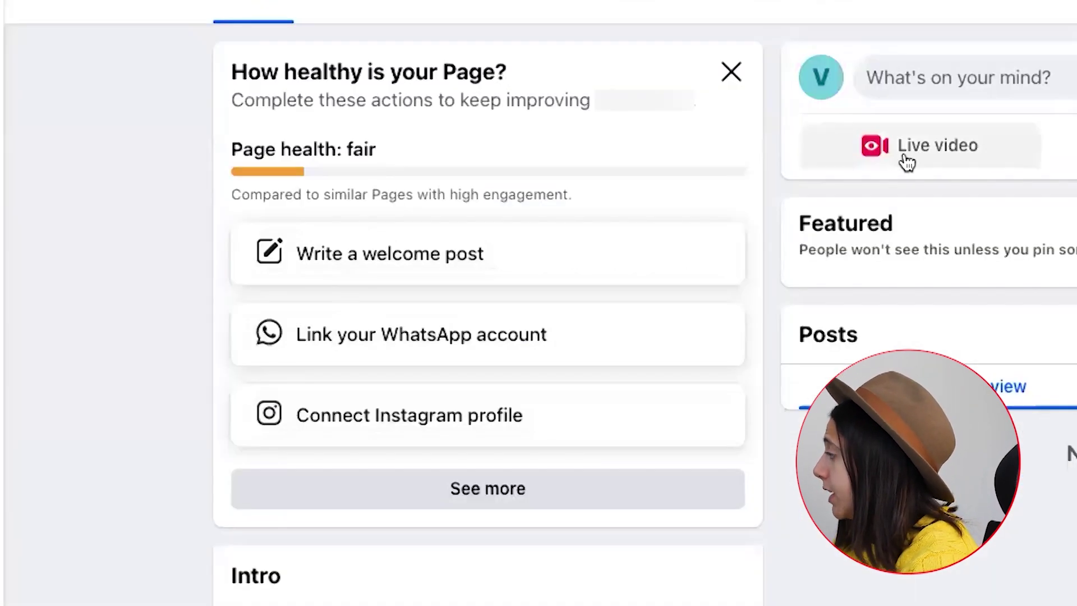
Review the Page health suggestions and publish a public welcome post reading "Welcome!".
{"action": "left_click_drag", "start_coordinate": [234, 69], "coordinate": [578, 91]}
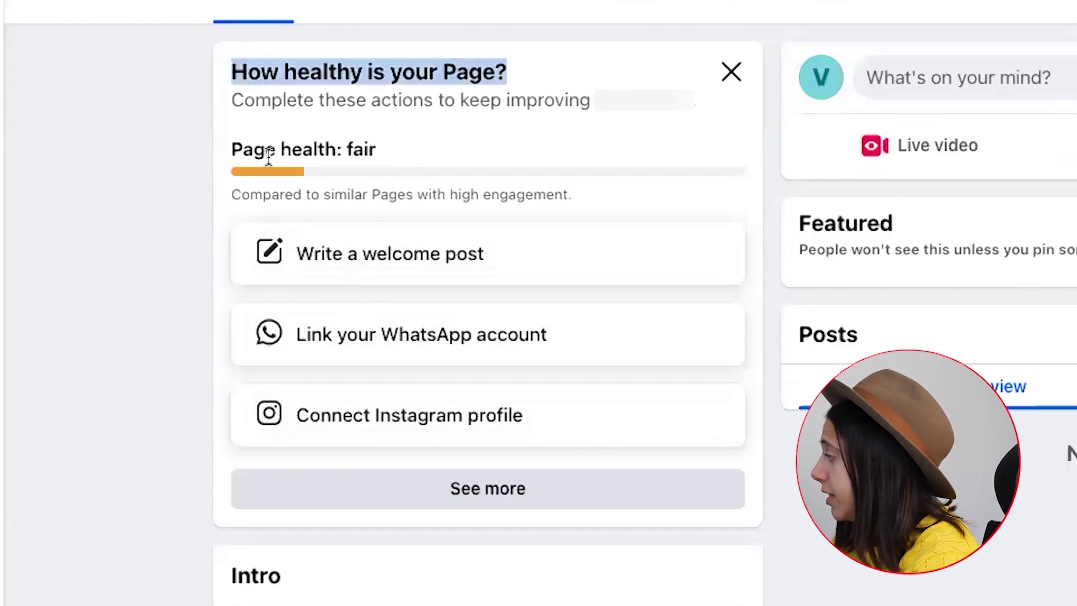
{"action": "left_click_drag", "start_coordinate": [235, 142], "coordinate": [415, 152]}
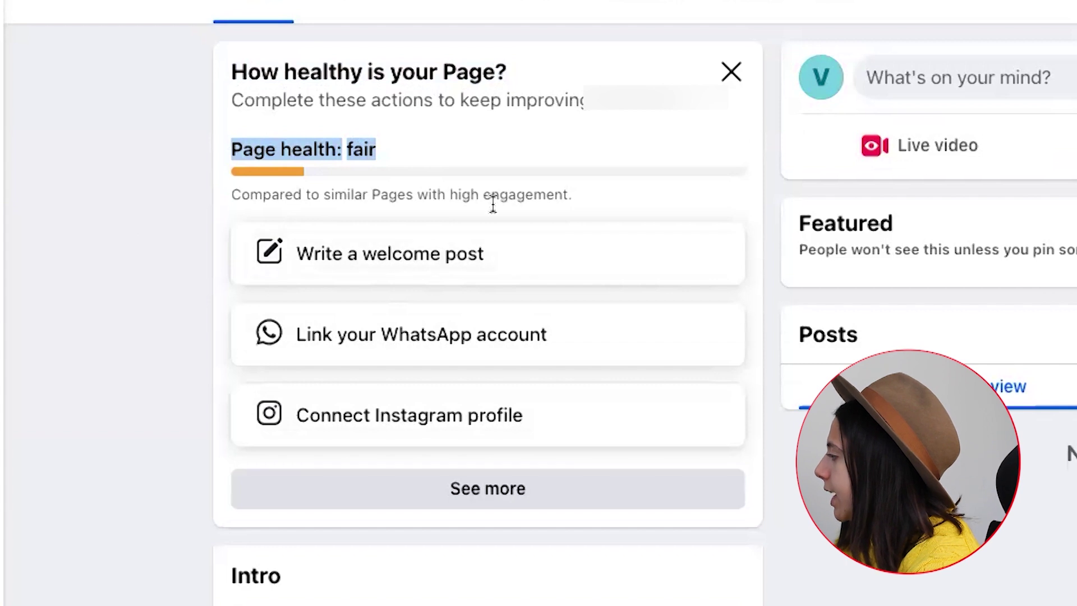
{"action": "left_click", "coordinate": [465, 254]}
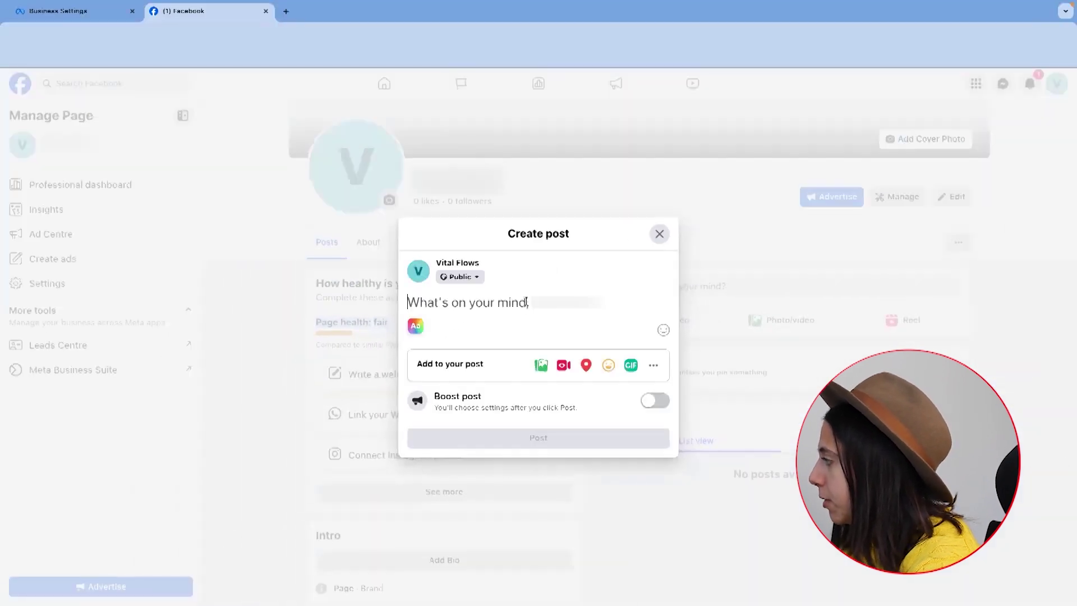
{"action": "type", "text": "Welcome!"}
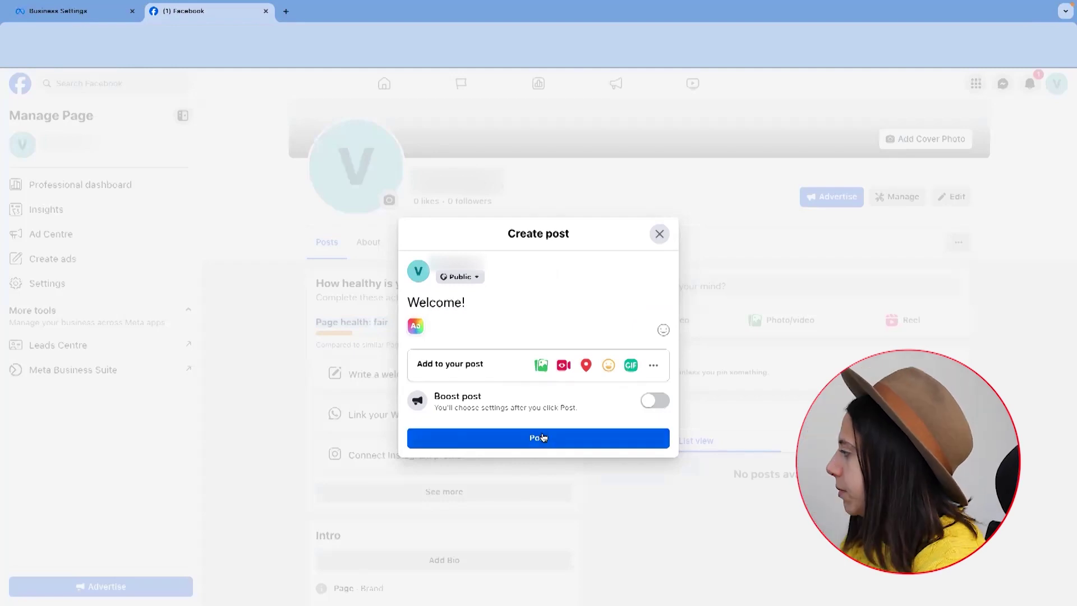
{"action": "left_click", "coordinate": [541, 438]}
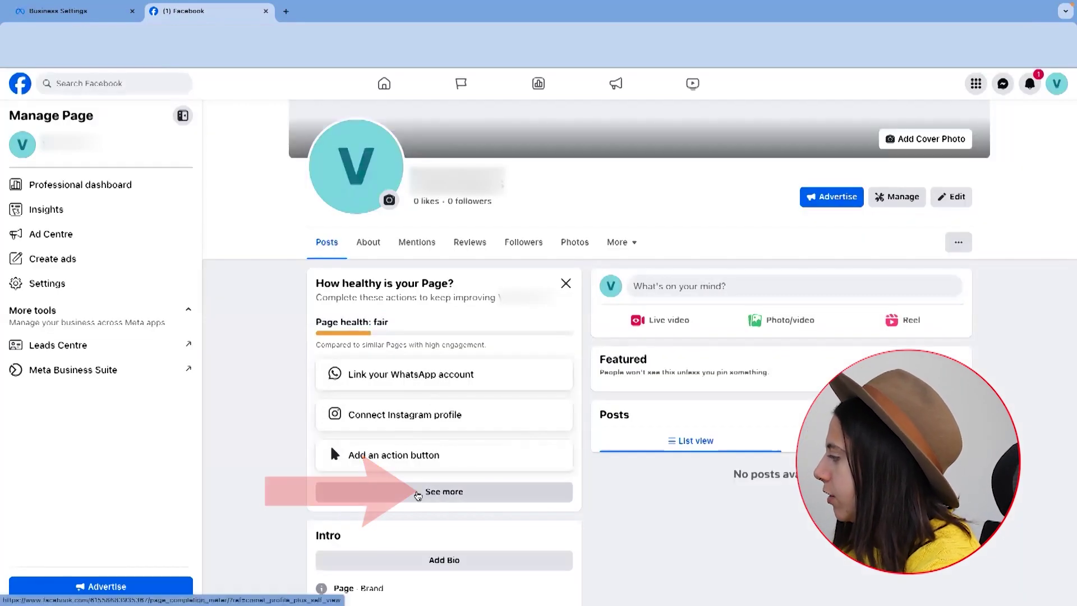
Open the full list of Page setup steps and look through the remaining identity, info and preference tasks.
{"action": "left_click", "coordinate": [418, 494]}
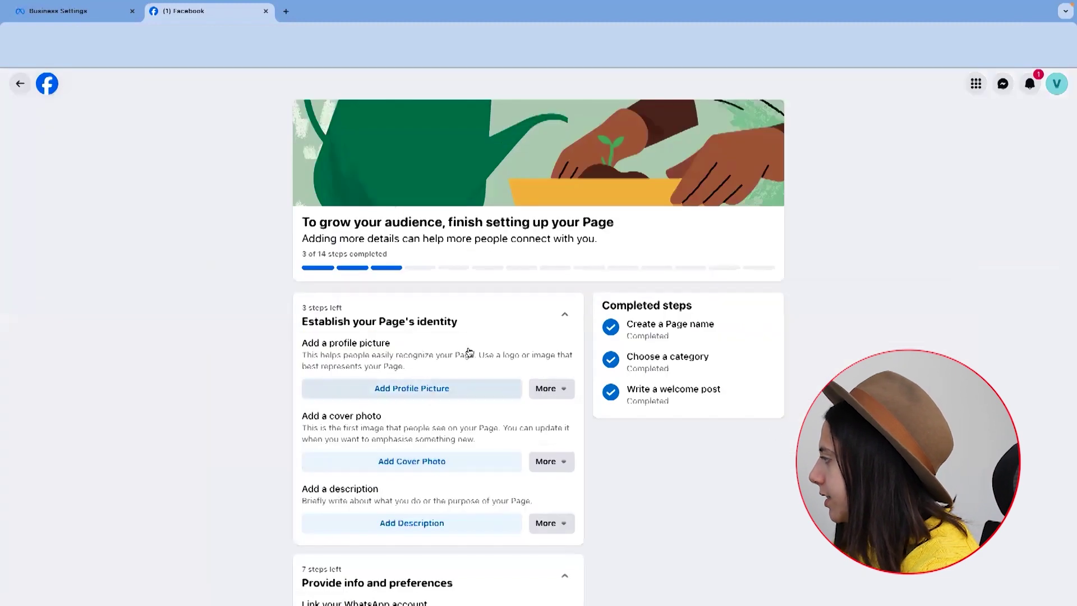
{"action": "scroll", "coordinate": [438, 476], "scroll_direction": "down", "scroll_amount": 3}
{"action": "scroll", "coordinate": [440, 488], "scroll_direction": "down", "scroll_amount": 8}
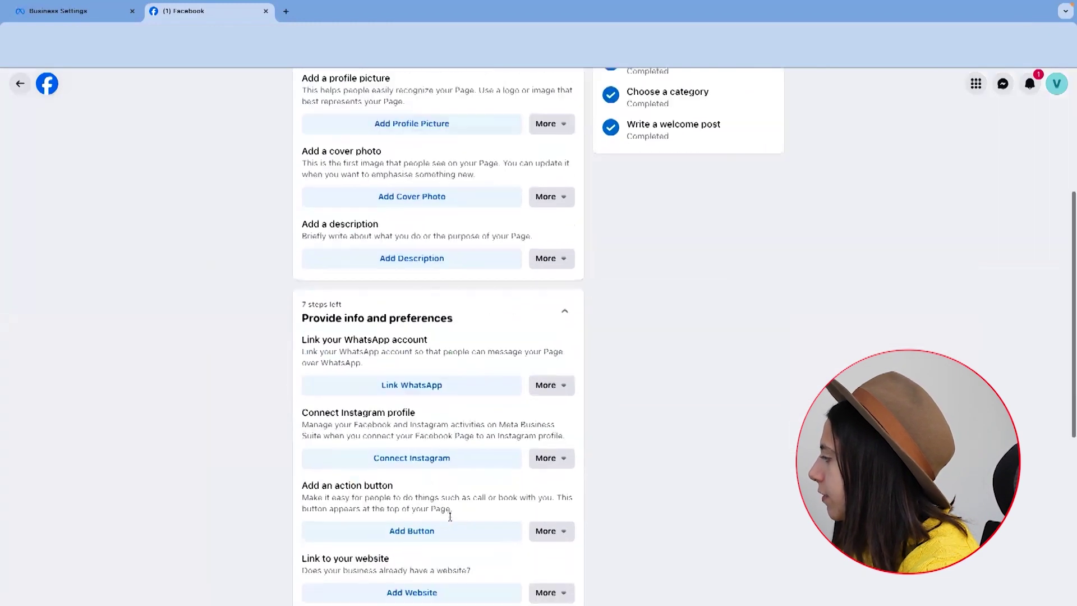
Review the remaining Page setup steps and mark linking a WhatsApp account as not applying to the Page.
{"action": "scroll", "coordinate": [432, 460], "scroll_direction": "up", "scroll_amount": 6}
{"action": "scroll", "coordinate": [430, 393], "scroll_direction": "up", "scroll_amount": 5}
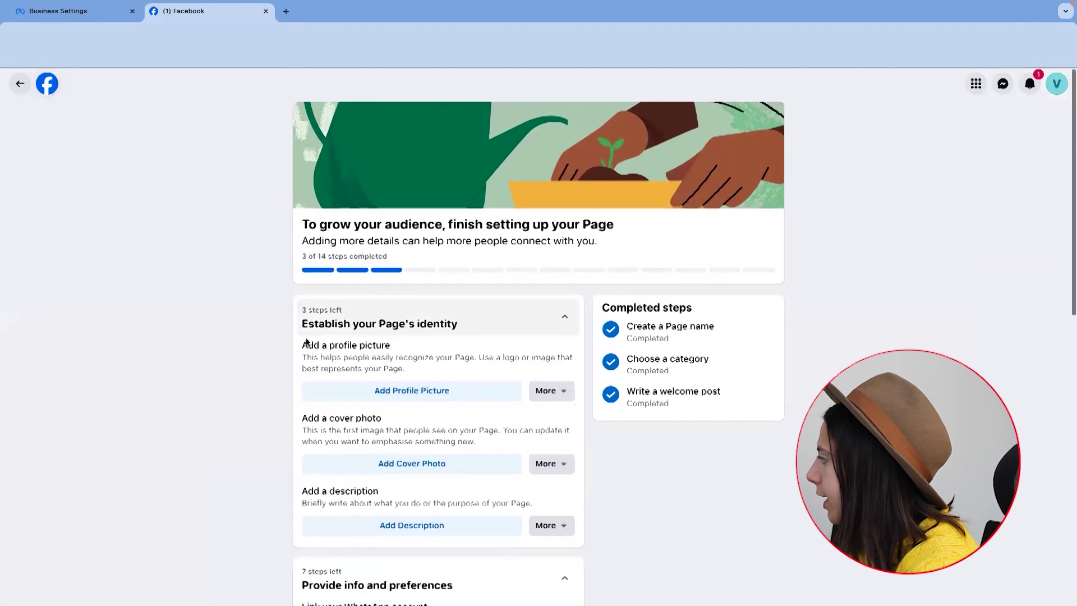
{"action": "scroll", "coordinate": [427, 351], "scroll_direction": "down", "scroll_amount": 2}
{"action": "scroll", "coordinate": [313, 428], "scroll_direction": "down", "scroll_amount": 2}
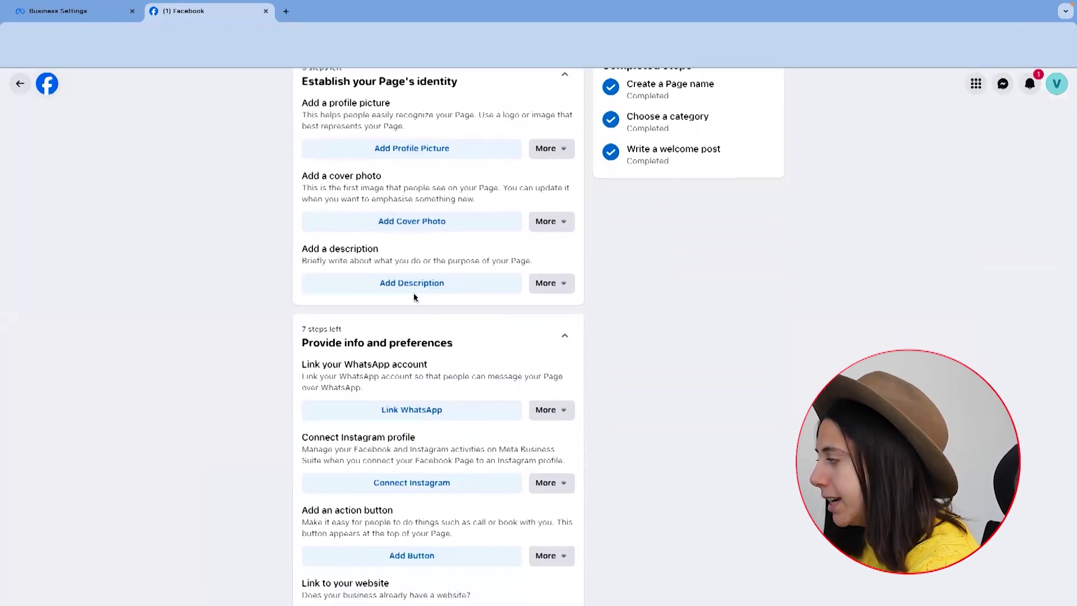
{"action": "scroll", "coordinate": [387, 350], "scroll_direction": "down", "scroll_amount": 4}
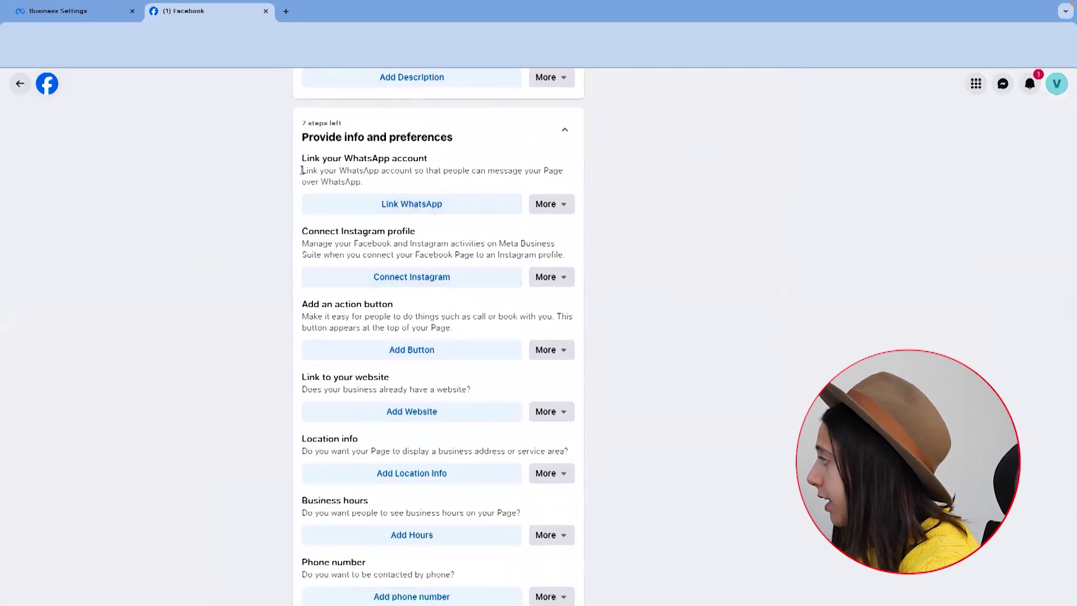
{"action": "left_click_drag", "start_coordinate": [314, 160], "coordinate": [566, 176]}
{"action": "left_click", "coordinate": [445, 164]}
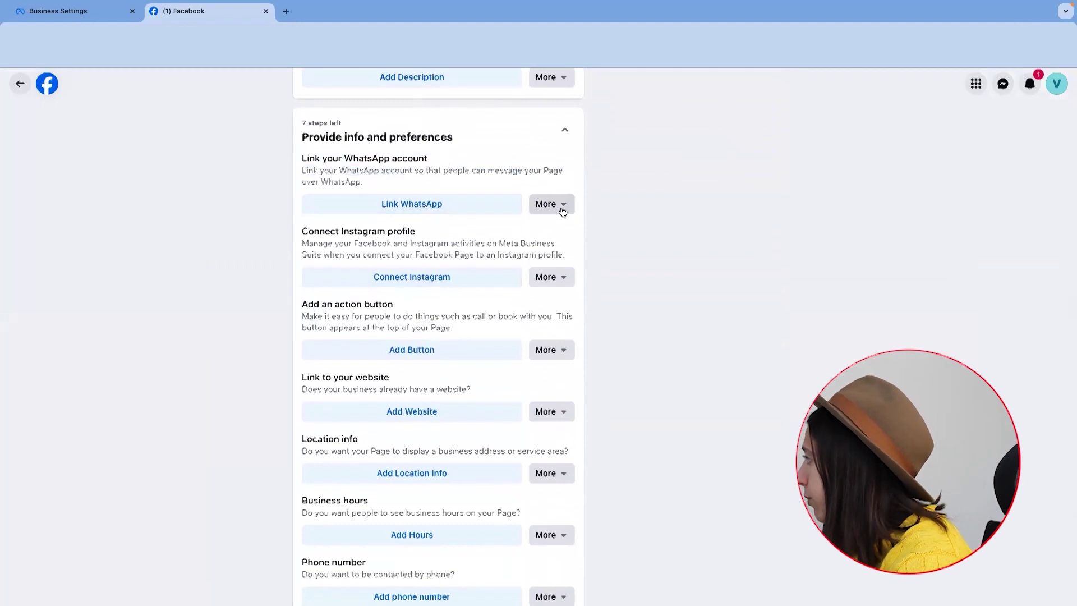
{"action": "left_click", "coordinate": [561, 208]}
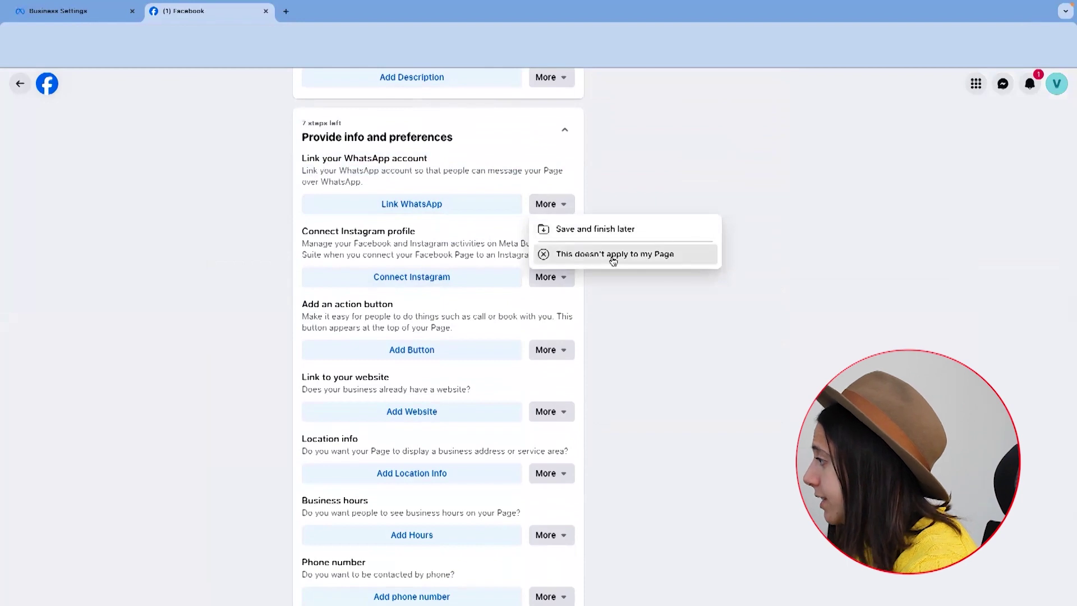
{"action": "left_click", "coordinate": [613, 256]}
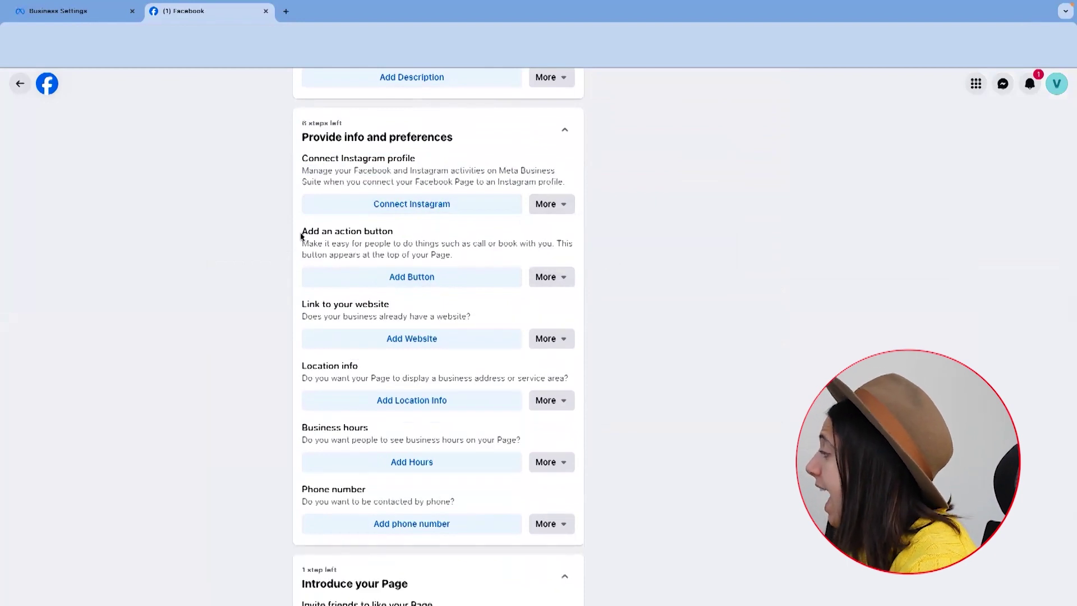
Add a "Learn more" action button to the Page that opens the business website myvitalflows.com, and save it.
{"action": "left_click_drag", "start_coordinate": [301, 236], "coordinate": [425, 232]}
{"action": "left_click", "coordinate": [429, 278]}
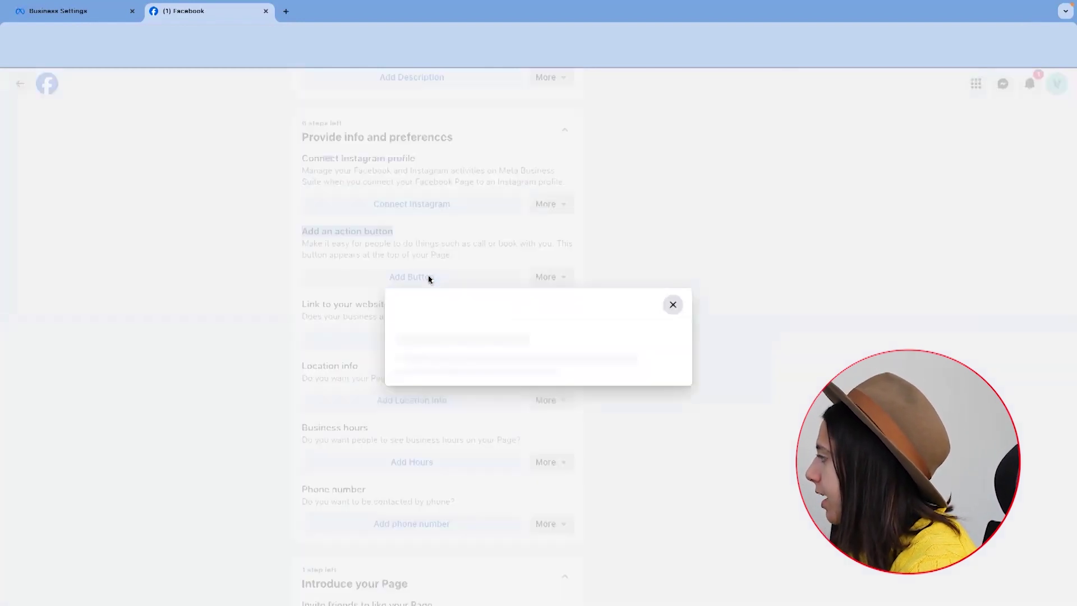
{"action": "left_click", "coordinate": [530, 434]}
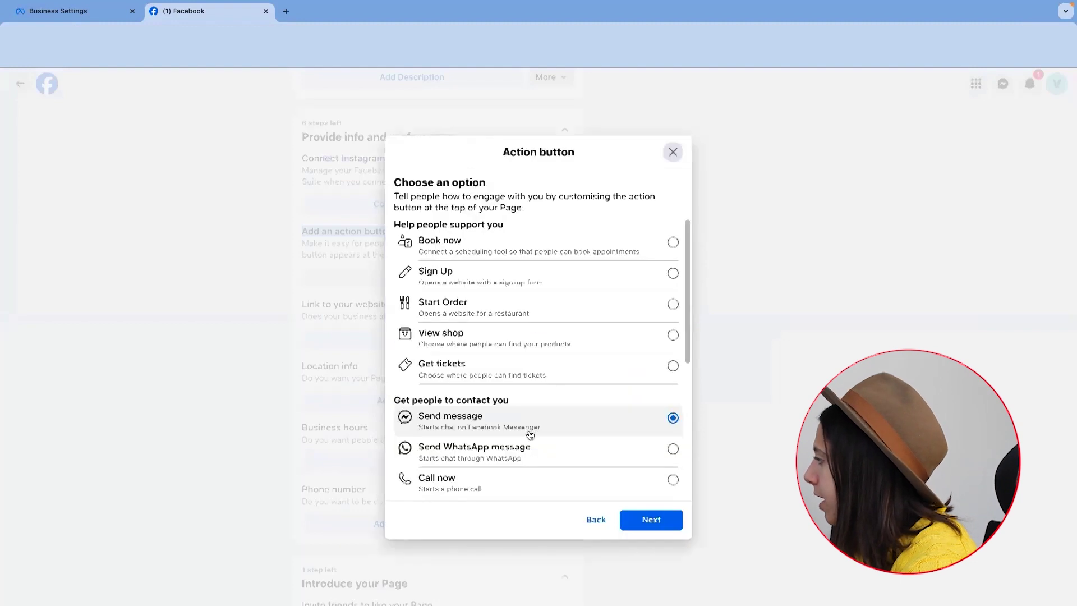
{"action": "scroll", "coordinate": [583, 411], "scroll_direction": "down", "scroll_amount": 3}
{"action": "left_click", "coordinate": [524, 435]}
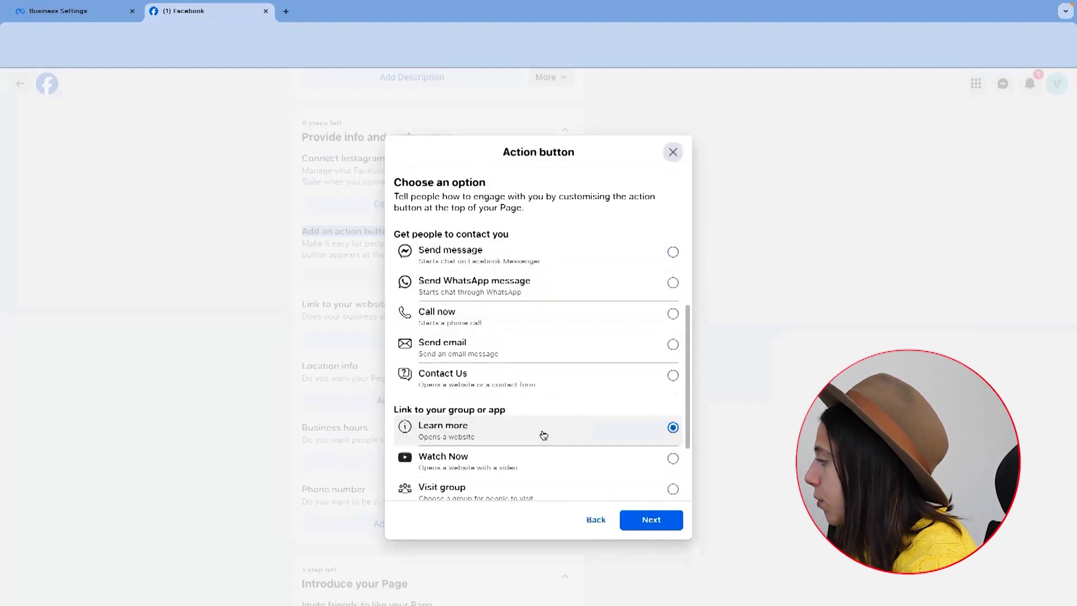
{"action": "left_click", "coordinate": [643, 524]}
{"action": "left_click", "coordinate": [474, 302]}
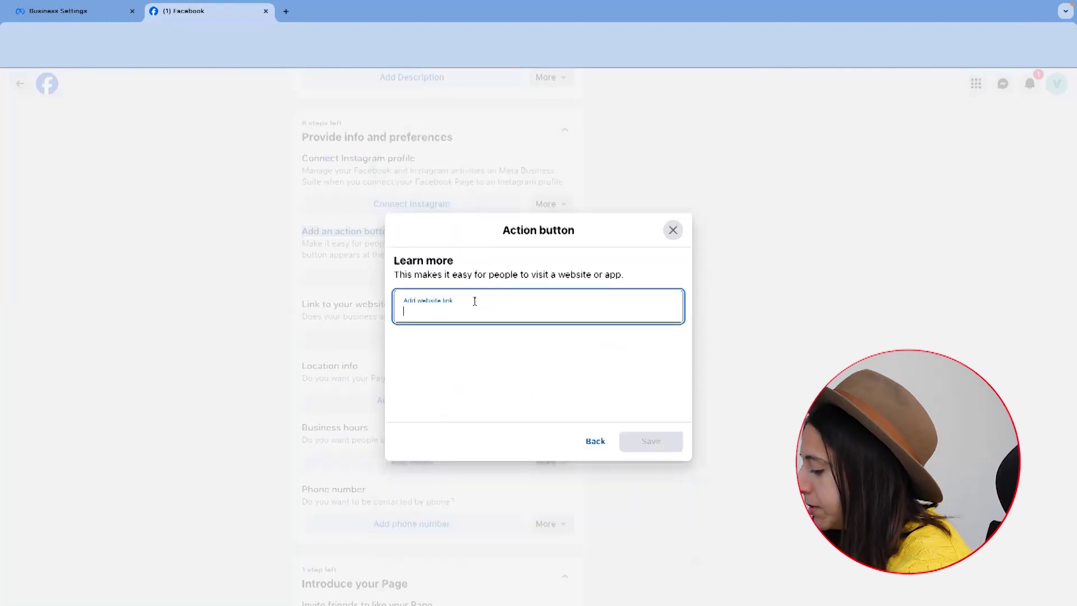
{"action": "type", "text": "www."}
{"action": "key", "text": "ctrl+v"}
{"action": "left_click", "coordinate": [651, 441]}
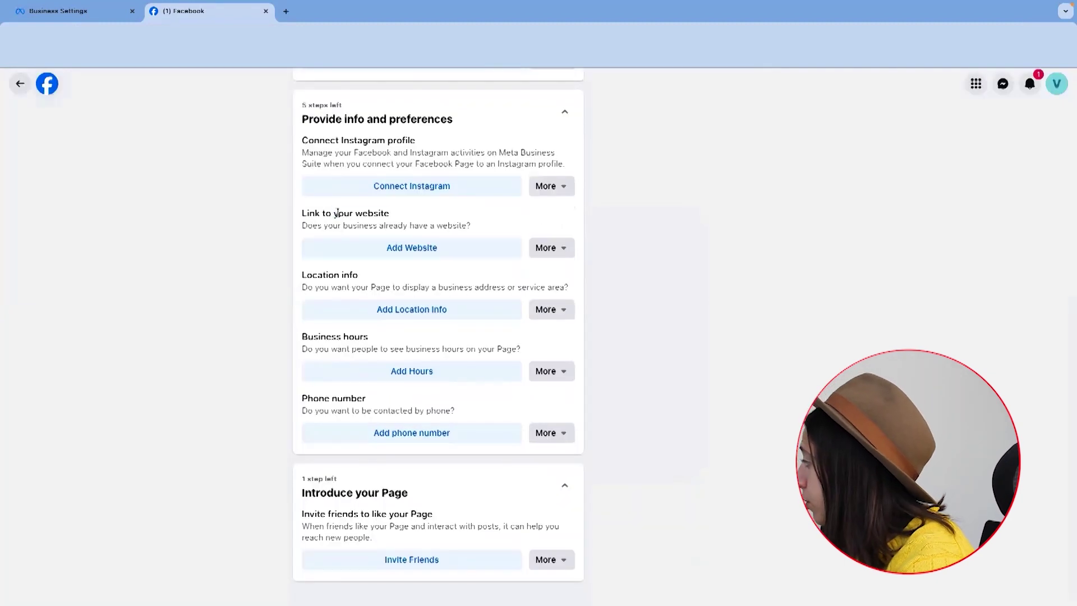
Add the business website address to the Page's websites and social links as public, and save it.
{"action": "left_click", "coordinate": [415, 247]}
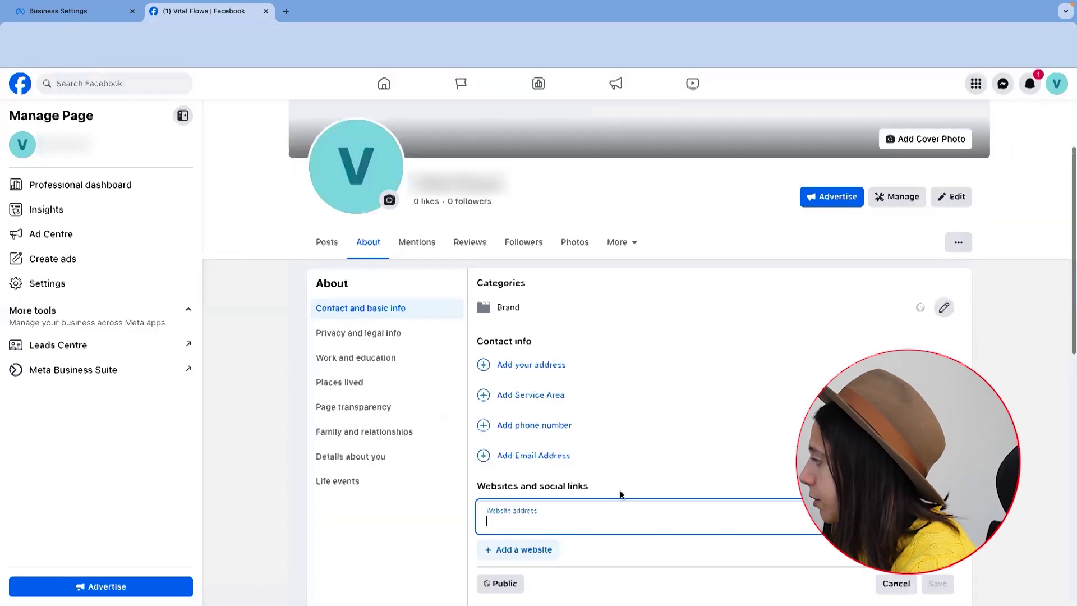
{"action": "type", "text": "www"}
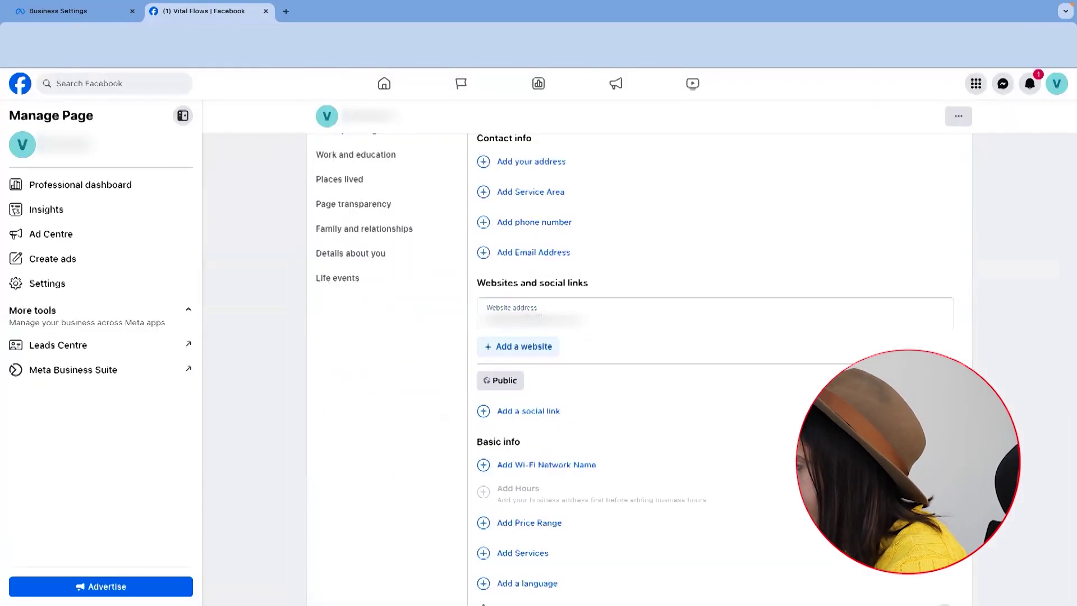
{"action": "left_click", "coordinate": [937, 381]}
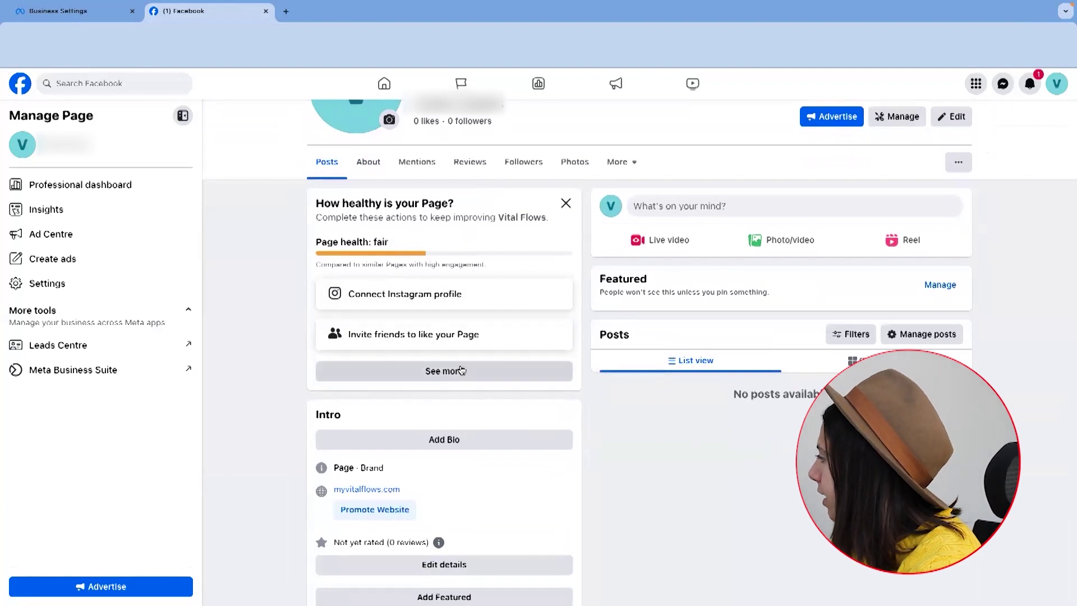
Return to the remaining setup steps and examine the Page's contact and basic info fields that can still be filled in.
{"action": "left_click", "coordinate": [444, 371]}
{"action": "scroll", "coordinate": [511, 434], "scroll_direction": "down", "scroll_amount": 7}
{"action": "left_click", "coordinate": [426, 353]}
{"action": "scroll", "coordinate": [692, 384], "scroll_direction": "down", "scroll_amount": 2}
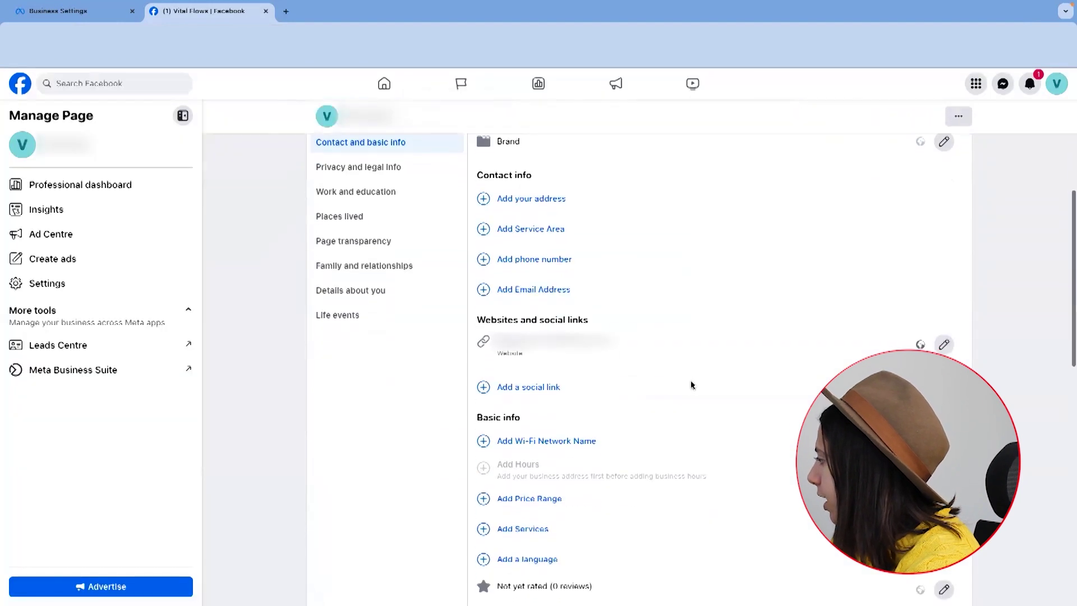
{"action": "scroll", "coordinate": [691, 385], "scroll_direction": "down", "scroll_amount": 2}
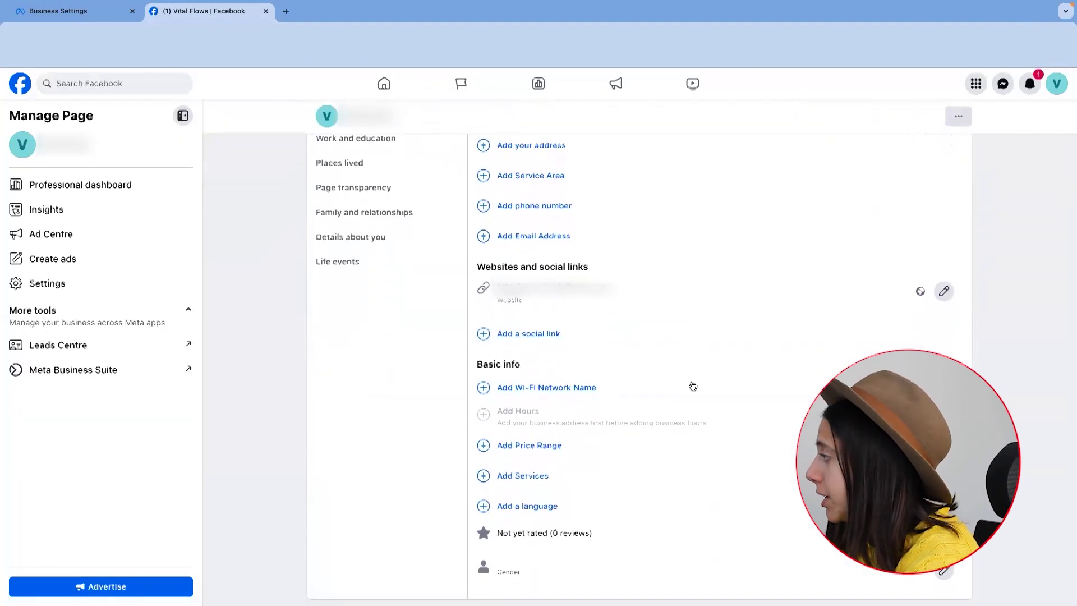
{"action": "scroll", "coordinate": [692, 386], "scroll_direction": "up", "scroll_amount": 3}
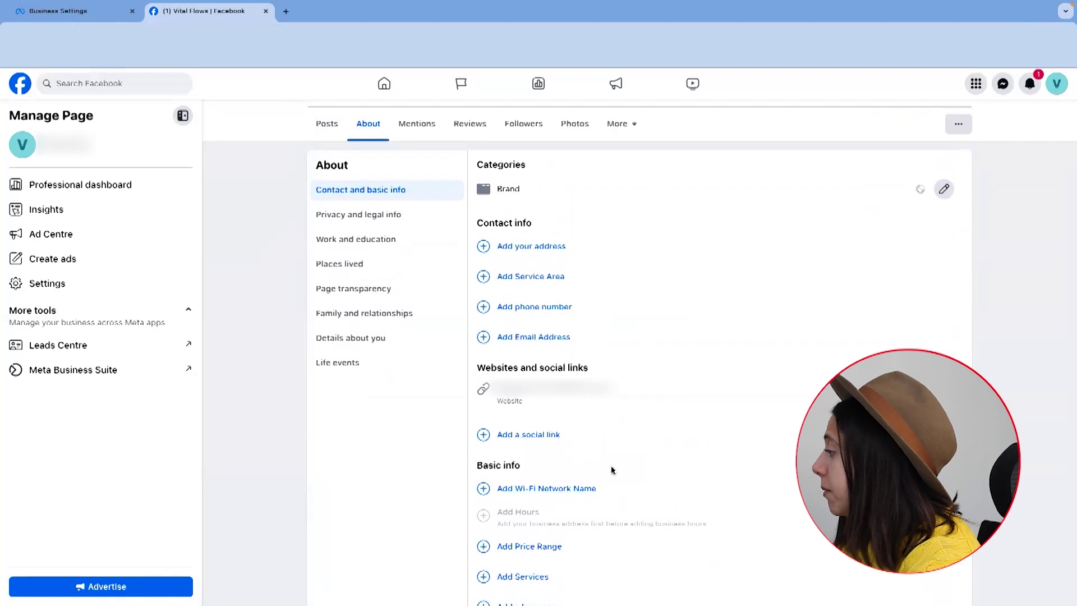
{"action": "scroll", "coordinate": [611, 470], "scroll_direction": "down", "scroll_amount": 2}
{"action": "scroll", "coordinate": [584, 513], "scroll_direction": "up", "scroll_amount": 5}
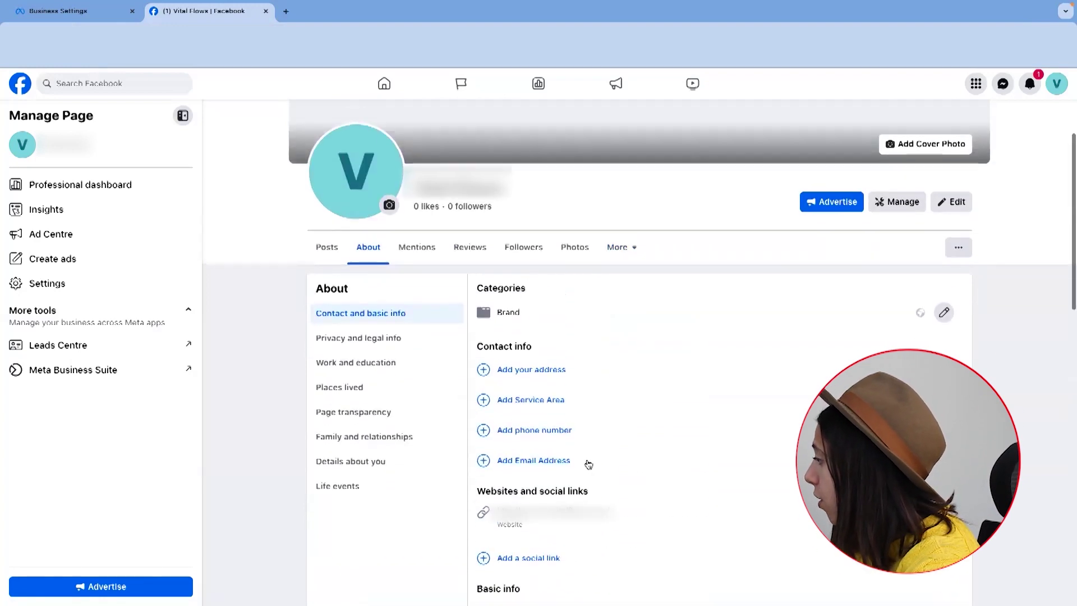
{"action": "scroll", "coordinate": [588, 464], "scroll_direction": "down", "scroll_amount": 5}
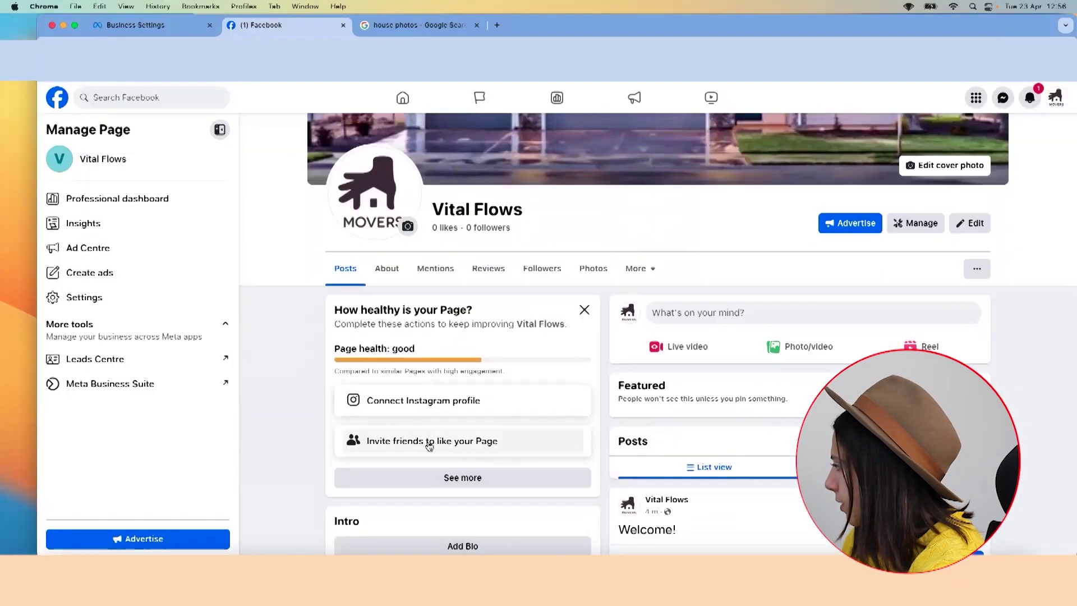
Add "hiii" as the Page's description from the setup steps and view the options for skipping the Instagram connection.
{"action": "left_click", "coordinate": [428, 479]}
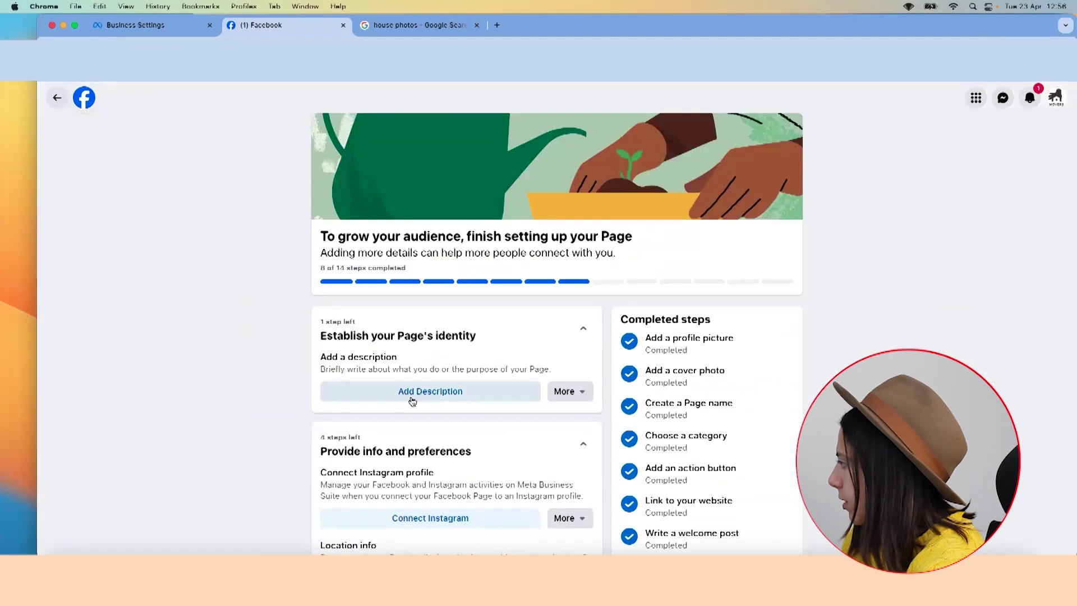
{"action": "left_click", "coordinate": [410, 396]}
{"action": "left_click", "coordinate": [517, 319]}
{"action": "type", "text": "We will move everything for you"}
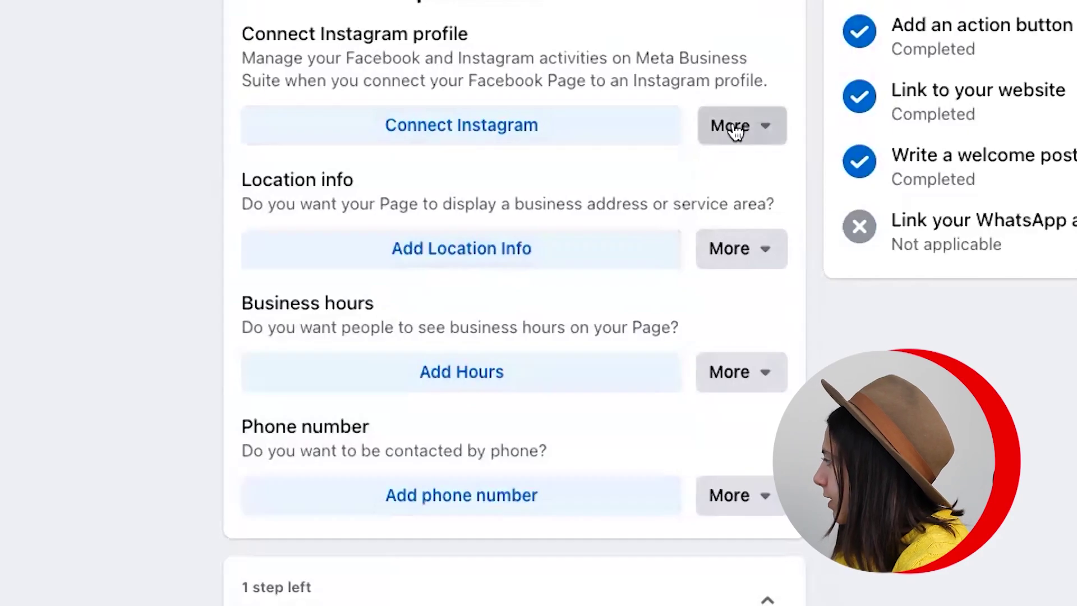
{"action": "left_click", "coordinate": [564, 517]}
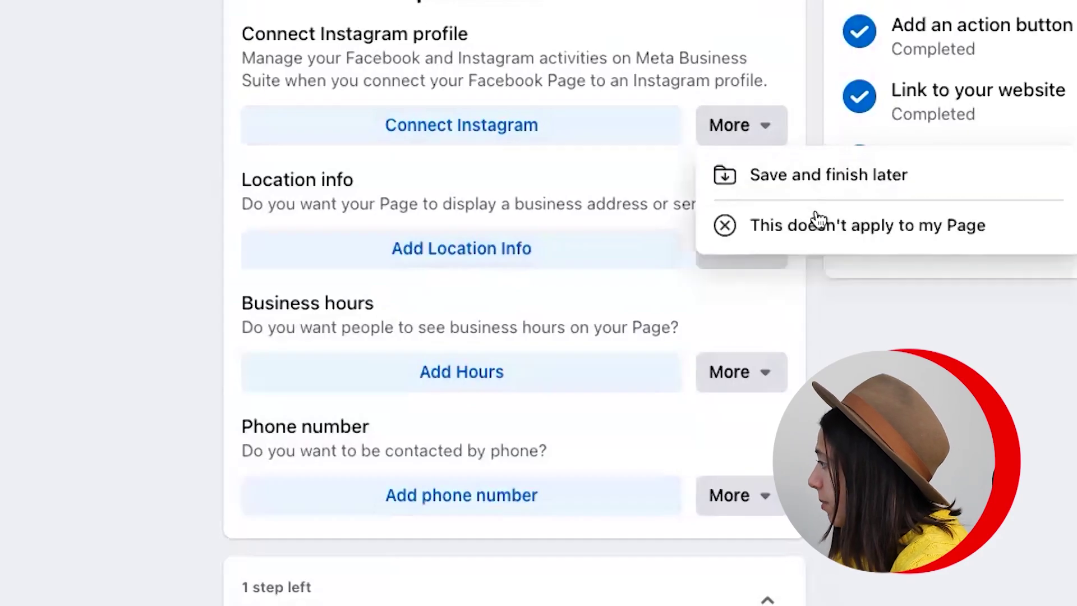
{"action": "left_click", "coordinate": [813, 230]}
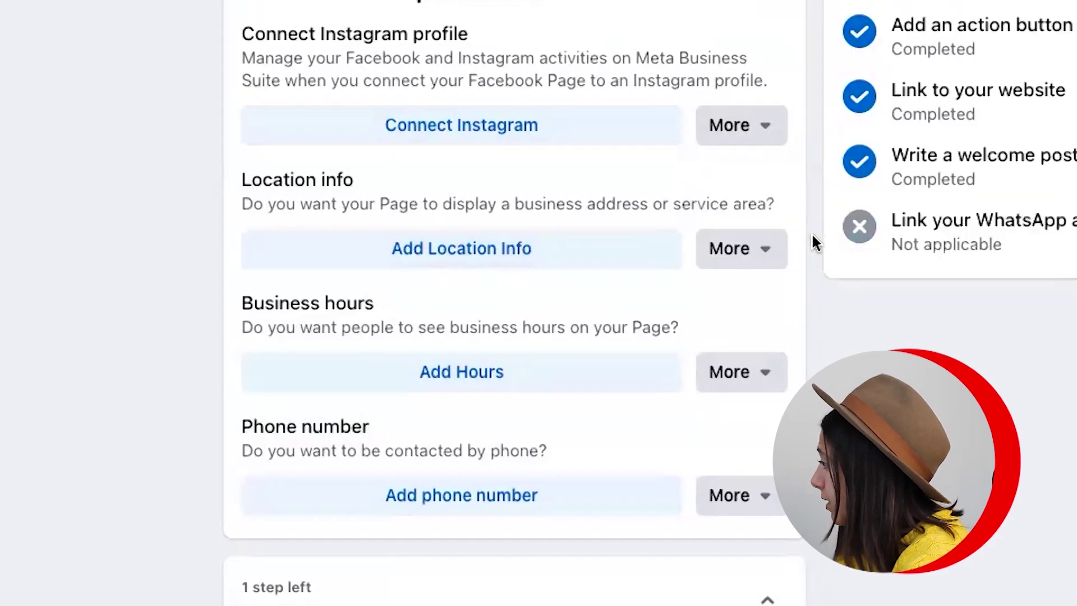
Add the Page's public location with "united states" as the address and Los Angeles, California as the city, and save it.
{"action": "left_click", "coordinate": [442, 251]}
{"action": "type", "text": "u"}
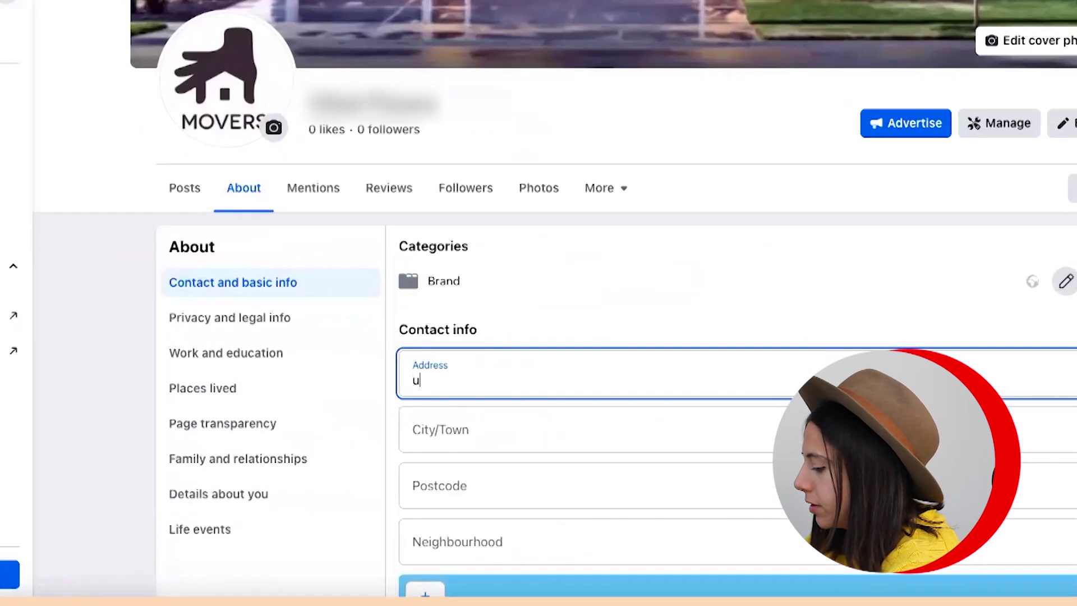
{"action": "type", "text": "nited states"}
{"action": "scroll", "coordinate": [802, 284], "scroll_direction": "down", "scroll_amount": 5}
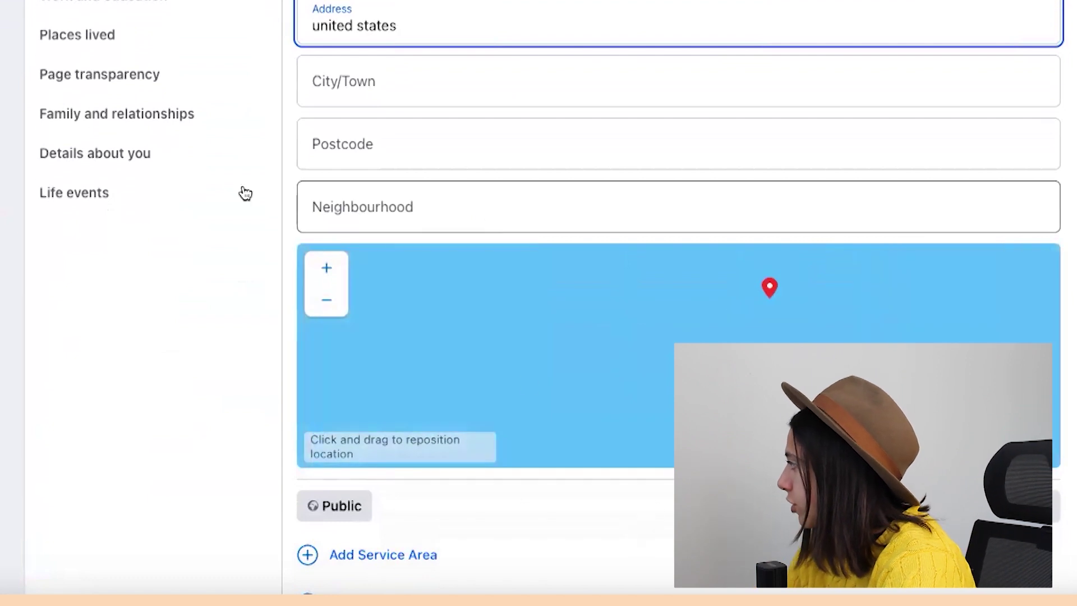
{"action": "left_click", "coordinate": [245, 252]}
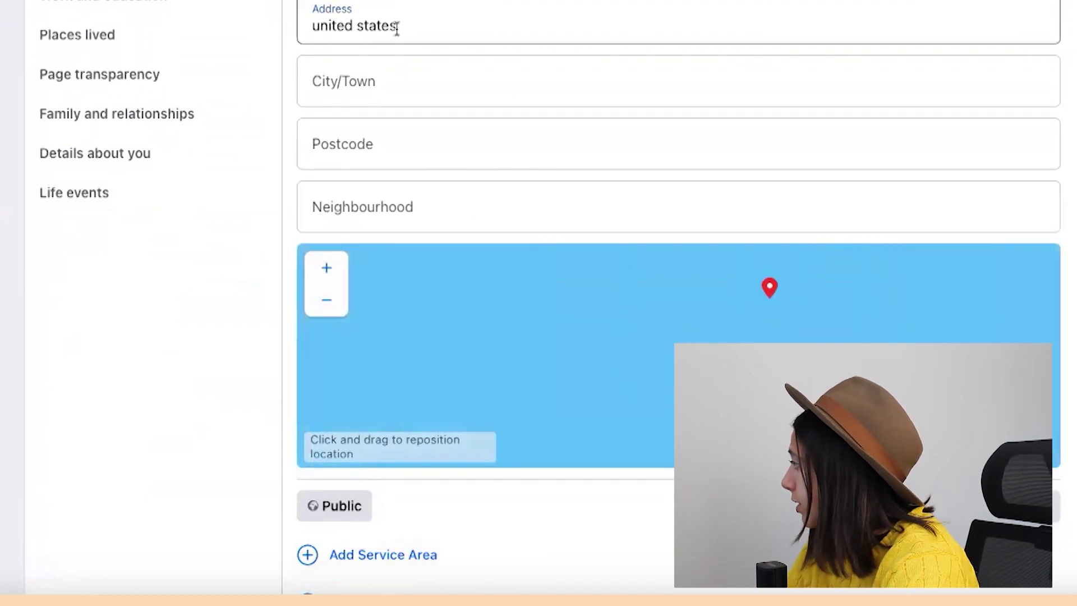
{"action": "left_click", "coordinate": [440, 82]}
{"action": "type", "text": "Califo"}
{"action": "left_click", "coordinate": [355, 133]}
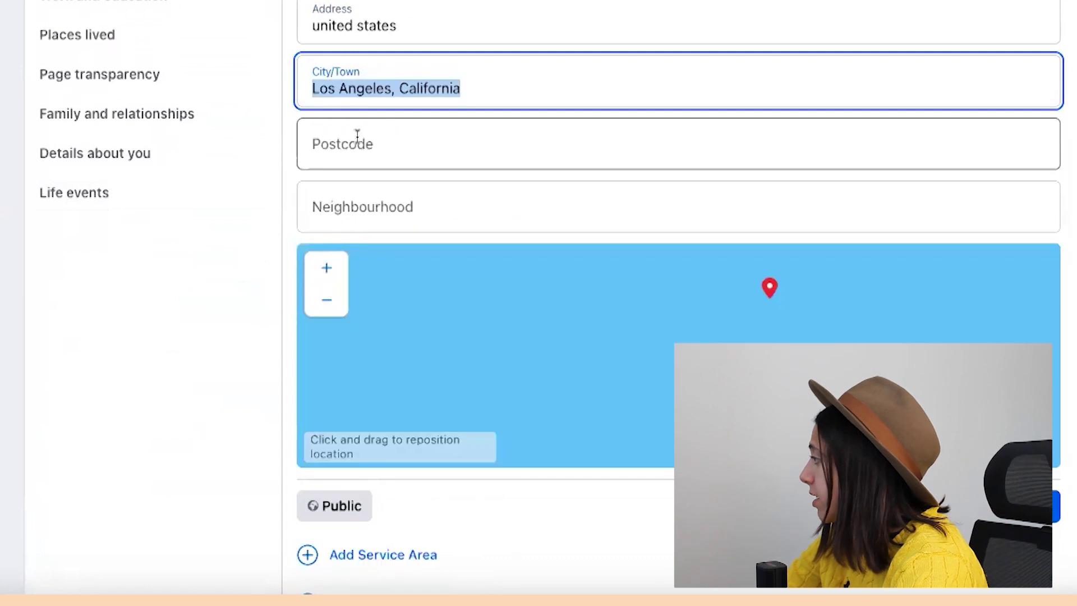
{"action": "scroll", "coordinate": [645, 174], "scroll_direction": "down", "scroll_amount": 7}
{"action": "left_click", "coordinate": [406, 218]}
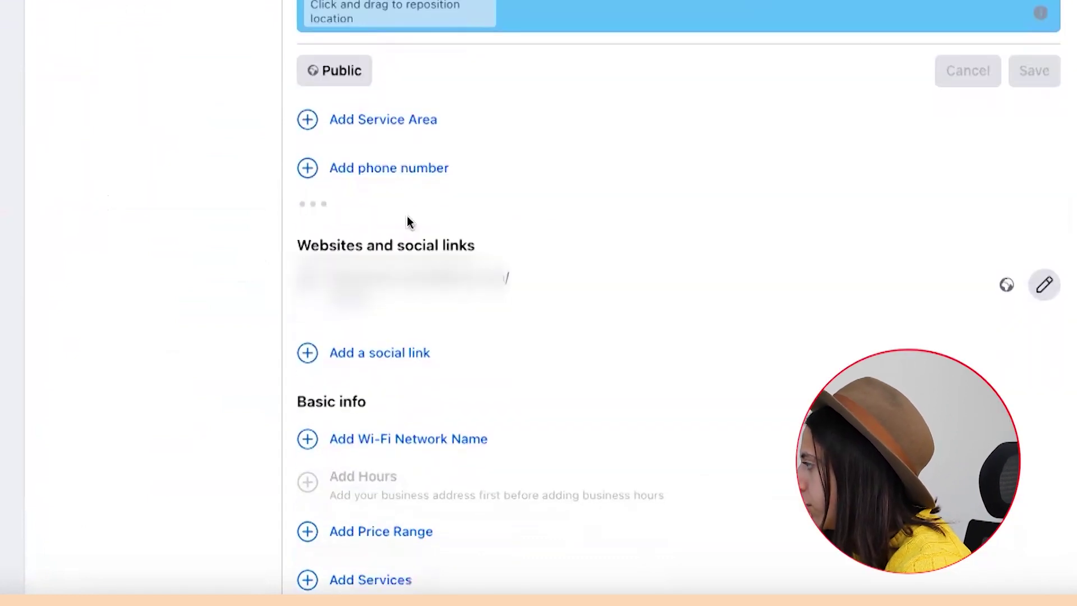
Set the Page's business hours to Always open, save them, and check the Page health rating.
{"action": "left_click", "coordinate": [457, 236]}
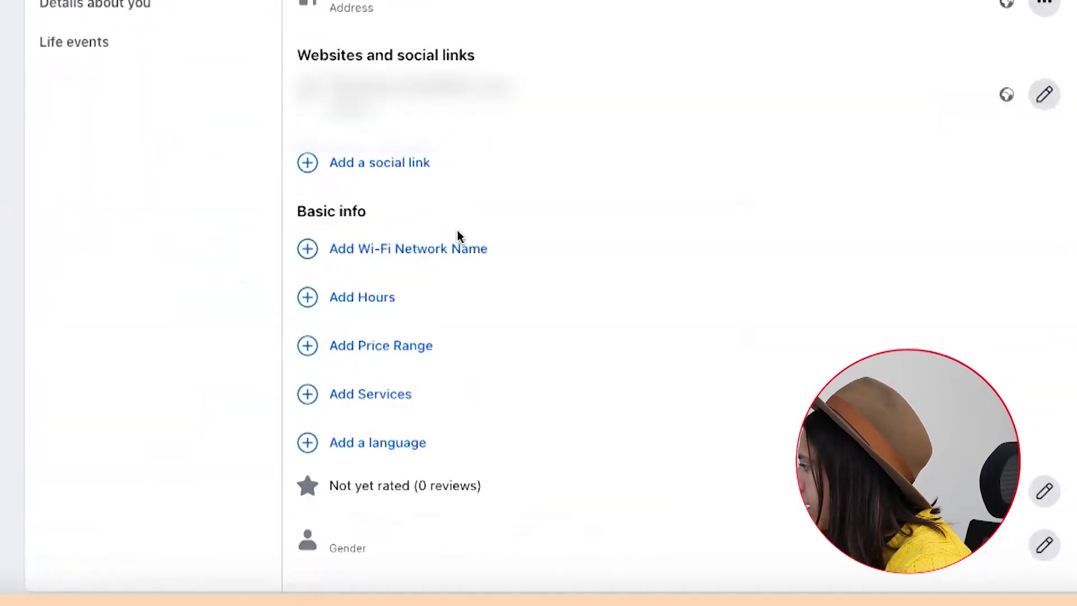
{"action": "scroll", "coordinate": [414, 320], "scroll_direction": "down", "scroll_amount": 3}
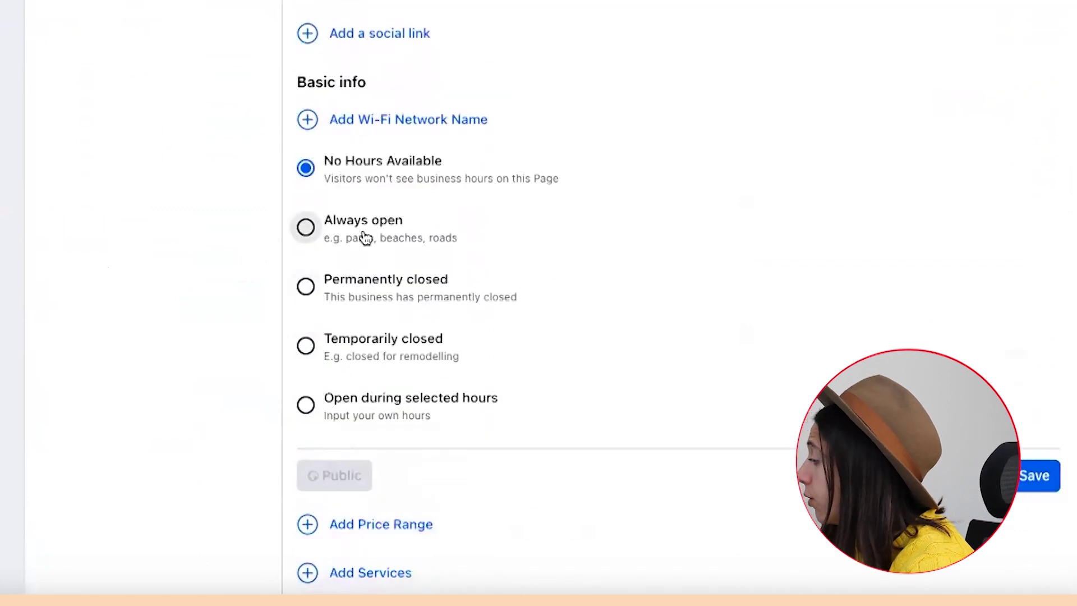
{"action": "left_click", "coordinate": [306, 227]}
{"action": "left_click", "coordinate": [1037, 478]}
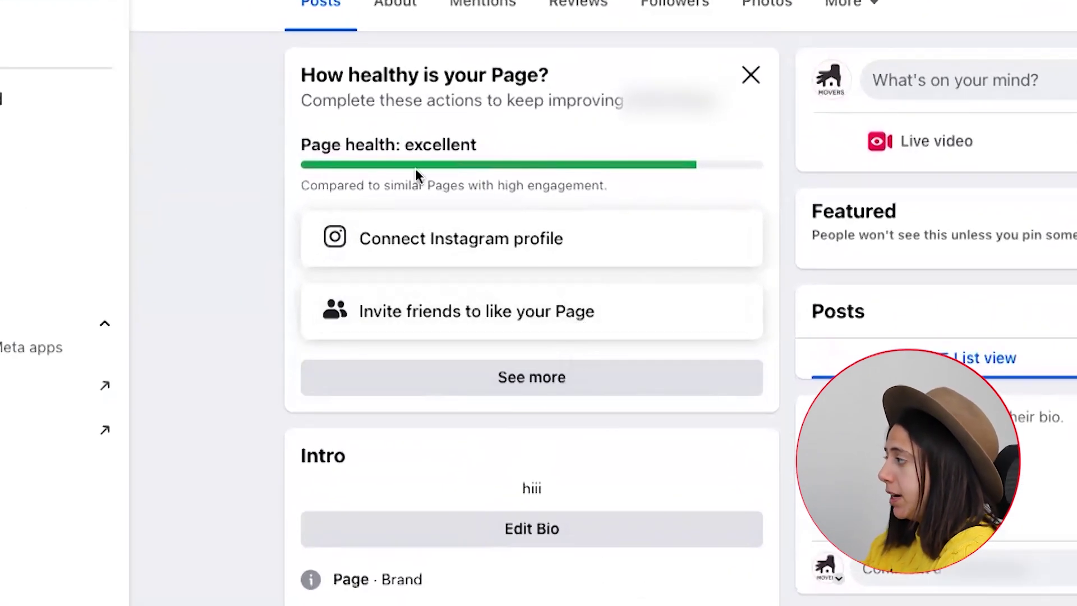
{"action": "left_click_drag", "start_coordinate": [301, 141], "coordinate": [516, 140]}
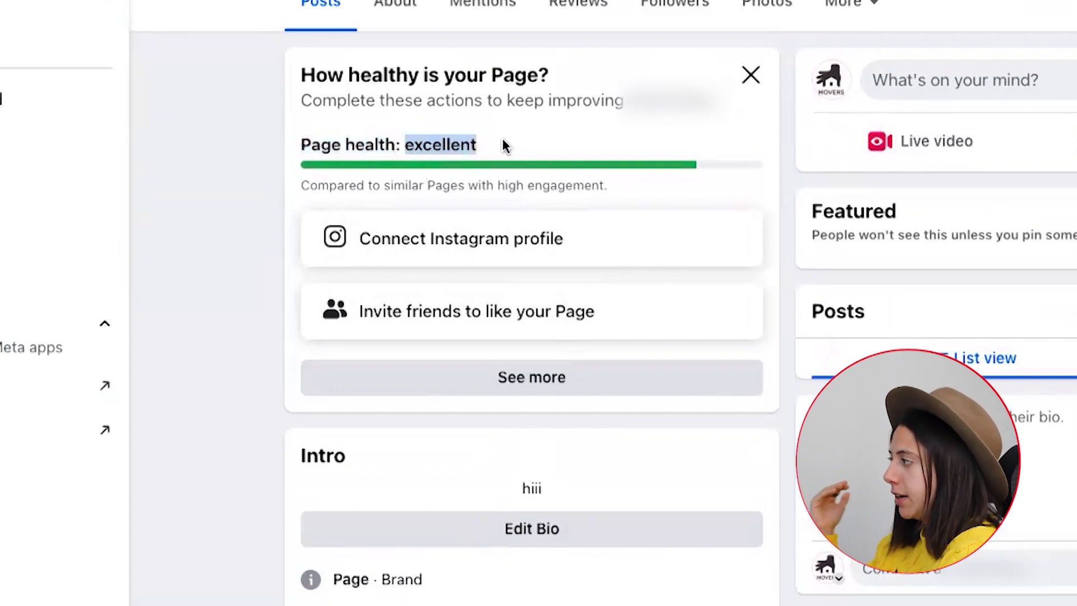
{"action": "left_click", "coordinate": [503, 141]}
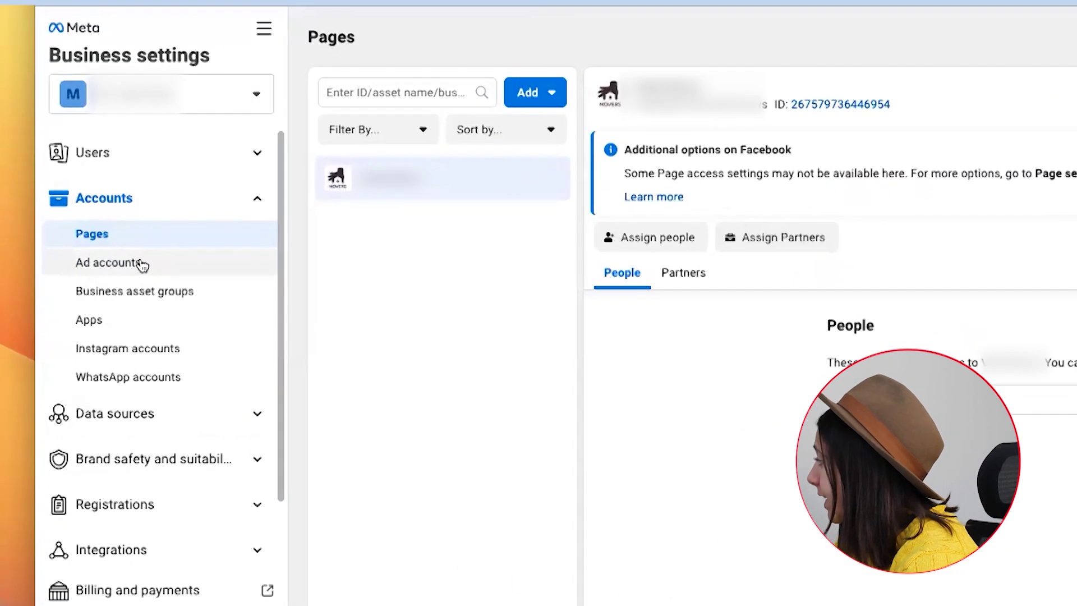
Start creating a new ad account named MVF01, keeping the America/Los Angeles time zone.
{"action": "left_click", "coordinate": [108, 254]}
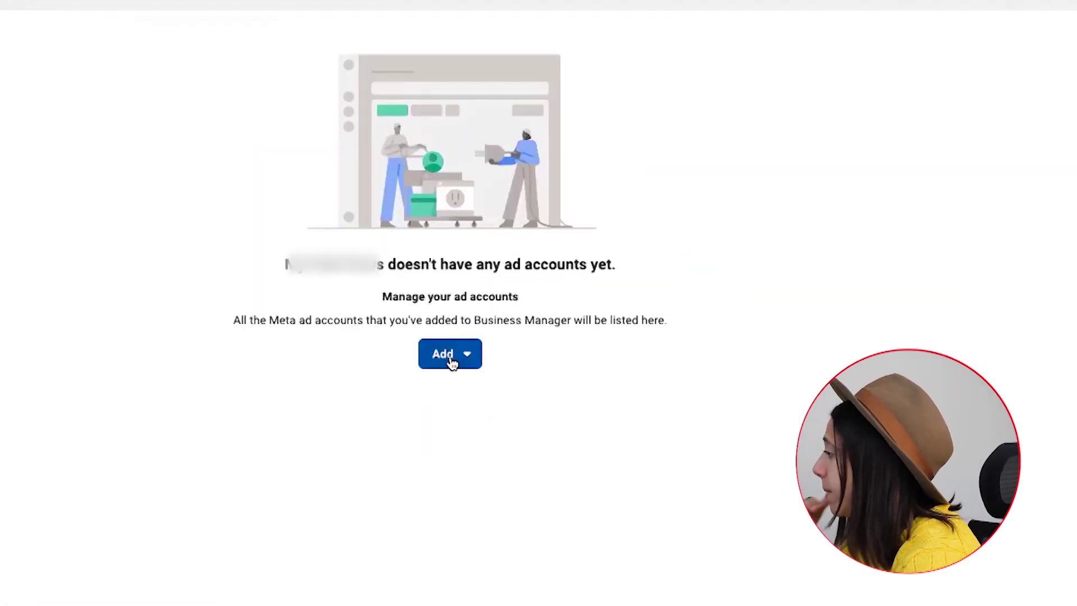
{"action": "left_click", "coordinate": [452, 361]}
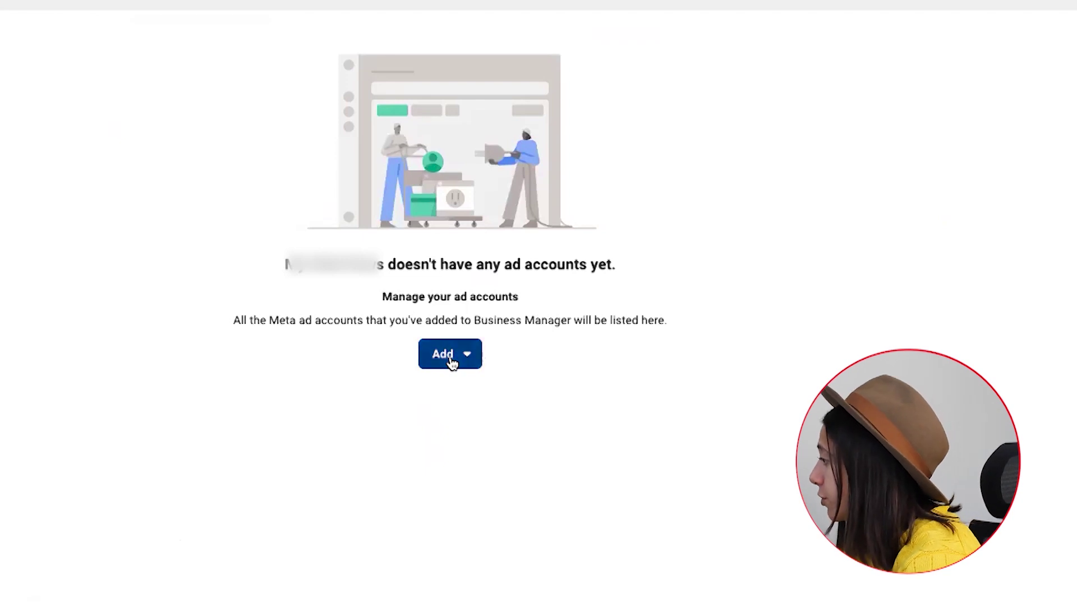
{"action": "left_click", "coordinate": [524, 554]}
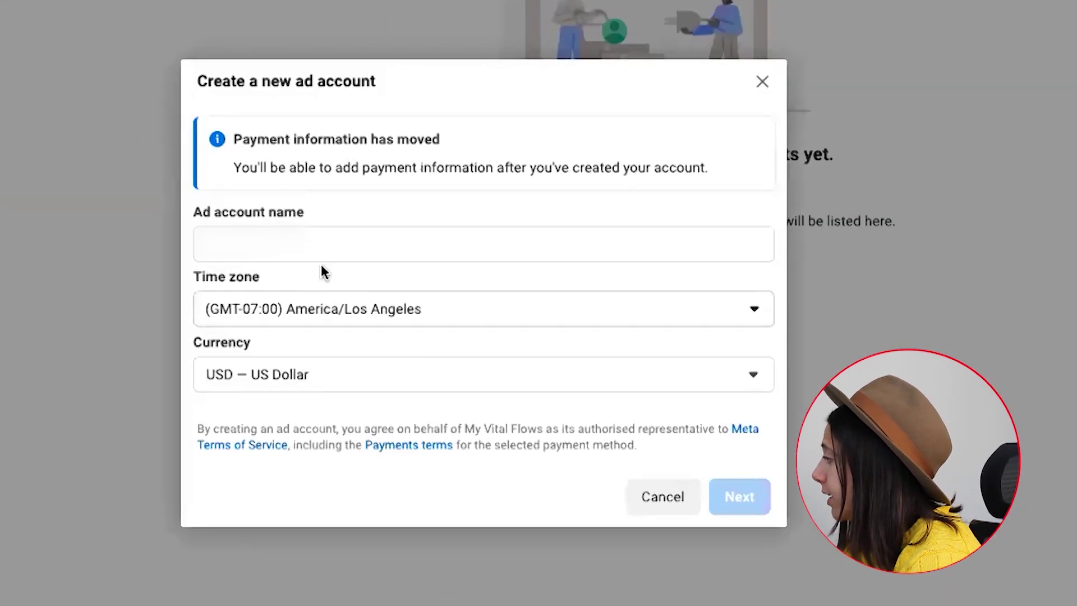
{"action": "left_click", "coordinate": [320, 252]}
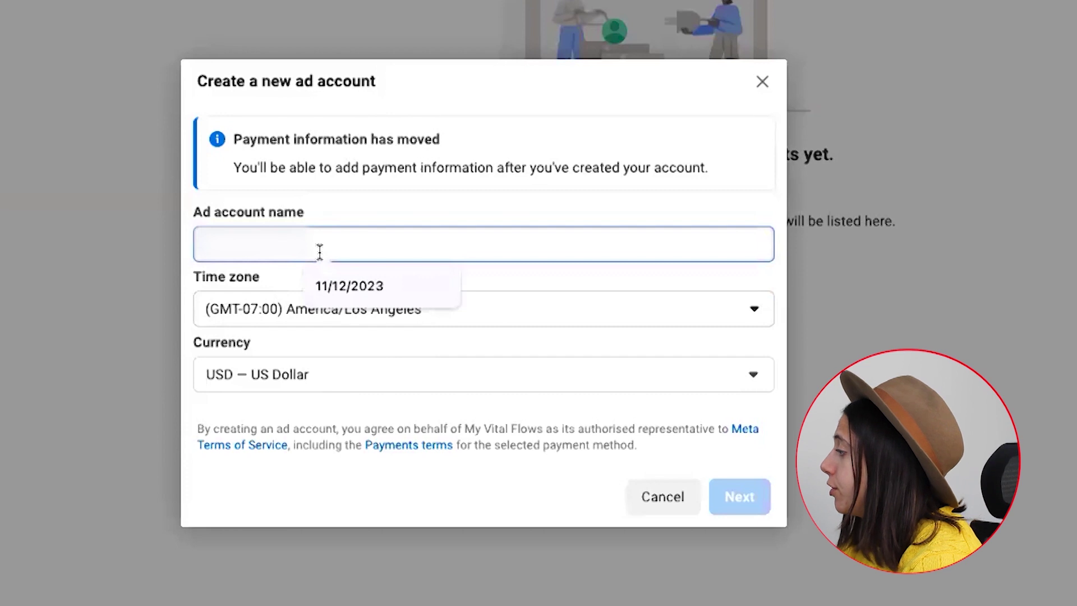
{"action": "type", "text": "MVF01"}
{"action": "left_click", "coordinate": [471, 312]}
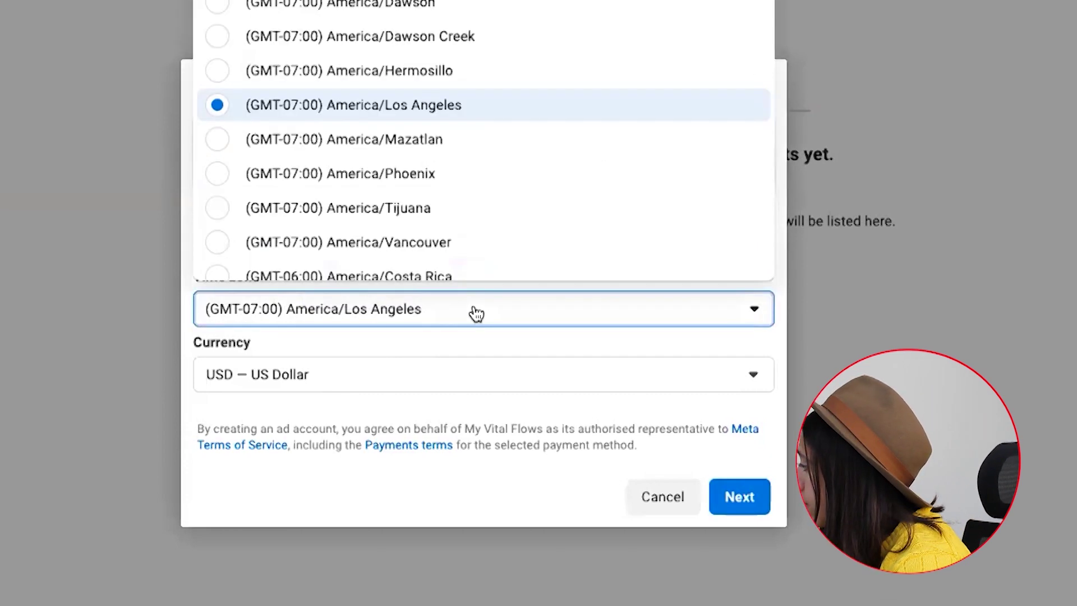
Set the new ad account's currency to EUR — Euro and continue to the question of who will use it.
{"action": "left_click", "coordinate": [396, 374]}
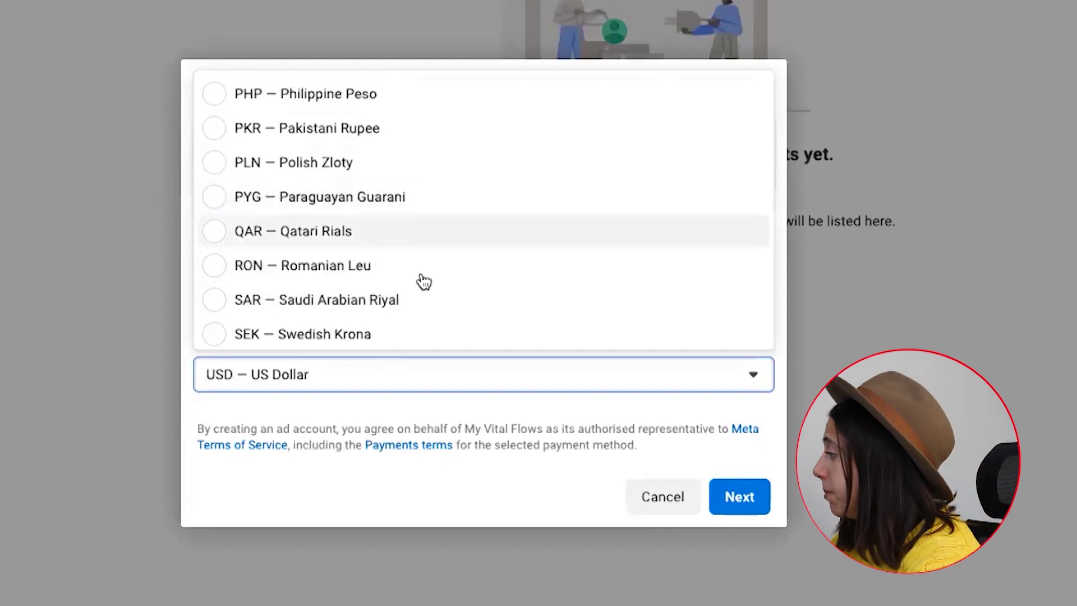
{"action": "scroll", "coordinate": [421, 168], "scroll_direction": "up", "scroll_amount": 9}
{"action": "scroll", "coordinate": [422, 169], "scroll_direction": "up", "scroll_amount": 4}
{"action": "scroll", "coordinate": [424, 171], "scroll_direction": "up", "scroll_amount": 2}
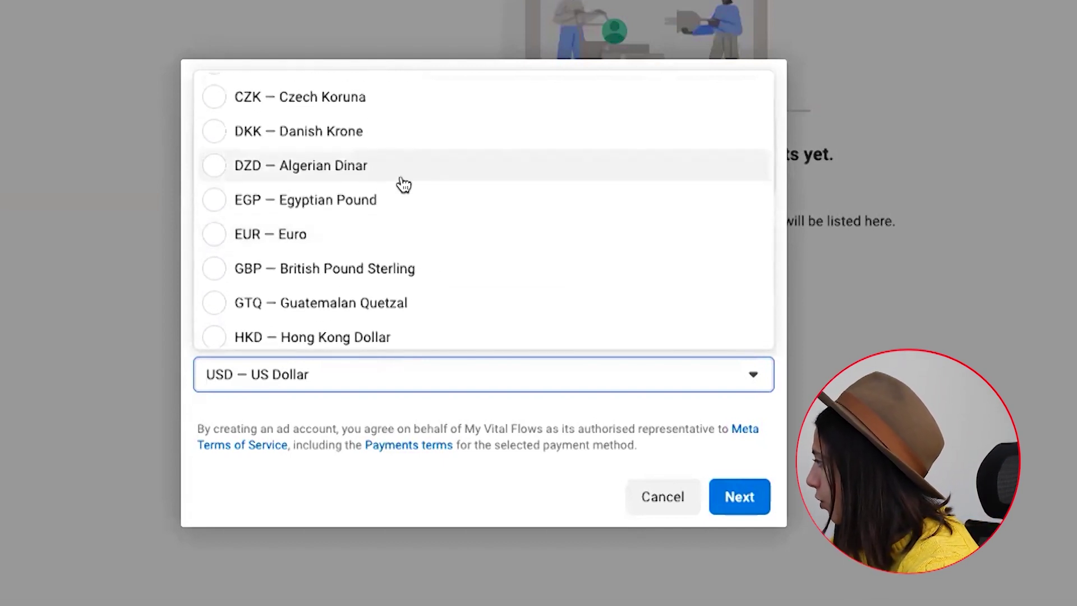
{"action": "left_click", "coordinate": [300, 233]}
{"action": "left_click", "coordinate": [744, 521]}
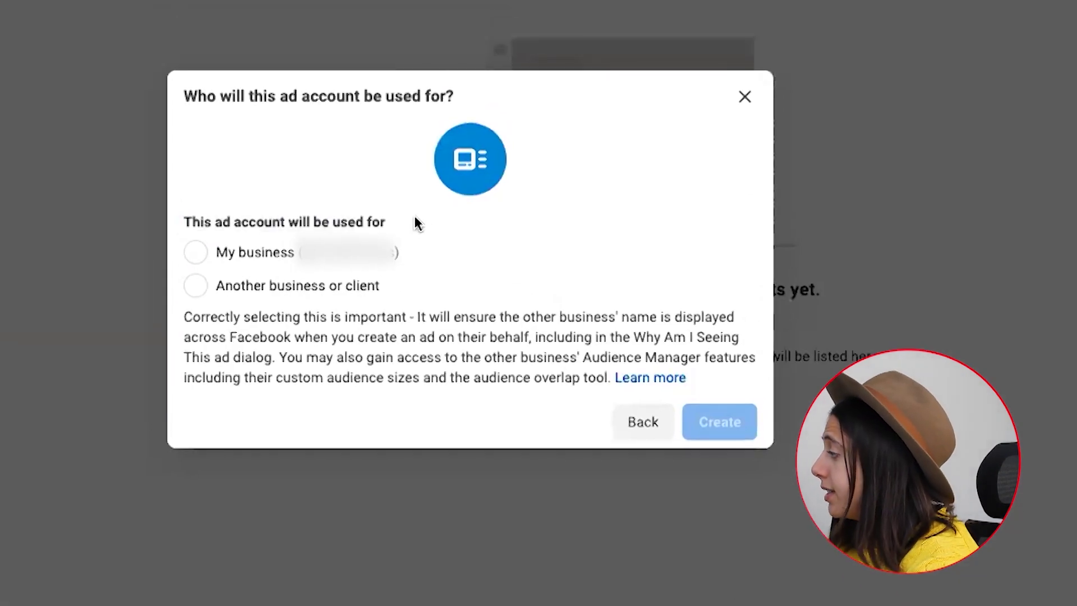
Set the ad account to be used for "My business" and create it.
{"action": "left_click_drag", "start_coordinate": [216, 252], "coordinate": [397, 254]}
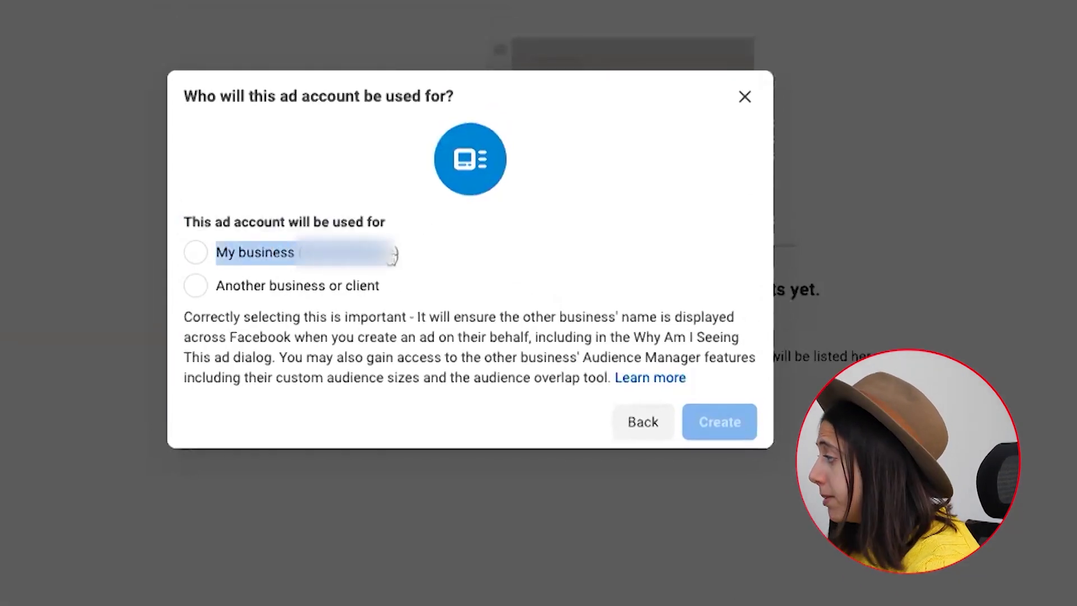
{"action": "left_click_drag", "start_coordinate": [221, 288], "coordinate": [456, 288]}
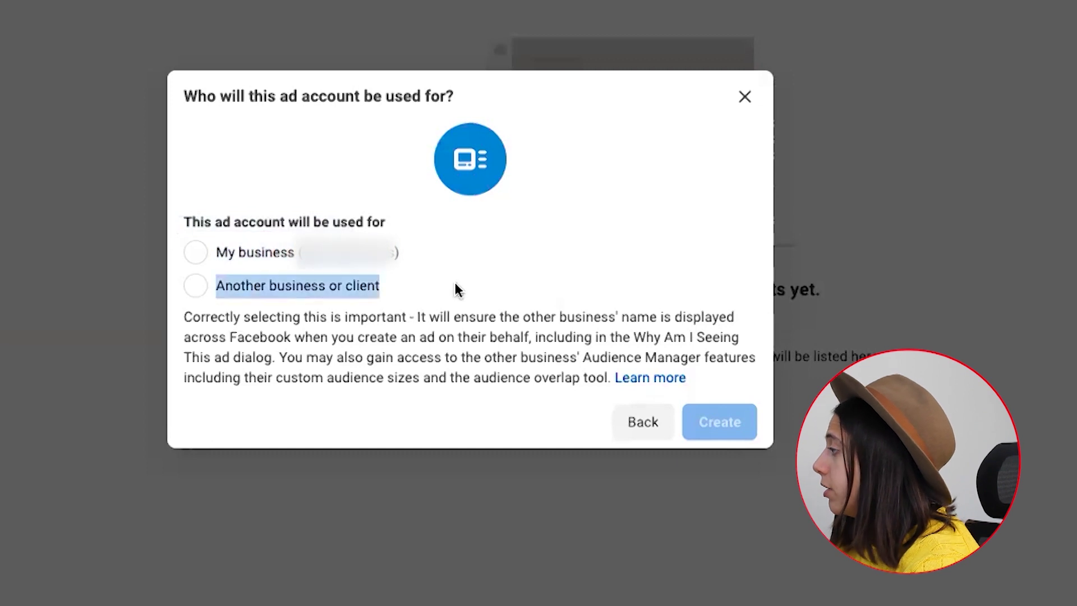
{"action": "left_click", "coordinate": [221, 256]}
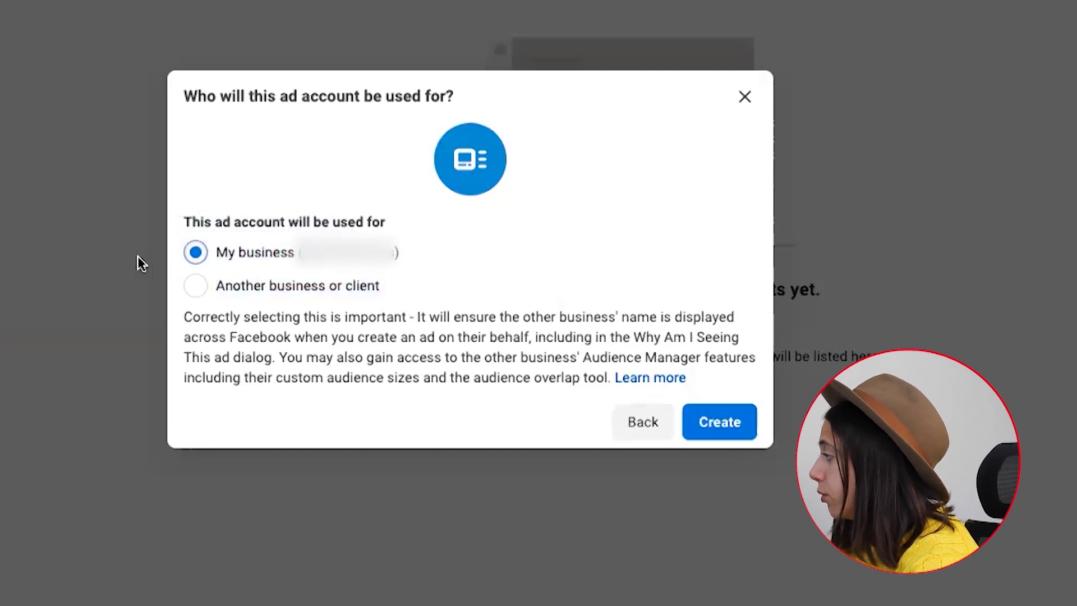
{"action": "left_click", "coordinate": [714, 426]}
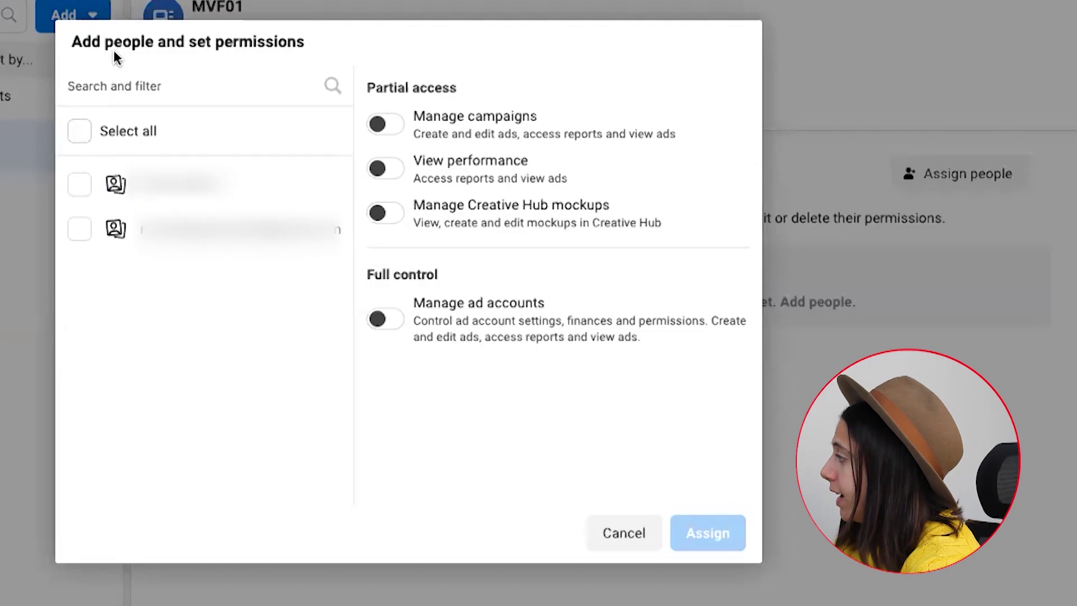
Assign both listed people full control to manage the MVF01 ad account and close the payment information prompt without adding any.
{"action": "left_click_drag", "start_coordinate": [98, 40], "coordinate": [310, 47]}
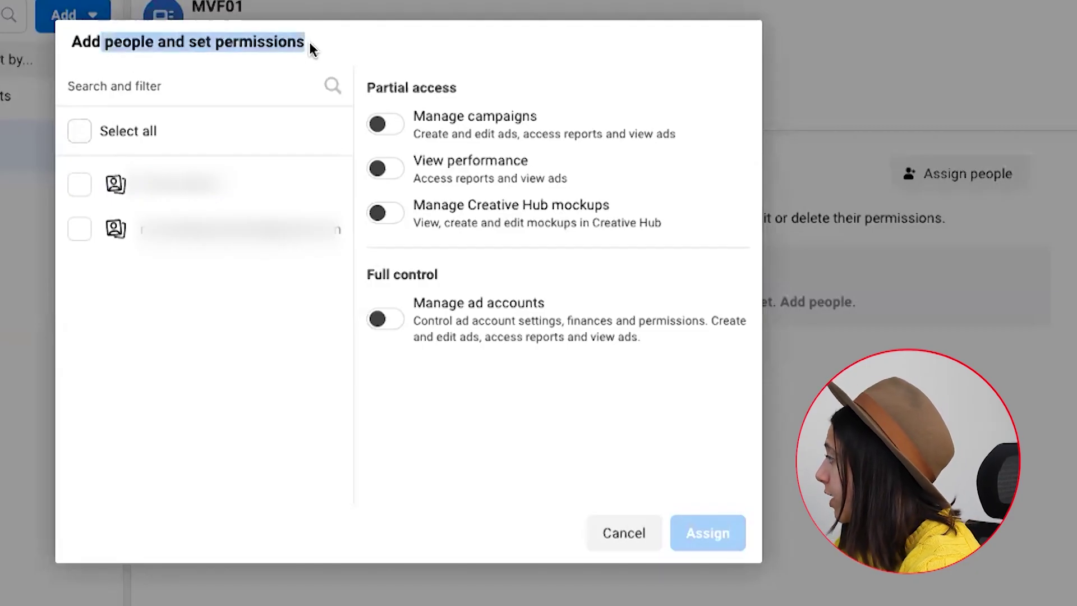
{"action": "left_click", "coordinate": [80, 131]}
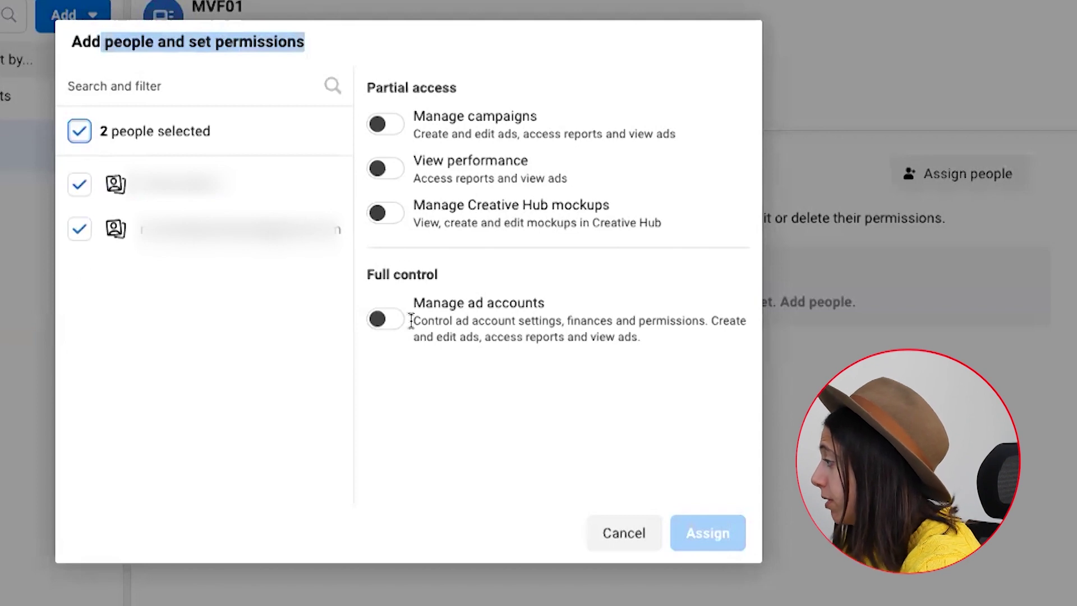
{"action": "left_click", "coordinate": [394, 323]}
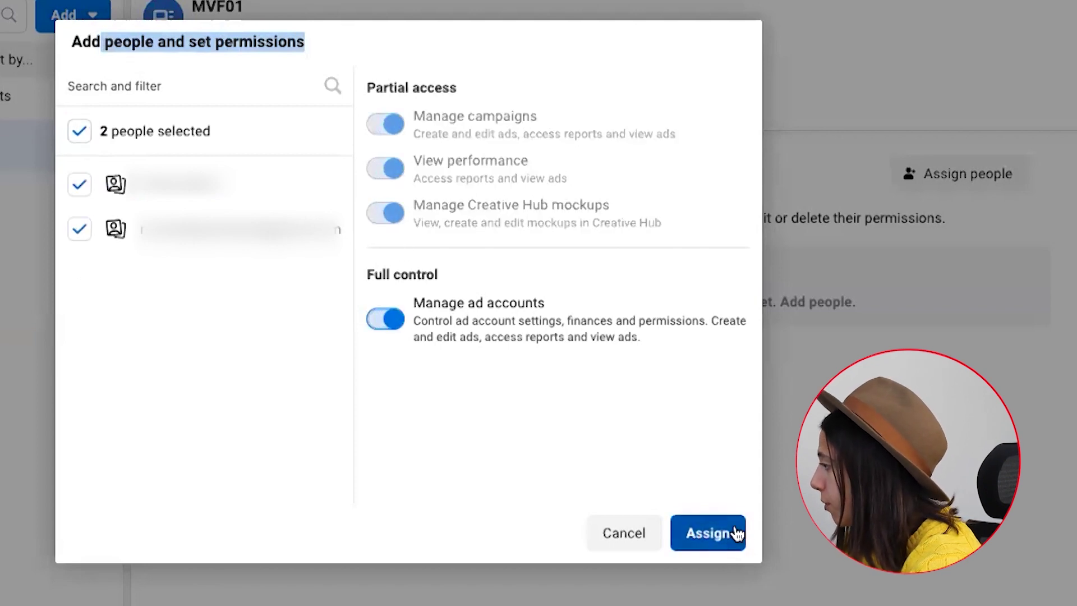
{"action": "left_click", "coordinate": [708, 533]}
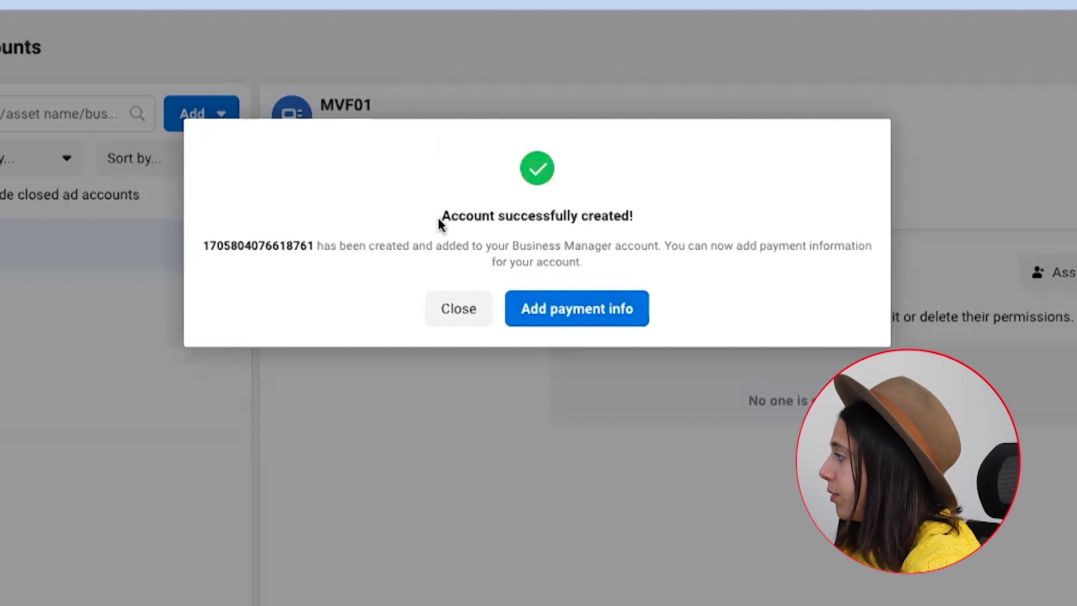
{"action": "left_click_drag", "start_coordinate": [440, 224], "coordinate": [411, 249]}
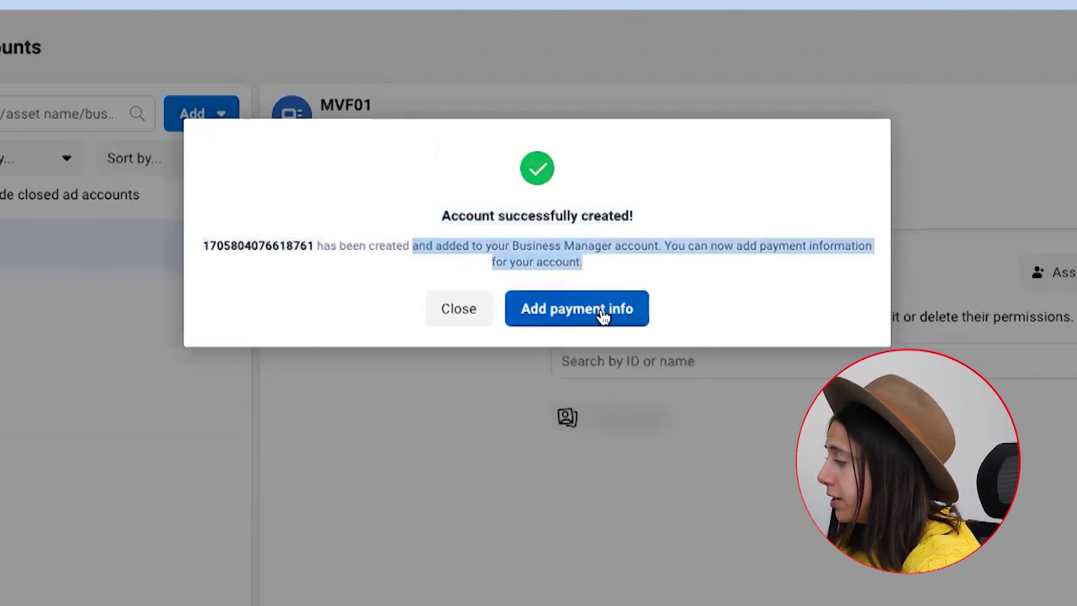
{"action": "left_click", "coordinate": [457, 310]}
{"action": "left_click", "coordinate": [624, 317]}
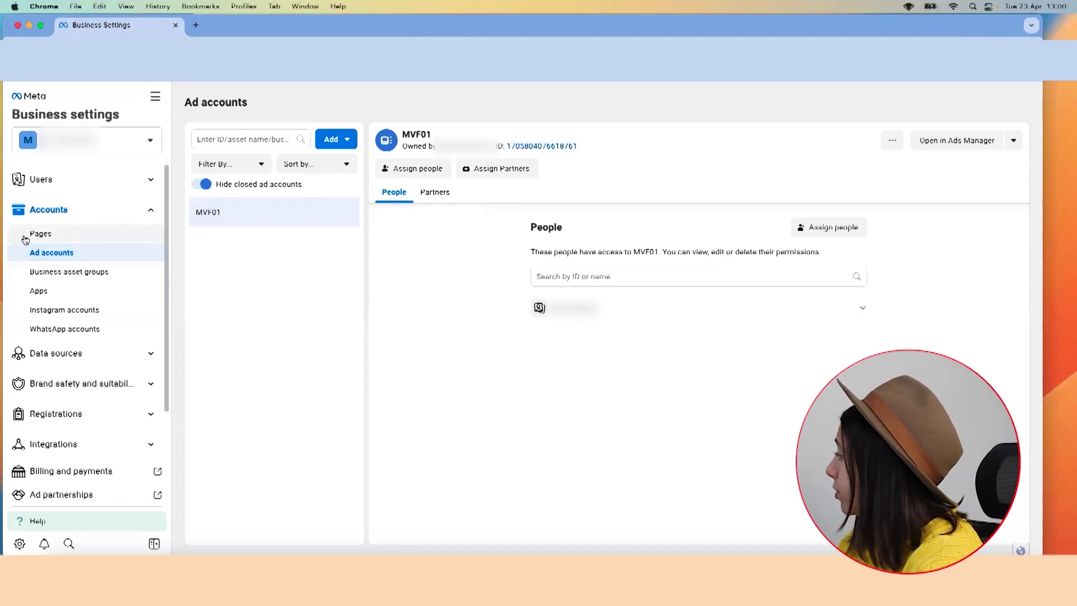
Create a new dataset named BackyupMVFpixel among the business's data sources.
{"action": "left_click", "coordinate": [95, 358]}
{"action": "scroll", "coordinate": [85, 417], "scroll_direction": "down", "scroll_amount": 2}
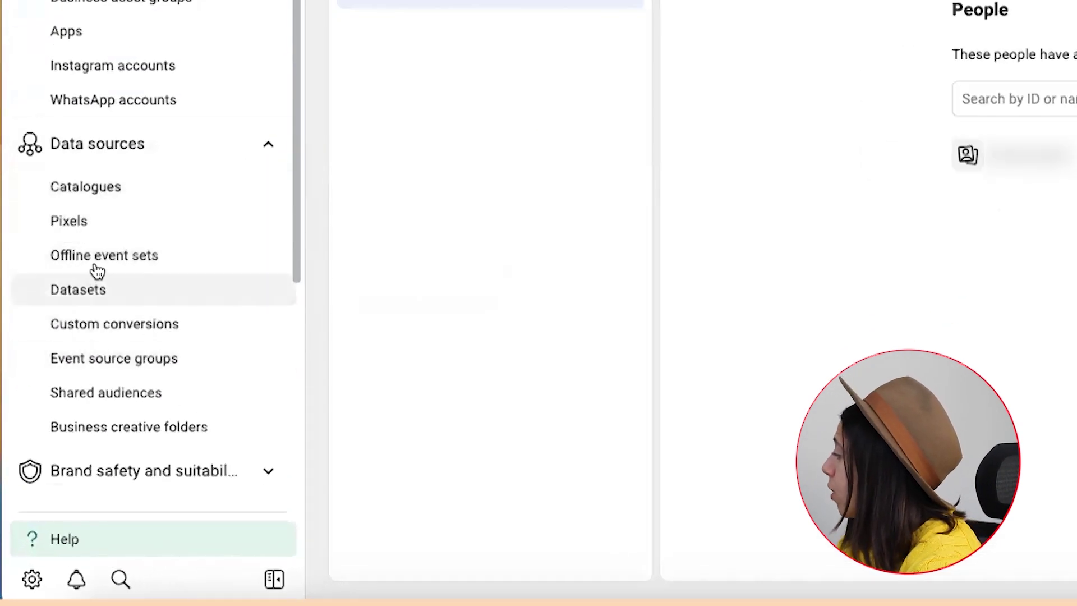
{"action": "left_click", "coordinate": [80, 224]}
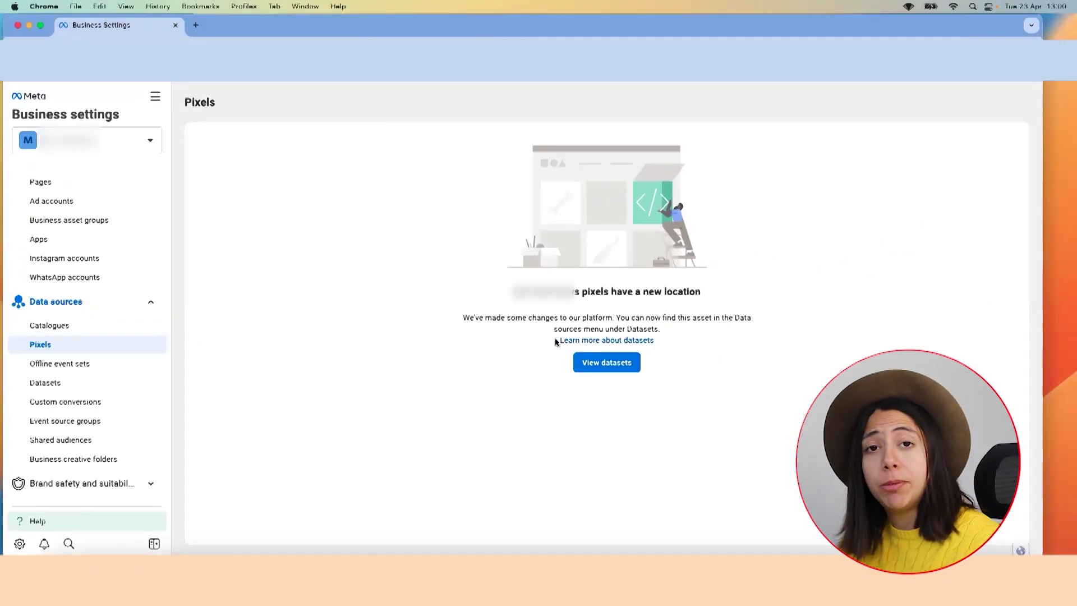
{"action": "left_click", "coordinate": [45, 383]}
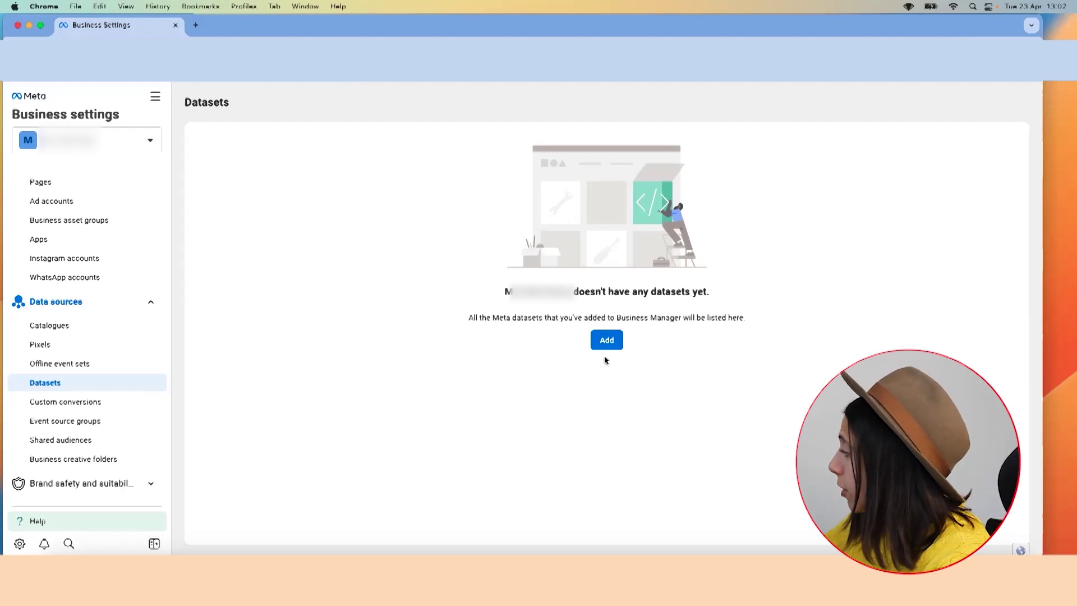
{"action": "left_click", "coordinate": [606, 340]}
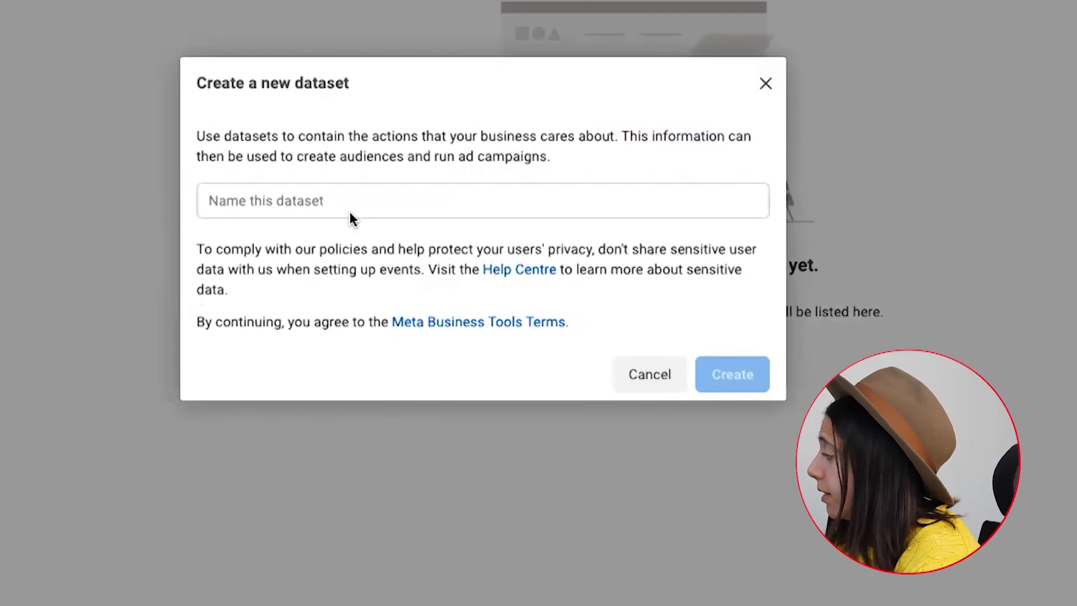
{"action": "left_click", "coordinate": [349, 213]}
{"action": "type", "text": "BackyupMVFpixel"}
{"action": "left_click", "coordinate": [766, 361]}
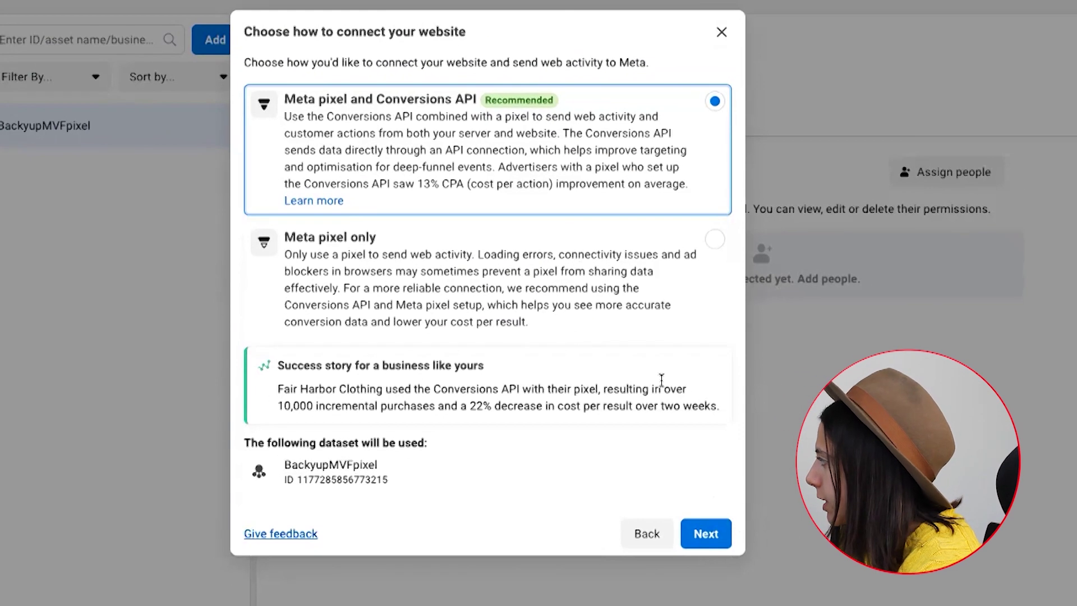
Connect the website with Meta pixel and Conversions API and choose to check for a partner integration.
{"action": "left_click", "coordinate": [711, 541]}
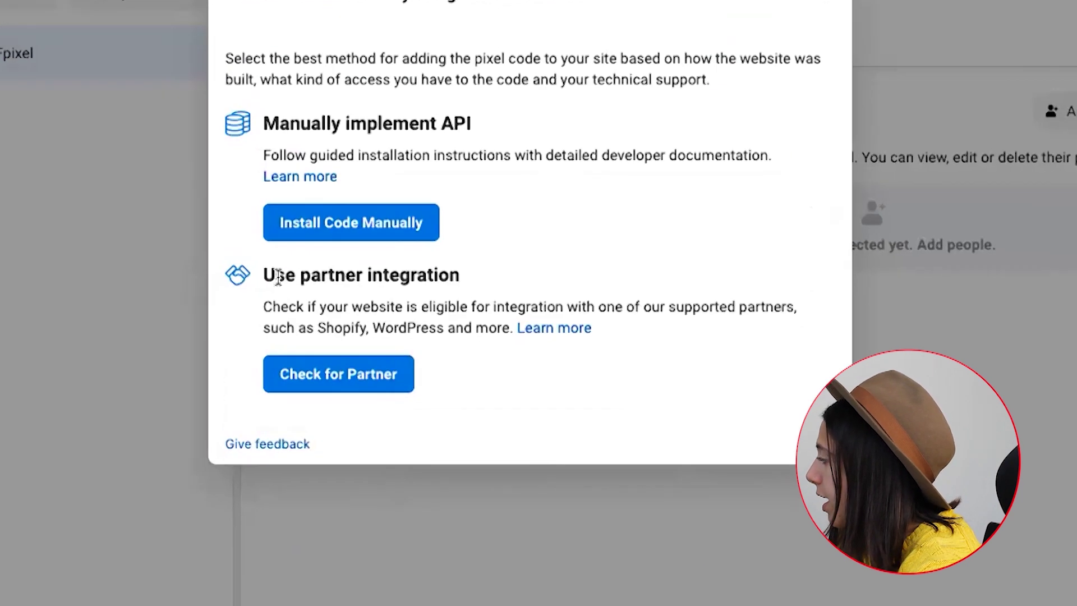
{"action": "left_click_drag", "start_coordinate": [277, 279], "coordinate": [489, 296]}
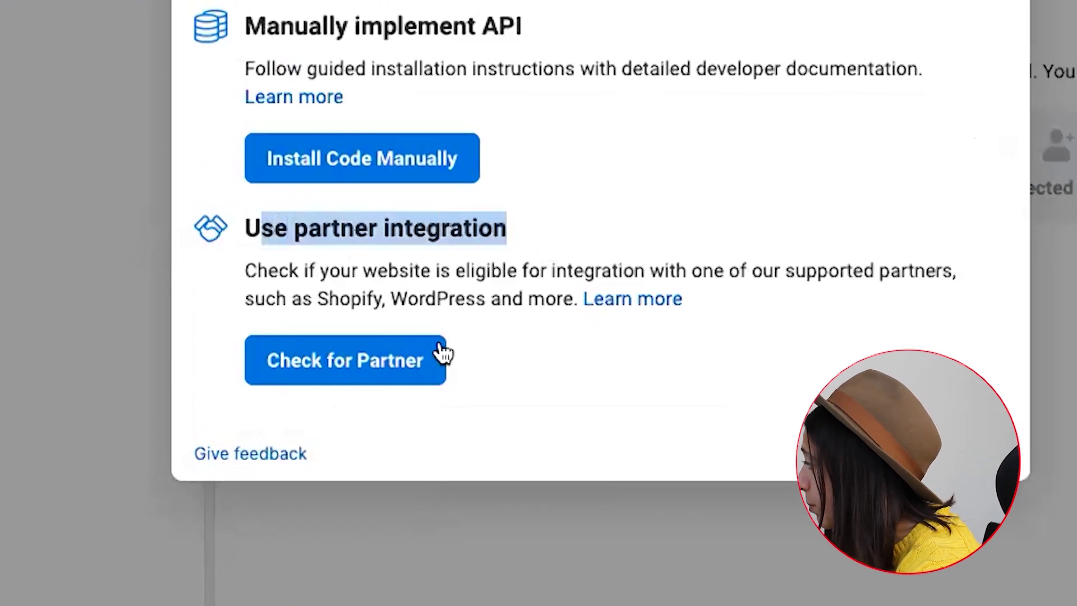
{"action": "left_click", "coordinate": [403, 371]}
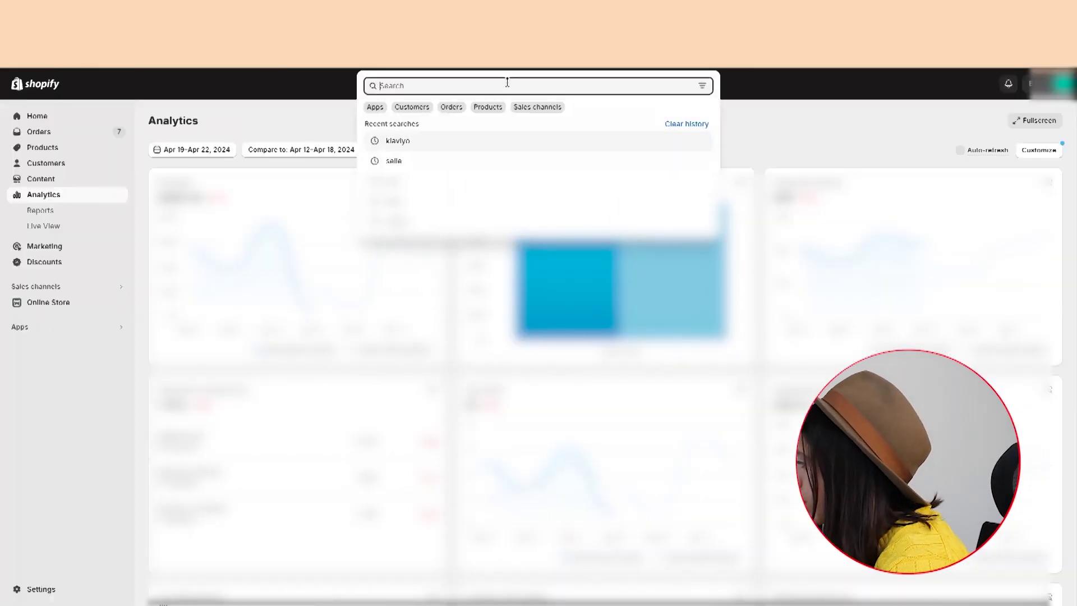
Switch to Shopify, find Meta's Facebook & Instagram app by searching for "facebook", and install it on the store.
{"action": "type", "text": "facebook"}
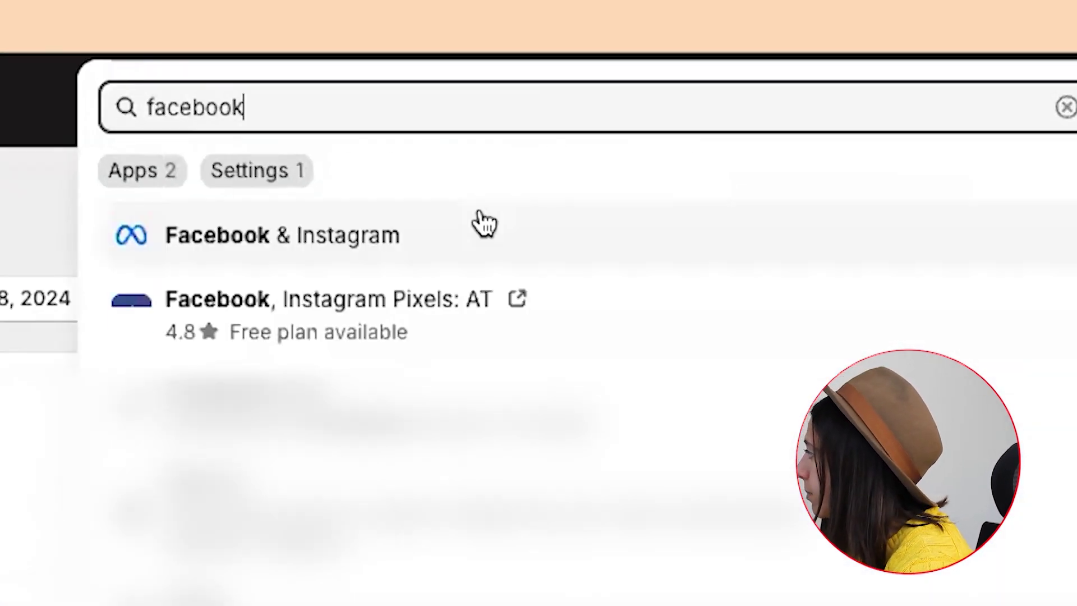
{"action": "left_click", "coordinate": [375, 217]}
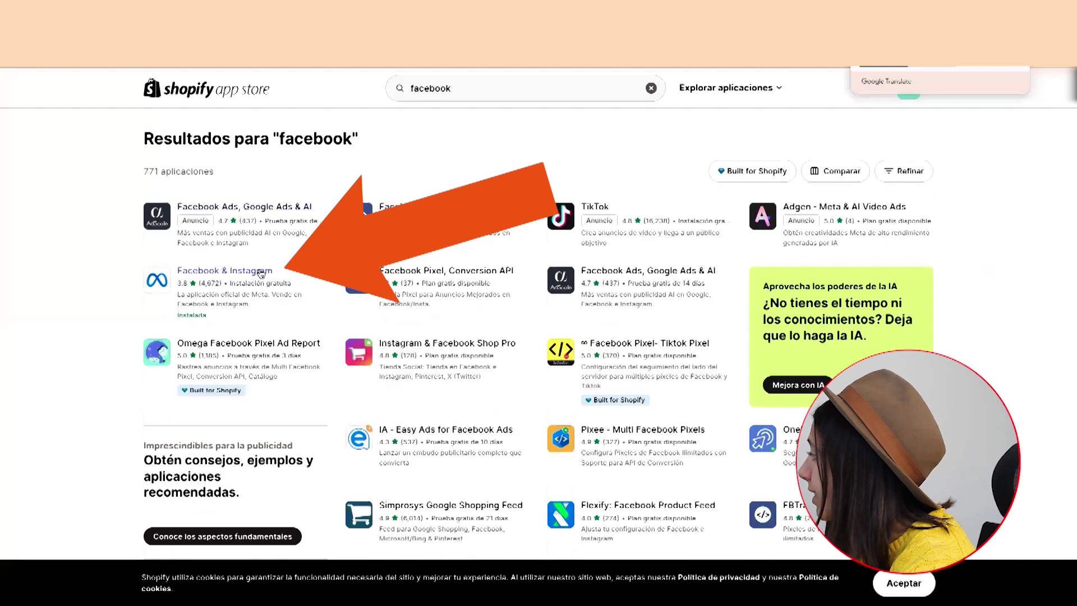
{"action": "left_click", "coordinate": [223, 275]}
{"action": "left_click_drag", "start_coordinate": [202, 161], "coordinate": [409, 164]}
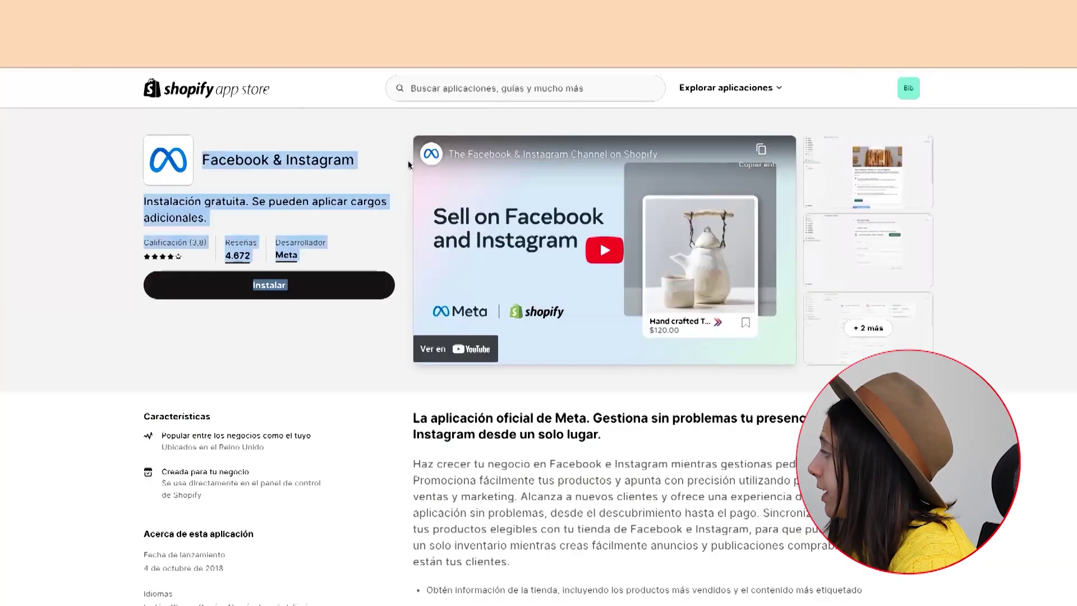
{"action": "left_click", "coordinate": [346, 172]}
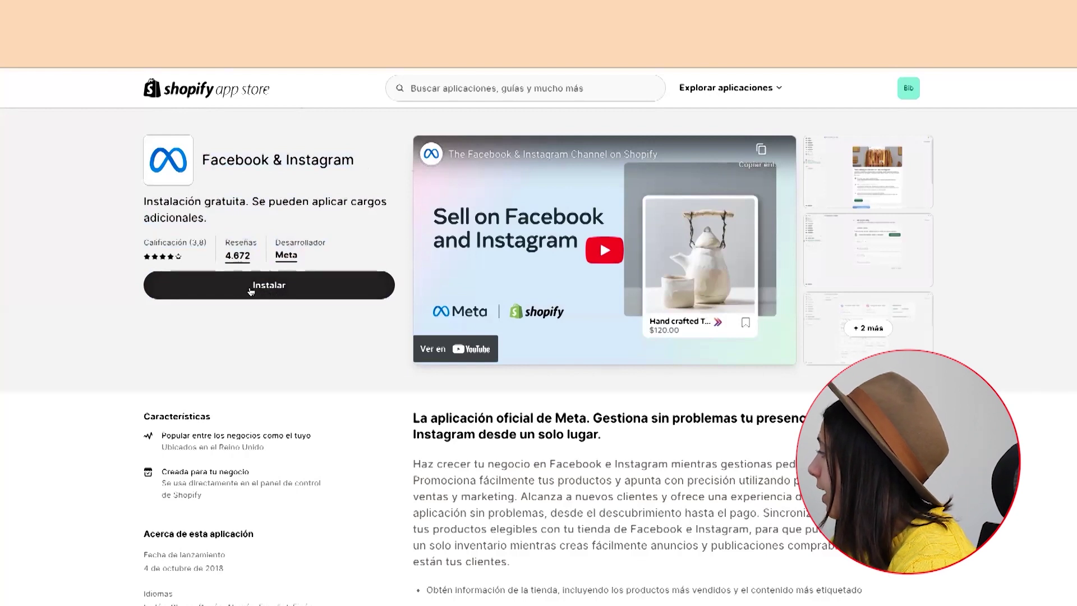
{"action": "left_click", "coordinate": [251, 289]}
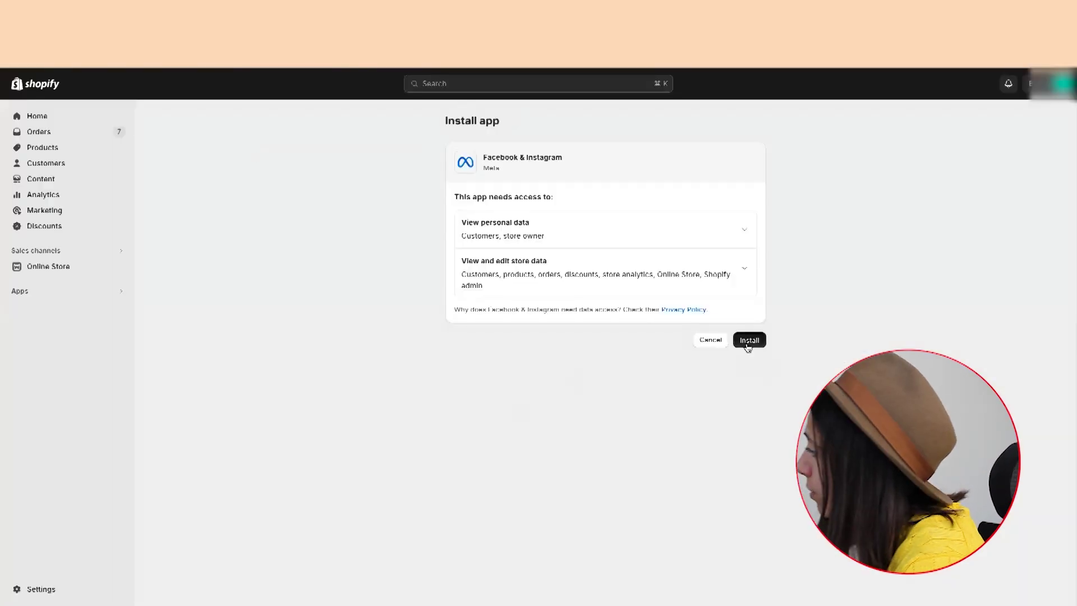
{"action": "left_click", "coordinate": [748, 344]}
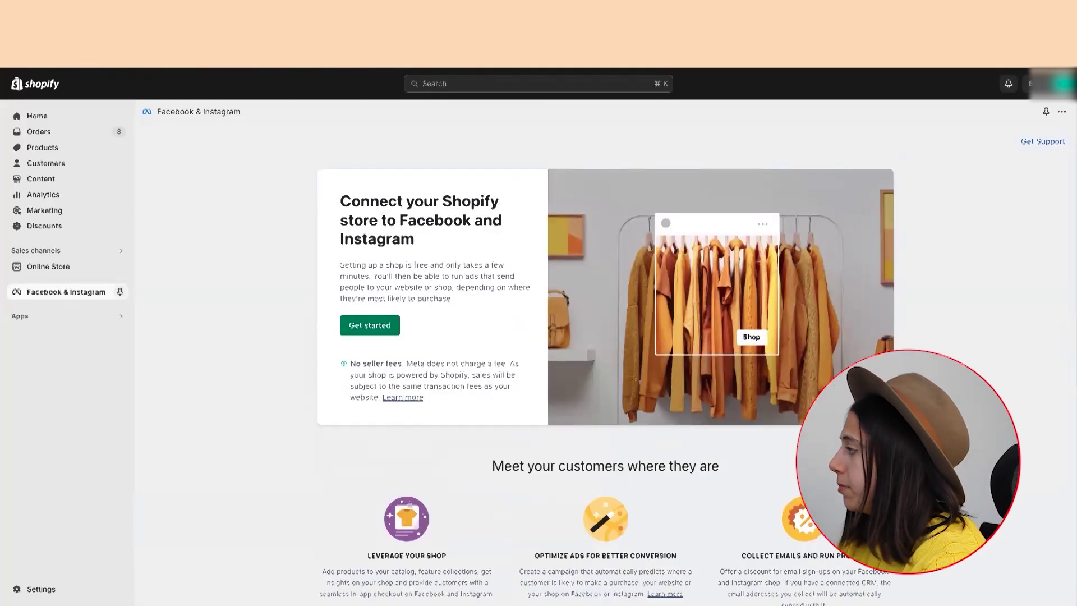
Start the Ads only setup in the Facebook & Instagram app and review the Facebook account connection requirement.
{"action": "scroll", "coordinate": [606, 337], "scroll_direction": "down", "scroll_amount": 10}
{"action": "left_click_drag", "start_coordinate": [628, 25], "coordinate": [756, 22]}
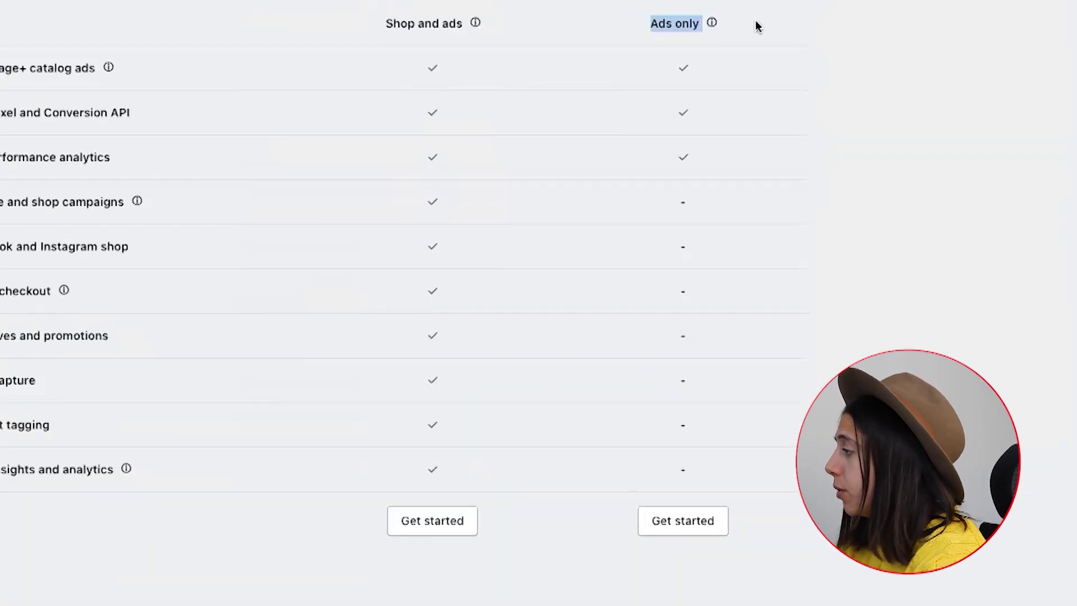
{"action": "left_click", "coordinate": [693, 538]}
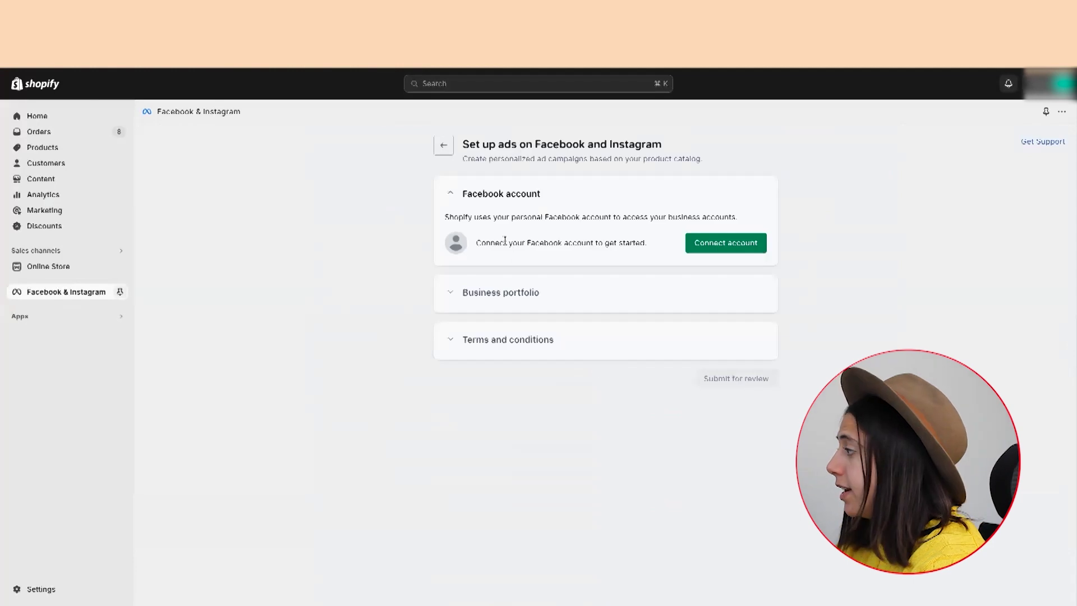
{"action": "left_click_drag", "start_coordinate": [505, 242], "coordinate": [609, 241]}
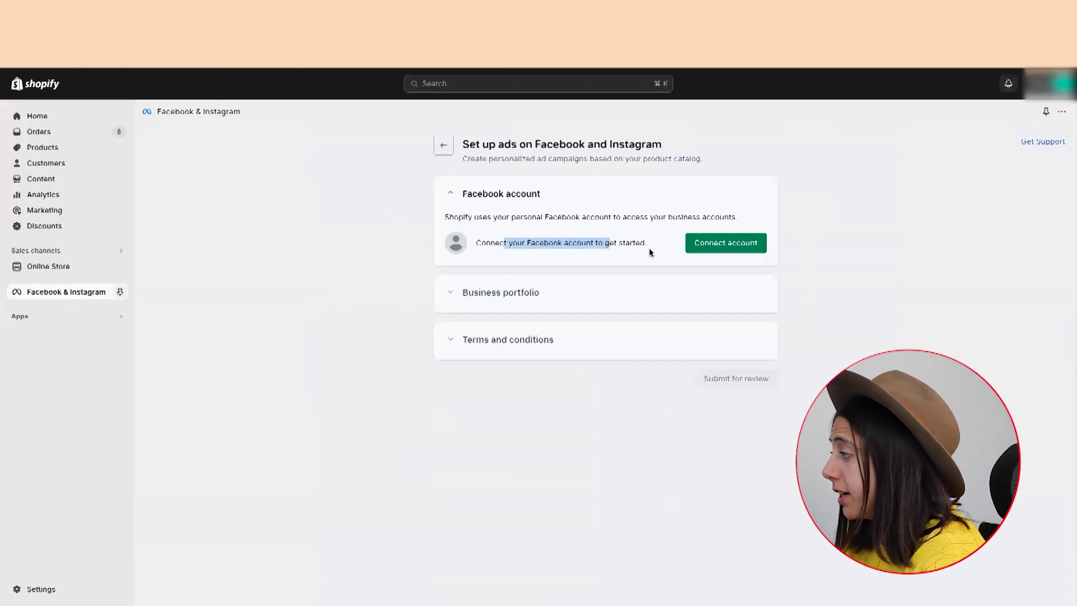
Connect the personal Facebook account and the store's business portfolio in the Facebook & Instagram ads setup.
{"action": "left_click", "coordinate": [716, 250]}
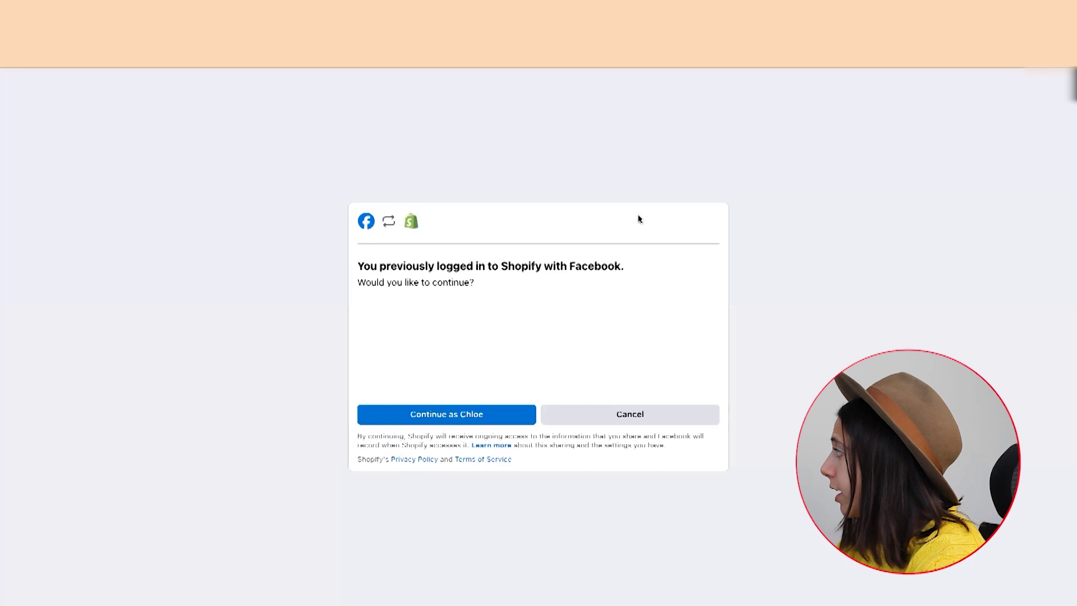
{"action": "left_click", "coordinate": [457, 416]}
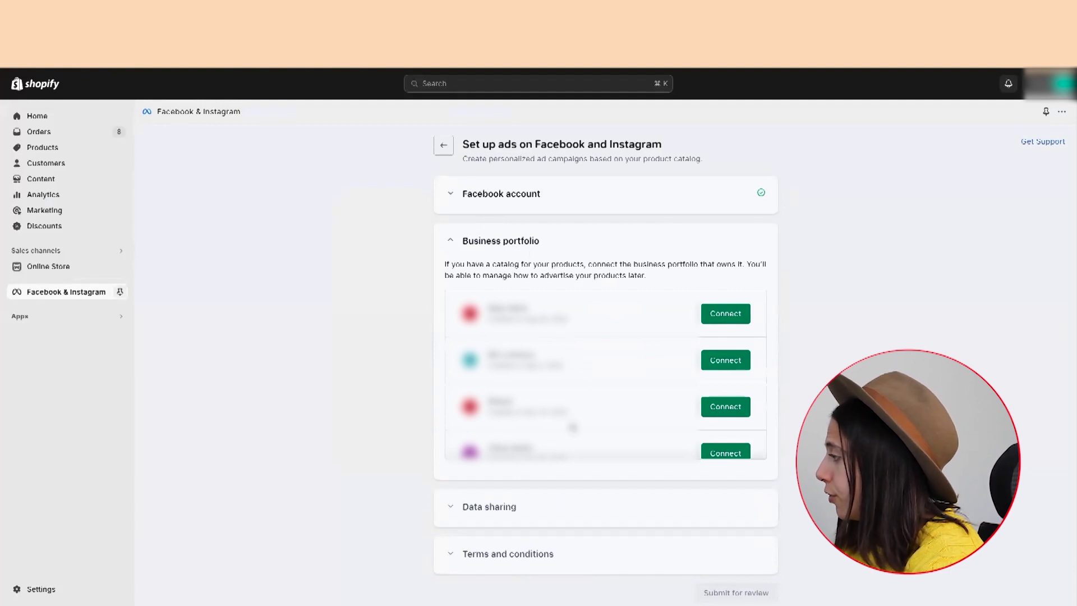
{"action": "scroll", "coordinate": [573, 427], "scroll_direction": "down", "scroll_amount": 5}
{"action": "scroll", "coordinate": [629, 379], "scroll_direction": "up", "scroll_amount": 5}
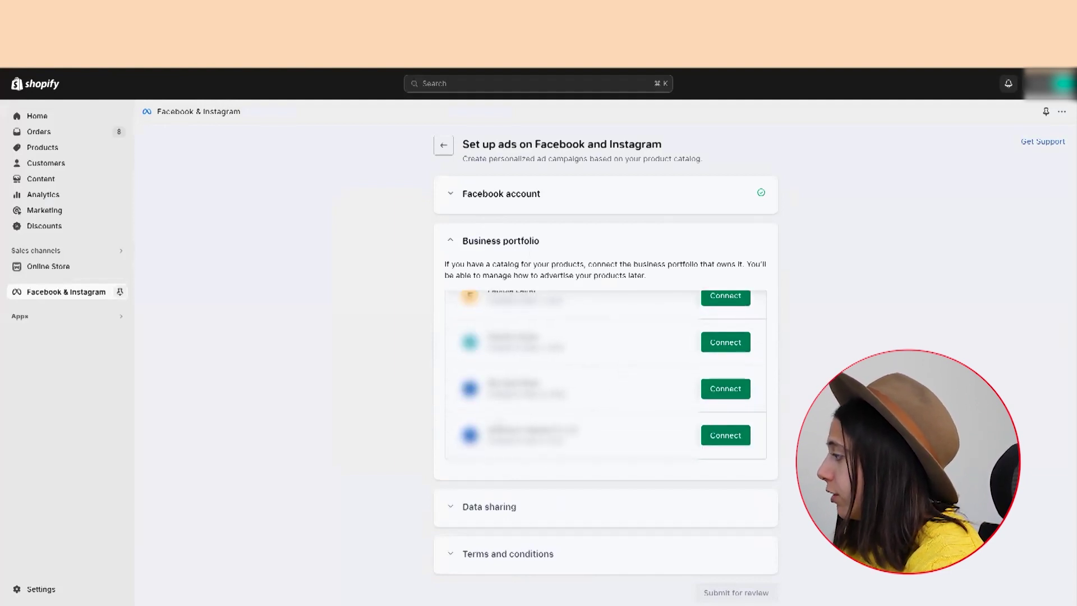
{"action": "left_click", "coordinate": [724, 343]}
Enable customer data sharing with the Maximum preference and connect the portfolio's existing pixel.
{"action": "left_click", "coordinate": [744, 368]}
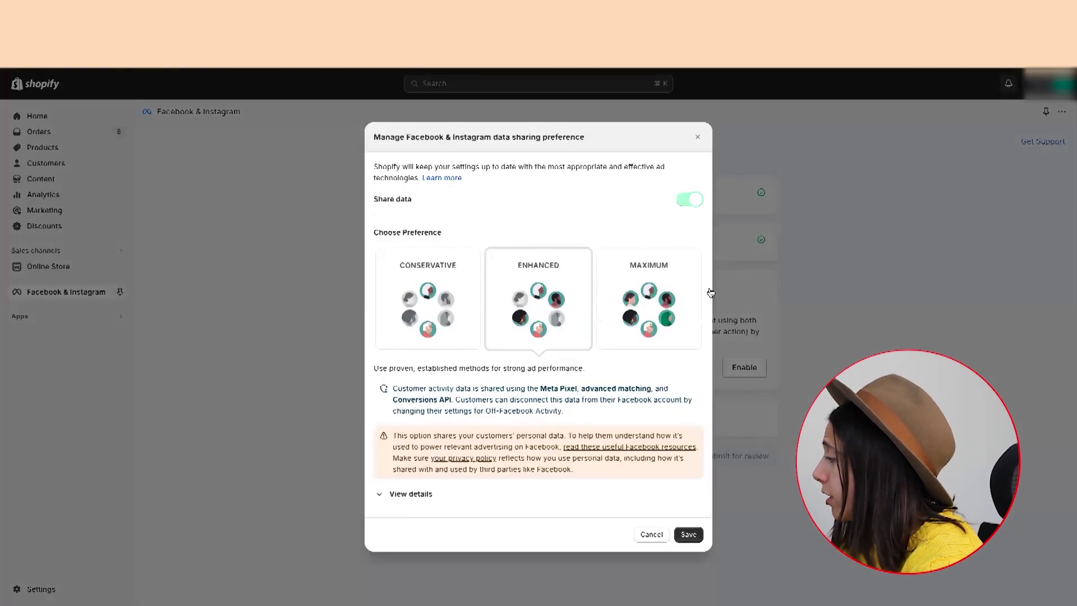
{"action": "left_click", "coordinate": [661, 293]}
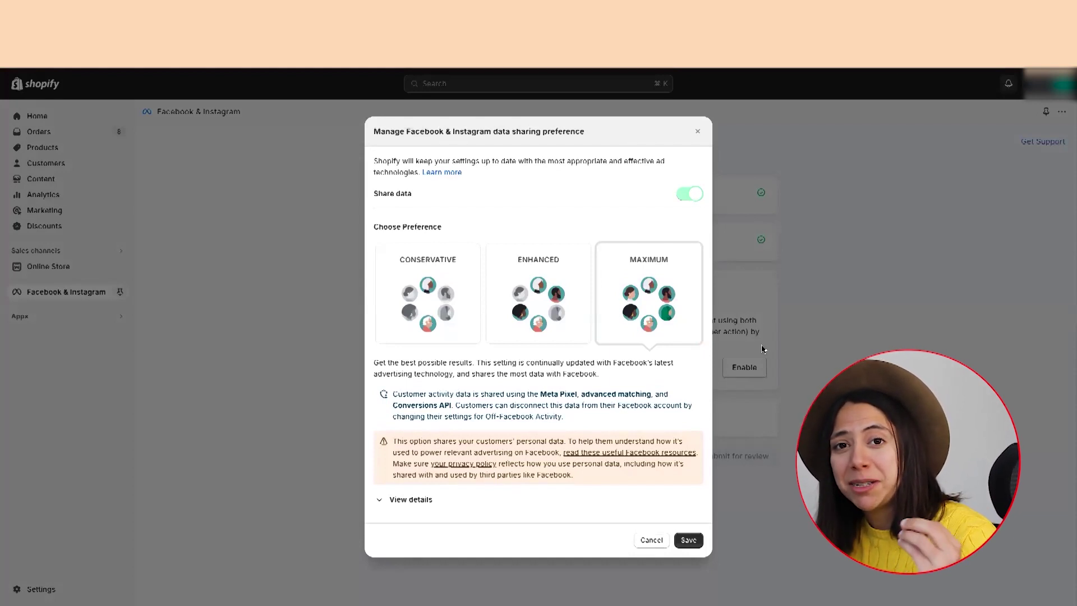
{"action": "left_click", "coordinate": [689, 542]}
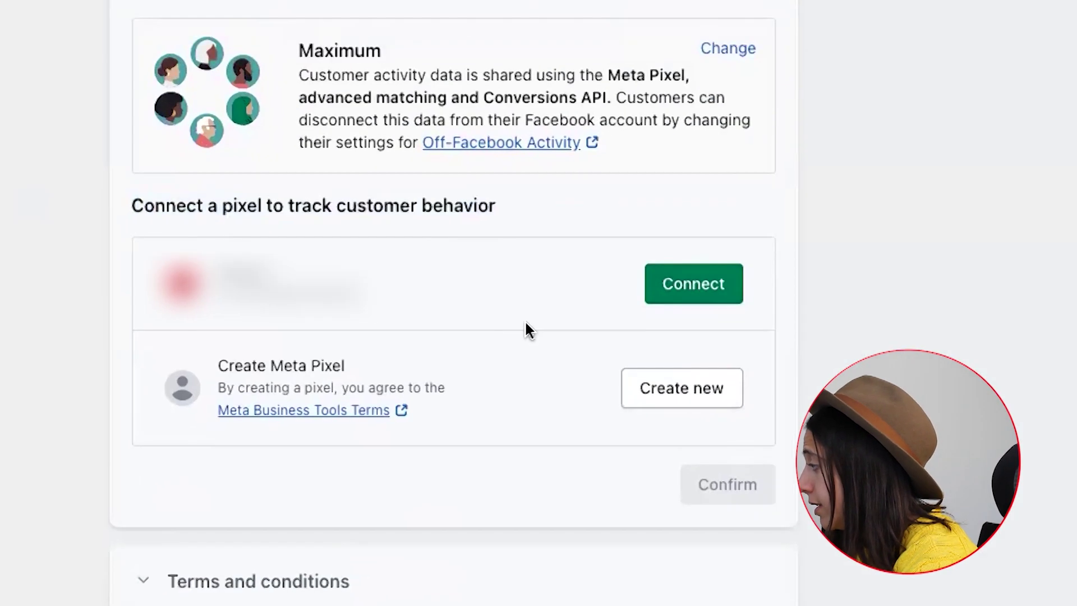
{"action": "left_click", "coordinate": [678, 303]}
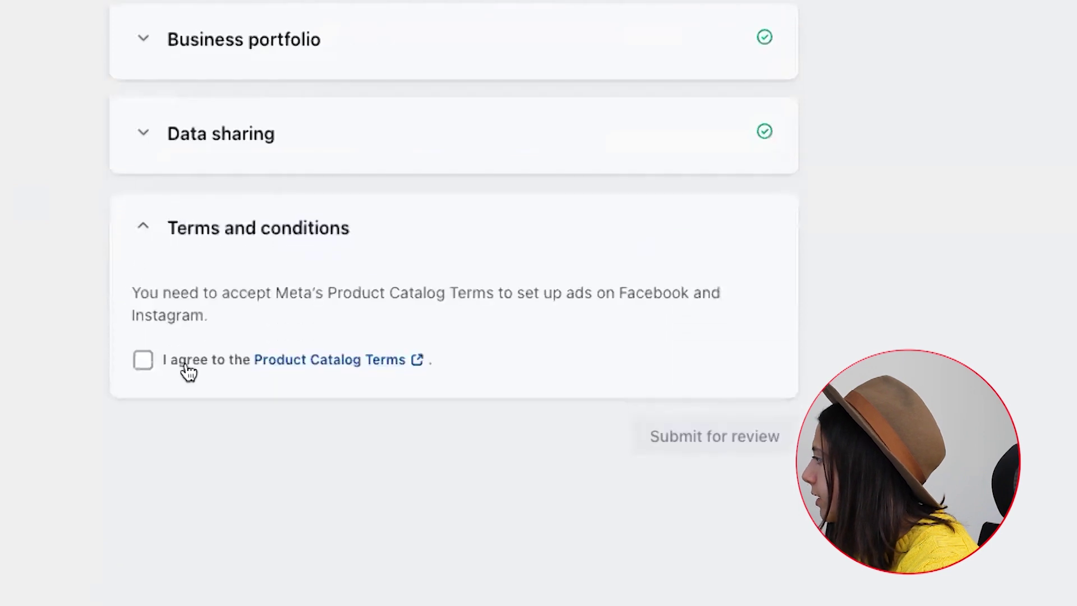
Agree to Meta's Product Catalog Terms and submit the ads setup for review.
{"action": "left_click", "coordinate": [143, 360]}
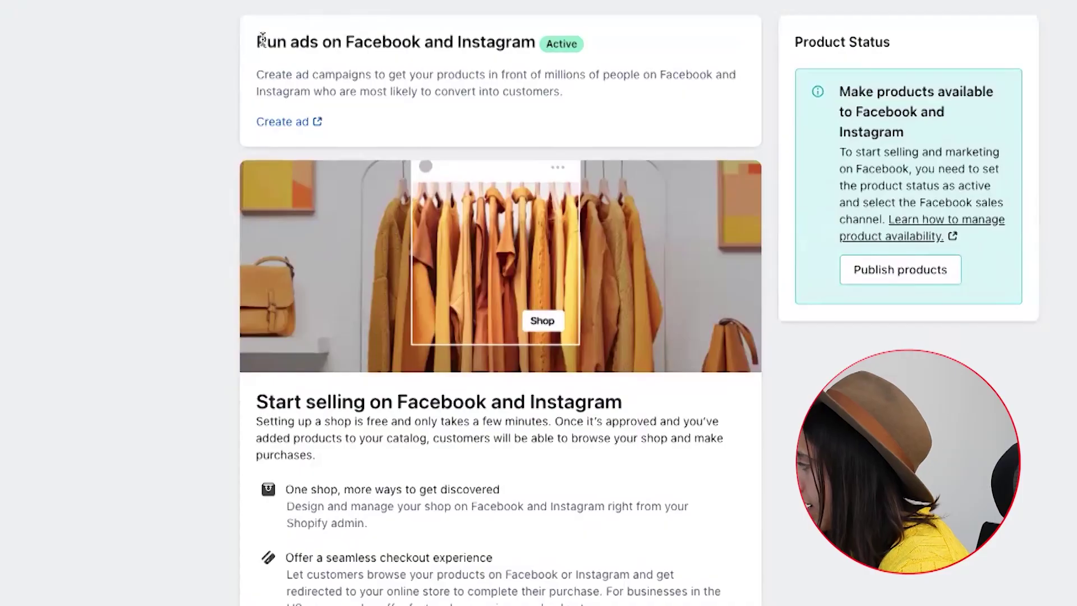
{"action": "left_click_drag", "start_coordinate": [258, 41], "coordinate": [687, 54]}
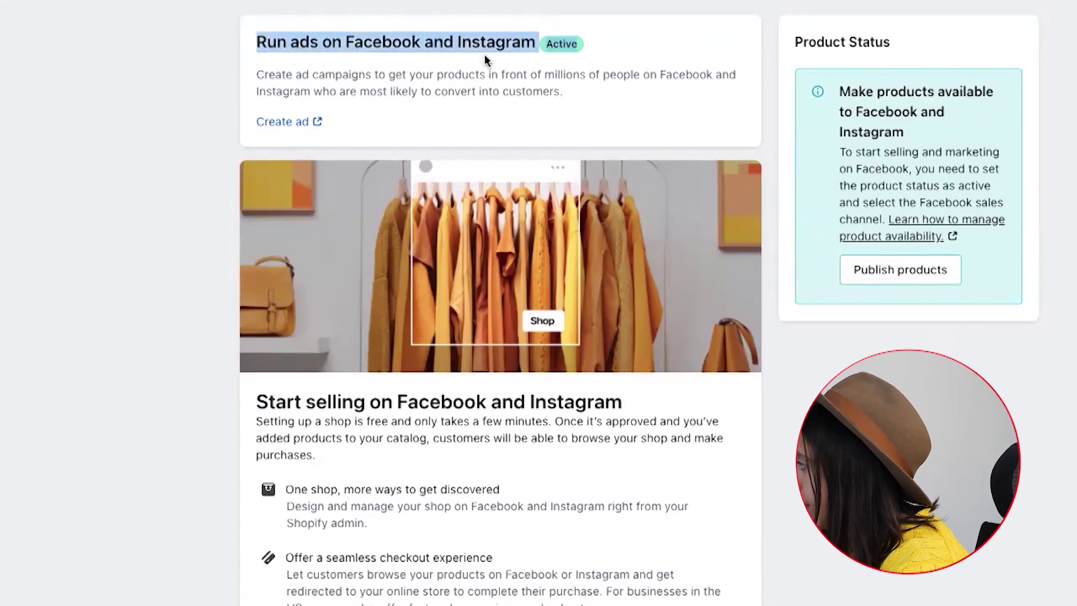
{"action": "left_click", "coordinate": [621, 40]}
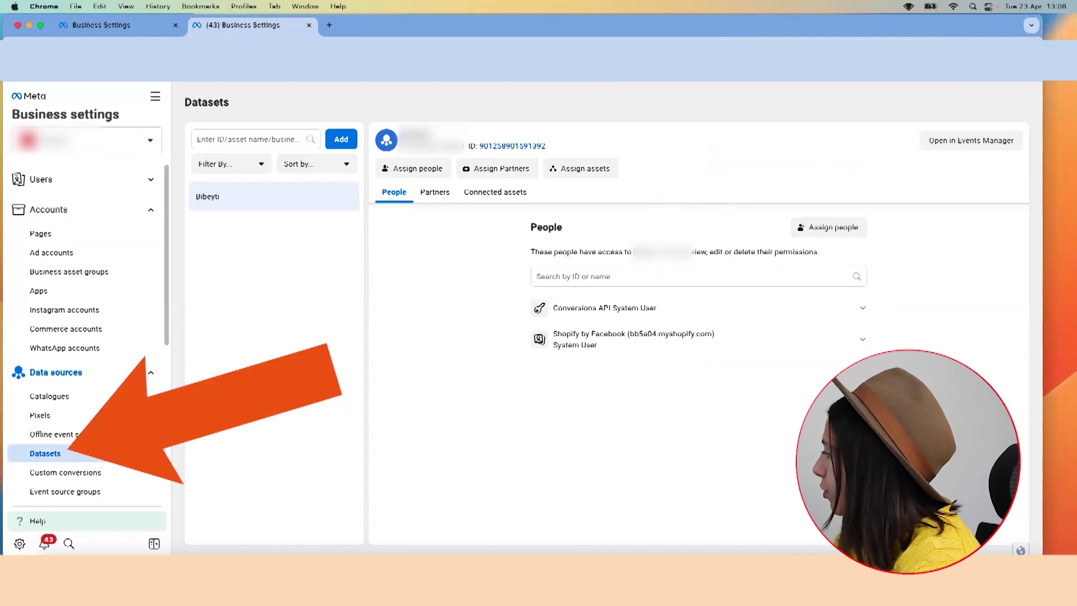
Switch to Meta Business settings and open the connected portfolio's dataset in Events Manager.
{"action": "left_click", "coordinate": [982, 145]}
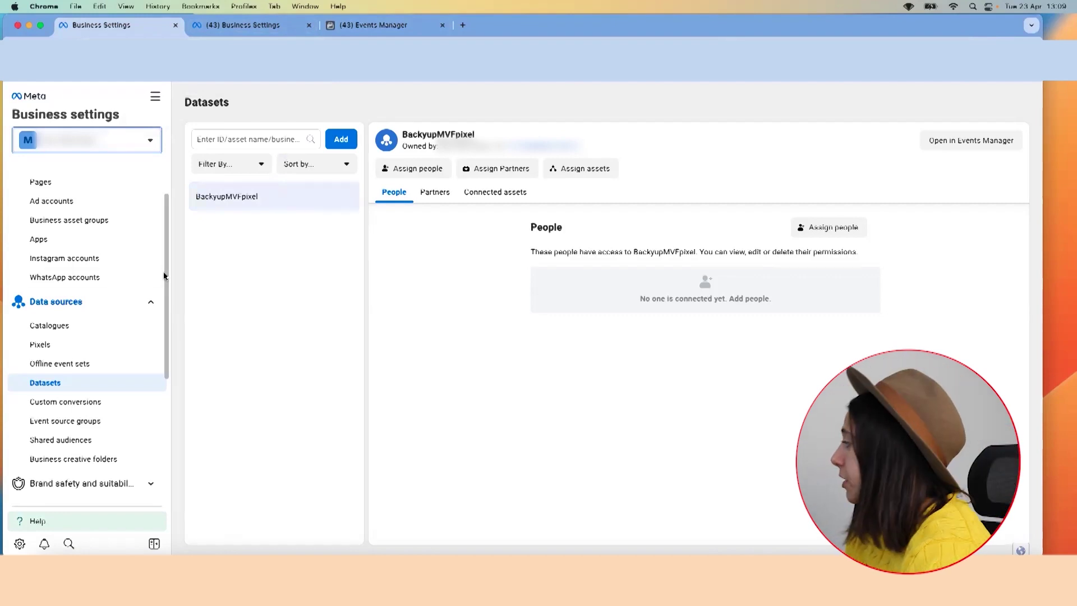
Add mval.com as a new domain under Brand safety and suitability in the business portfolio.
{"action": "scroll", "coordinate": [79, 432], "scroll_direction": "down", "scroll_amount": 2}
{"action": "scroll", "coordinate": [79, 432], "scroll_direction": "down", "scroll_amount": 2}
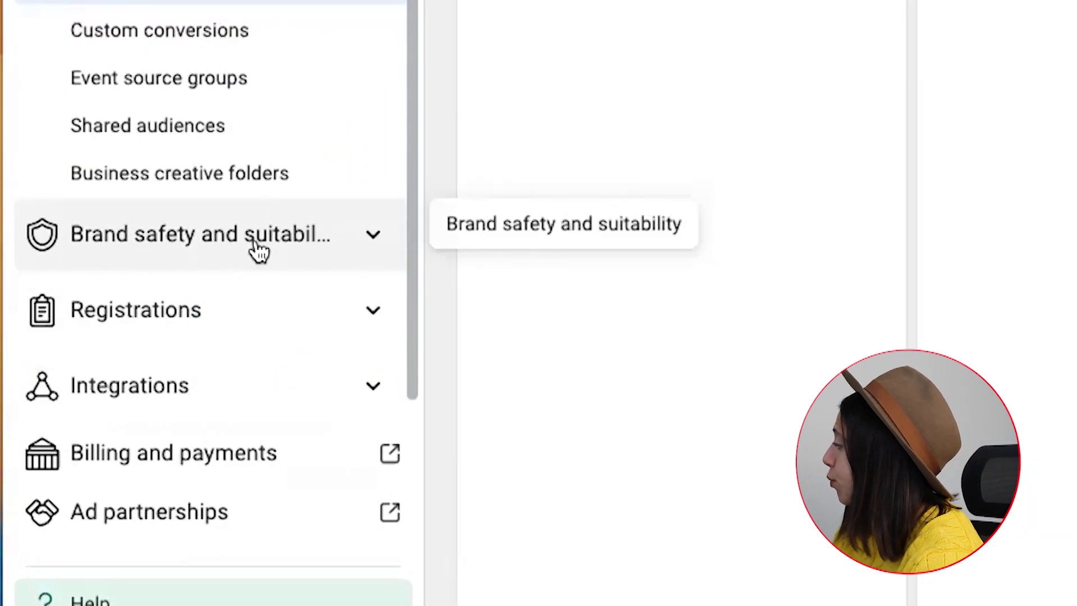
{"action": "left_click", "coordinate": [260, 252]}
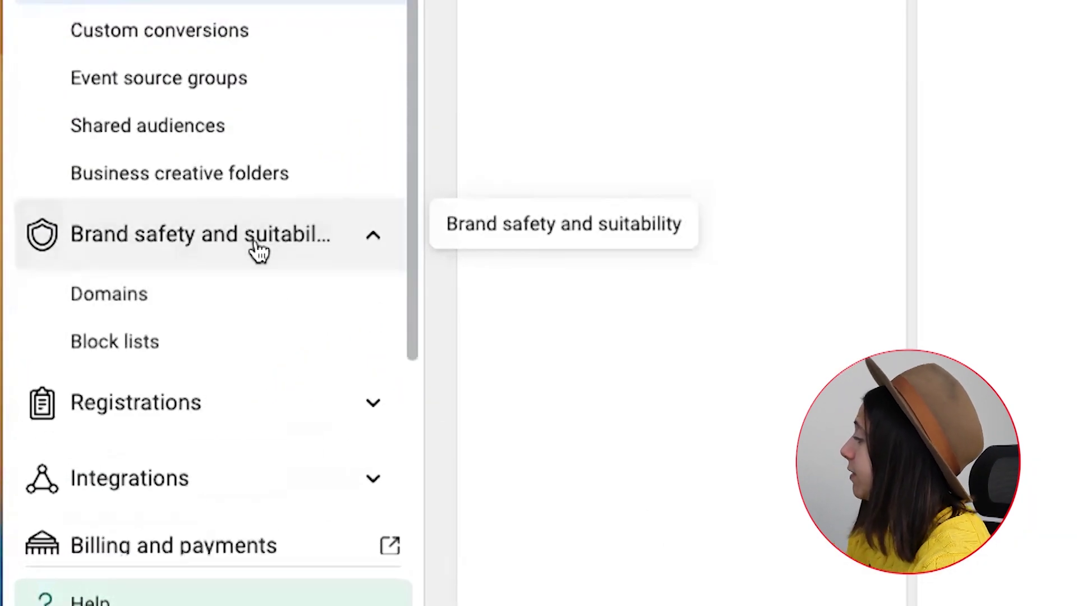
{"action": "left_click", "coordinate": [164, 309]}
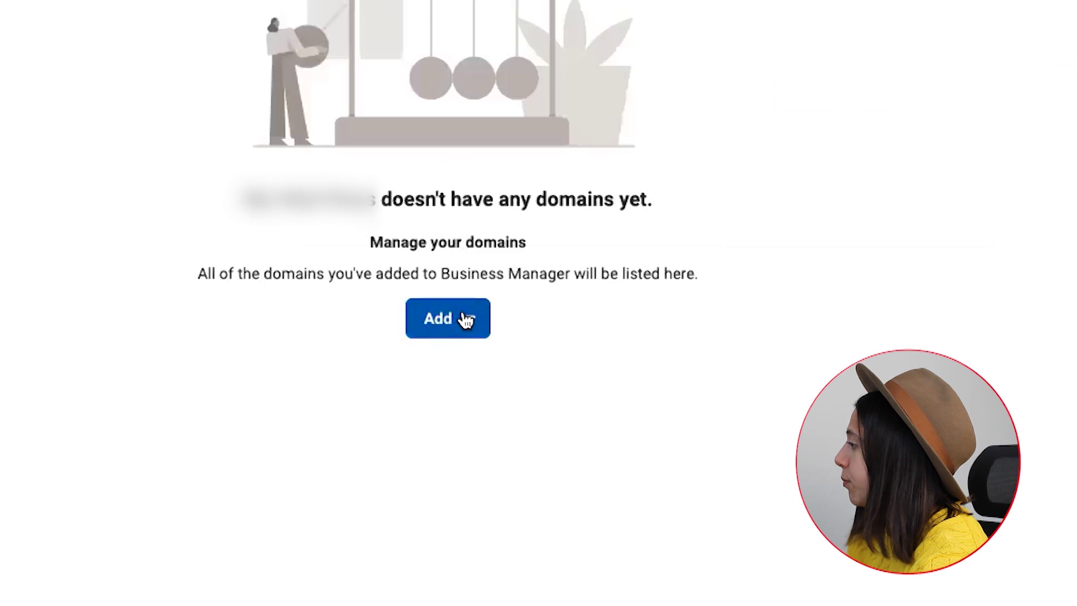
{"action": "left_click", "coordinate": [464, 317]}
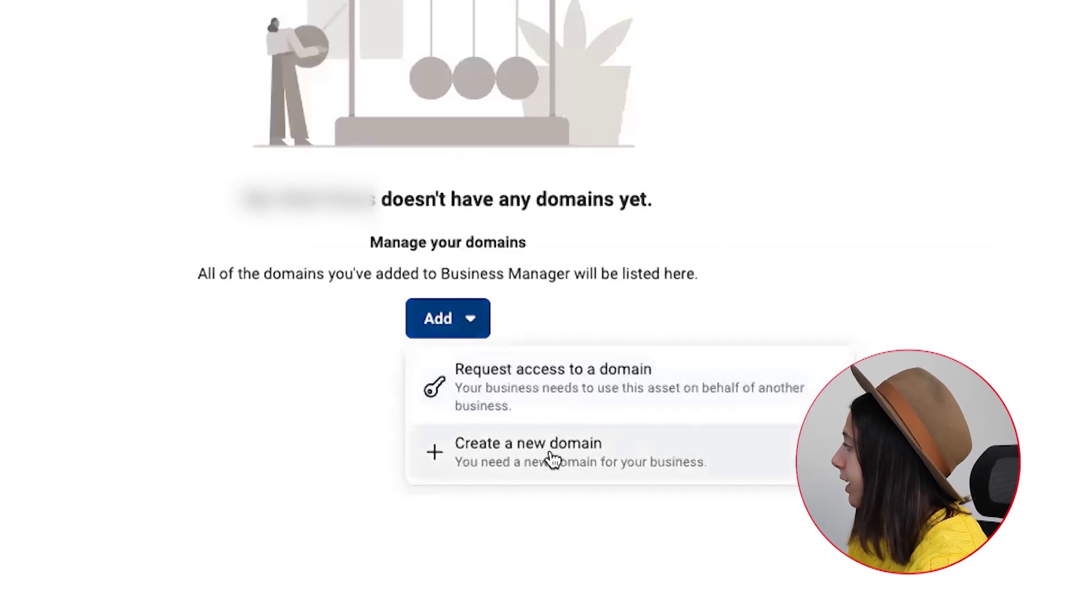
{"action": "left_click", "coordinate": [556, 463]}
{"action": "type", "text": "mval.com"}
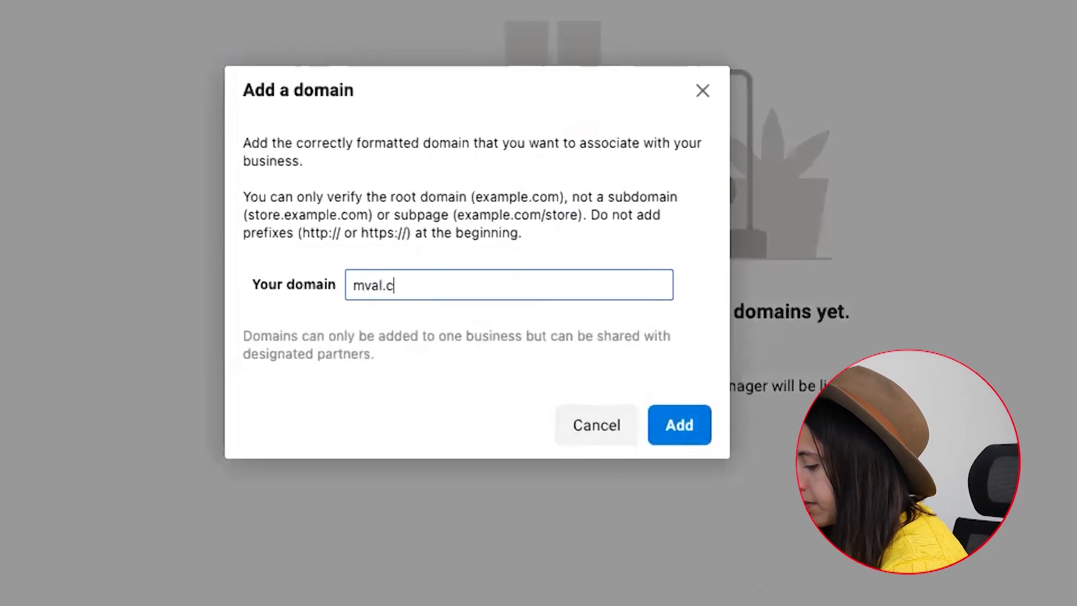
{"action": "left_click", "coordinate": [680, 424]}
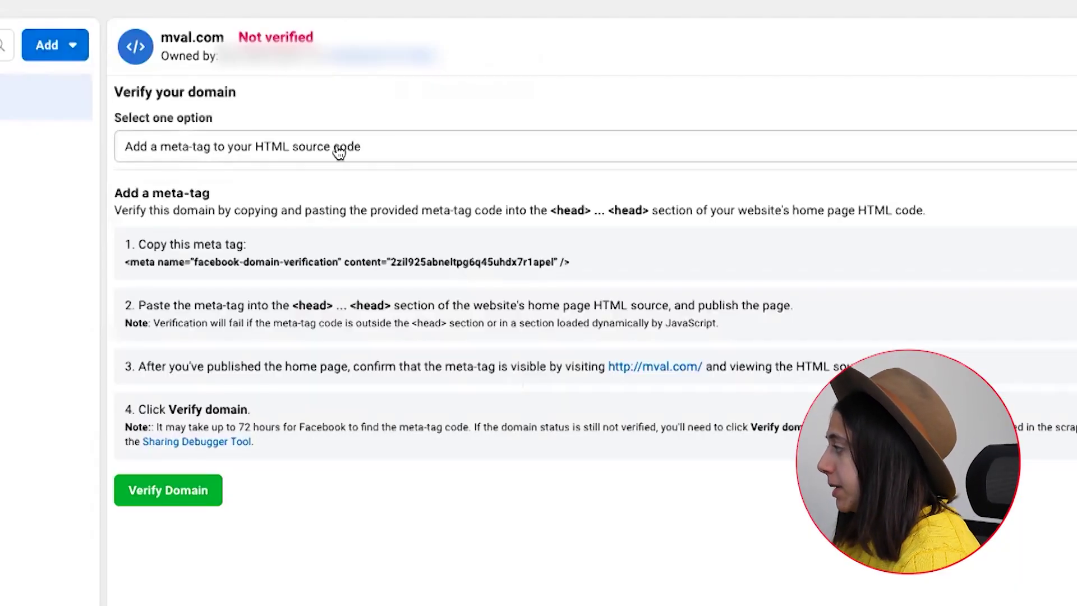
Choose the DNS TXT record method for verifying mval.com and copy the provided verification record.
{"action": "left_click", "coordinate": [465, 166]}
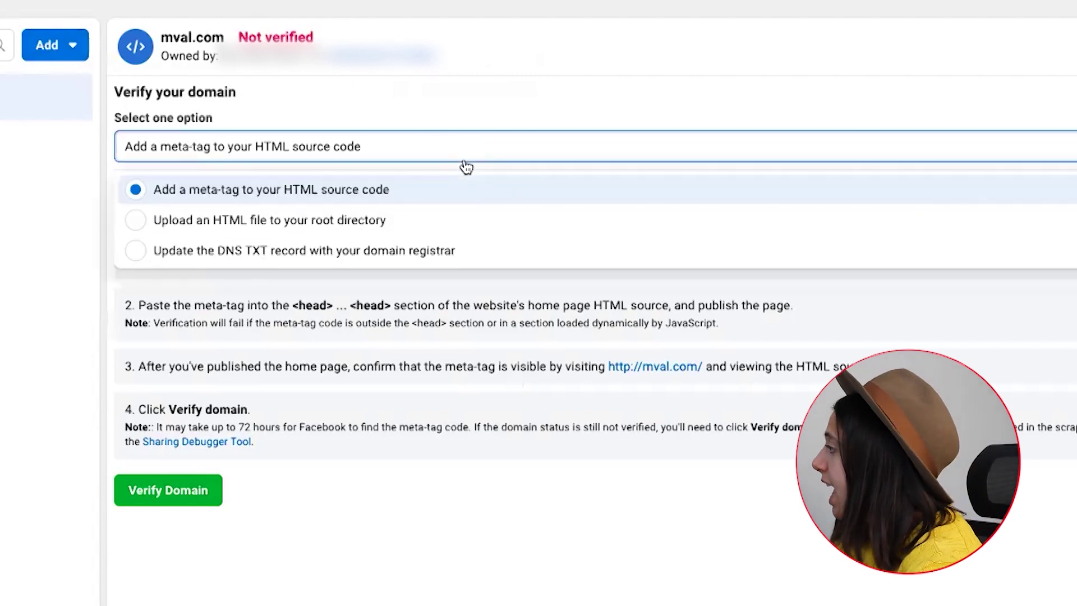
{"action": "left_click", "coordinate": [278, 254]}
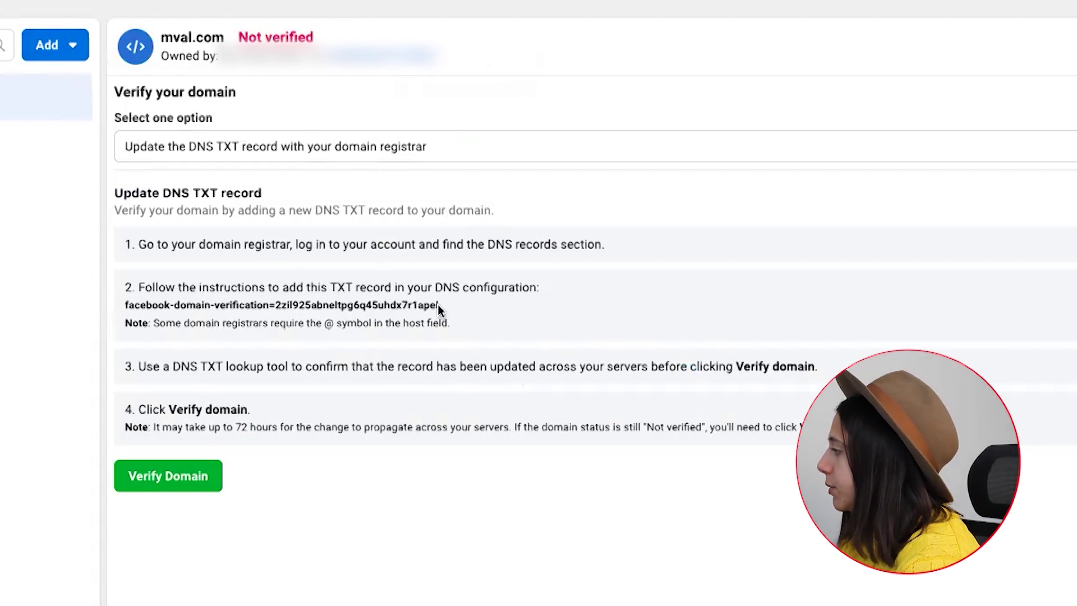
{"action": "left_click", "coordinate": [422, 310]}
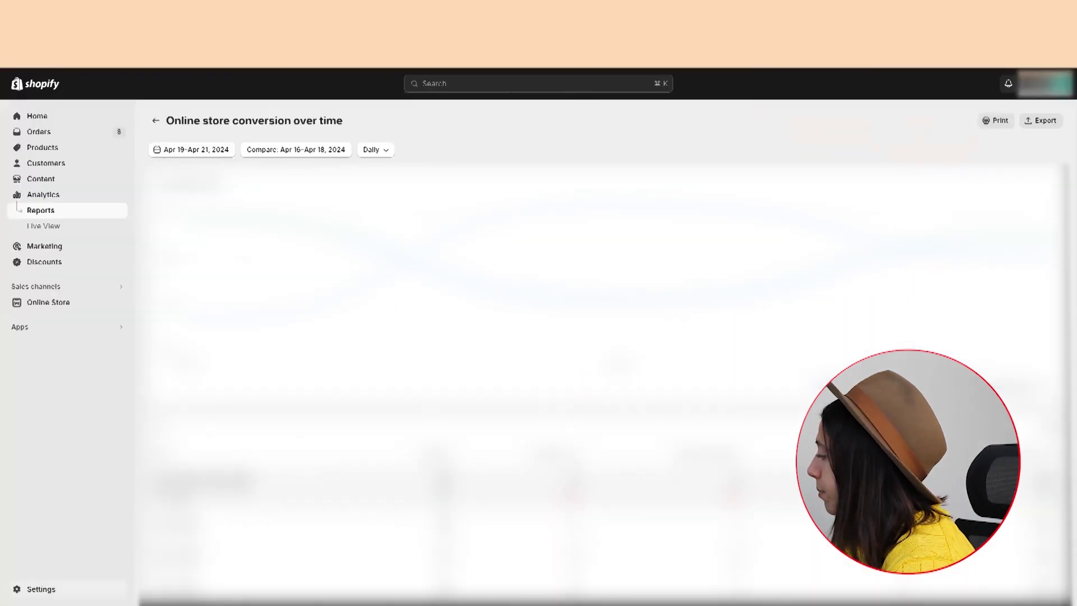
Switch to Shopify and open the DNS settings of the store's primary domain.
{"action": "left_click", "coordinate": [41, 589]}
{"action": "left_click", "coordinate": [337, 297]}
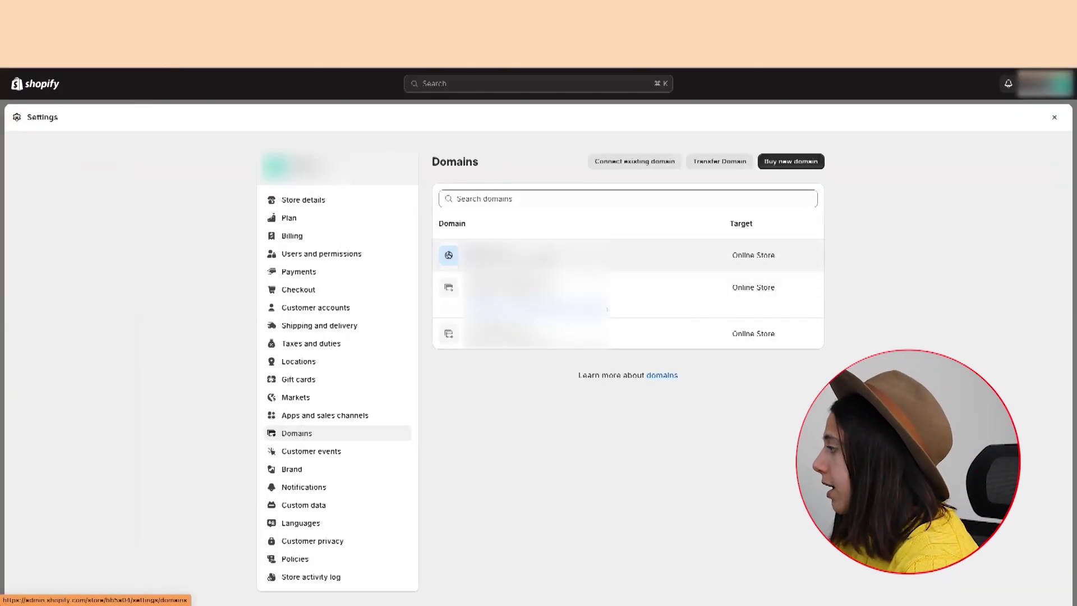
{"action": "left_click", "coordinate": [547, 251]}
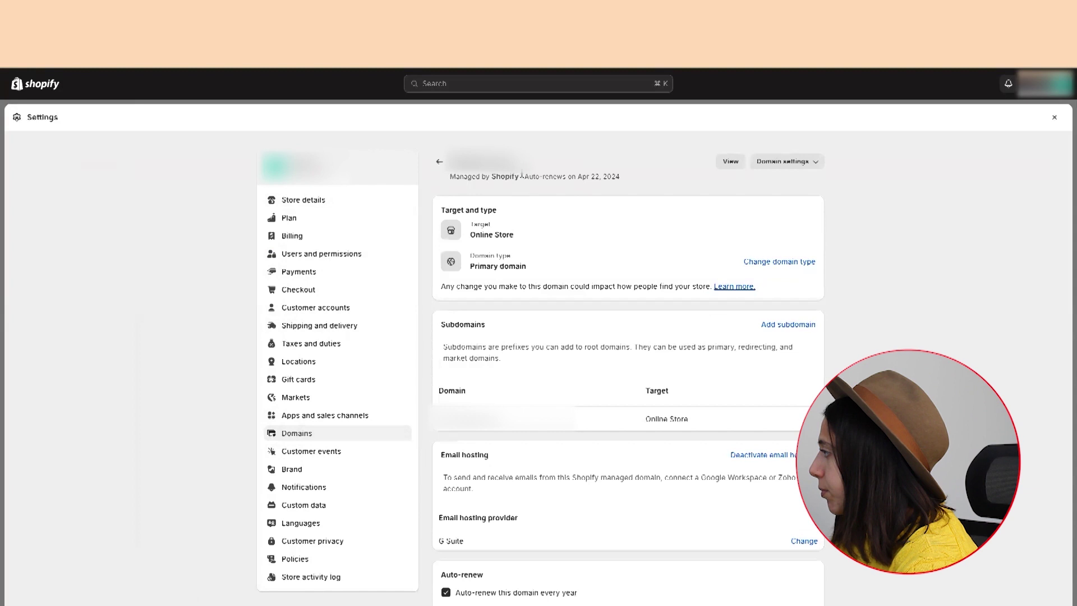
{"action": "left_click", "coordinate": [785, 162]}
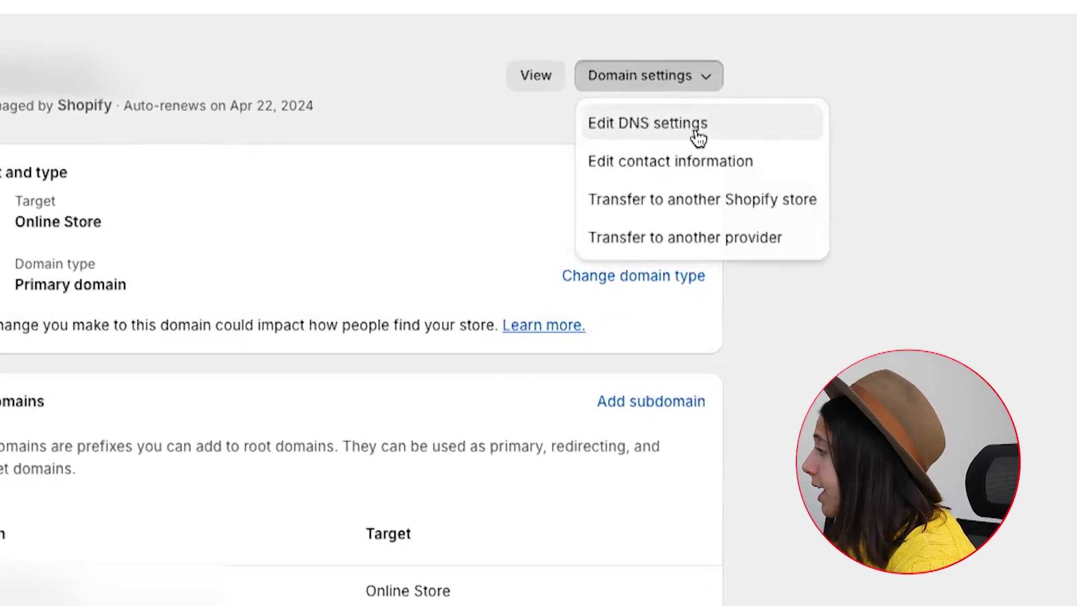
{"action": "left_click", "coordinate": [698, 134]}
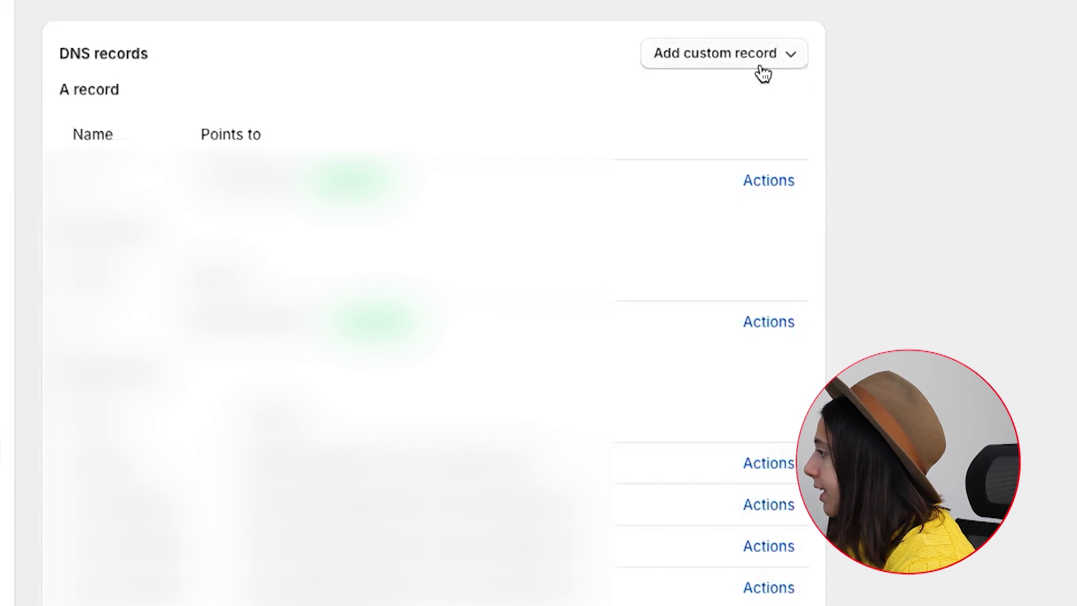
Add a custom TXT record named @ and paste Meta's domain verification code as its TXT value.
{"action": "left_click", "coordinate": [789, 62]}
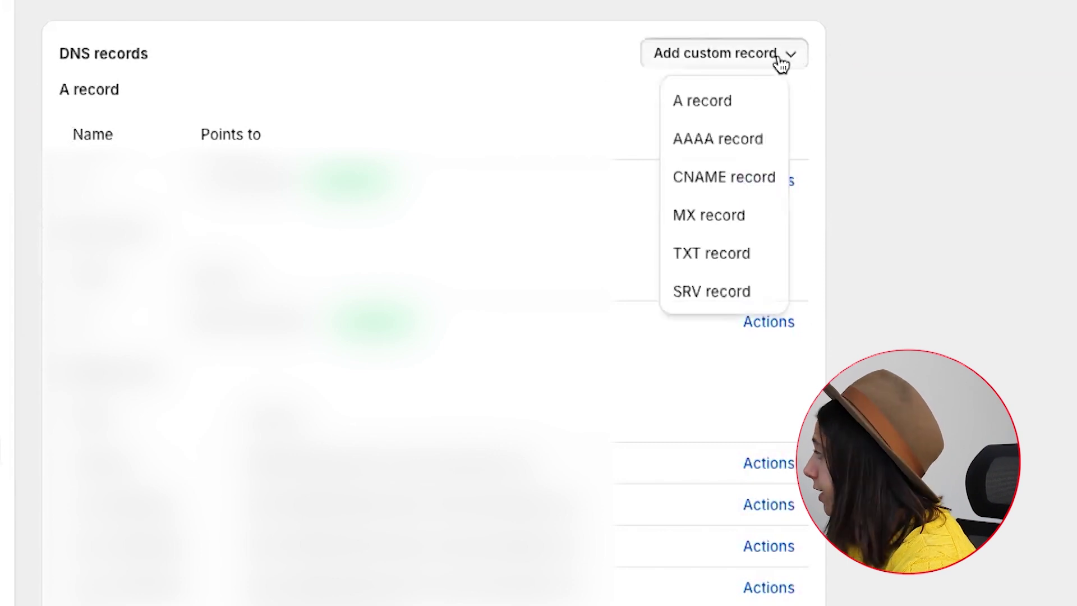
{"action": "left_click", "coordinate": [745, 259]}
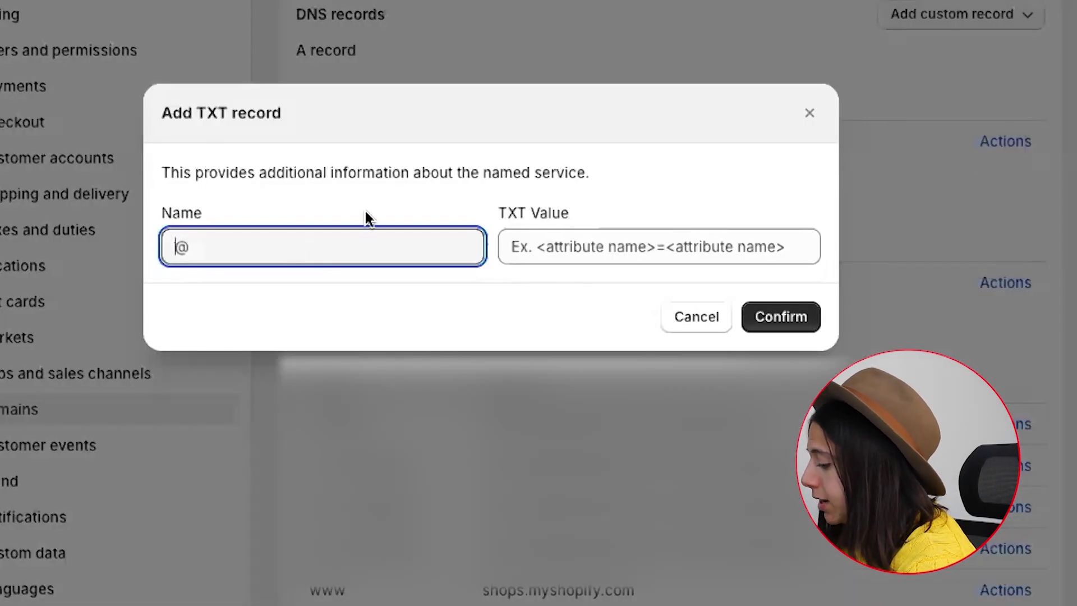
{"action": "type", "text": "@"}
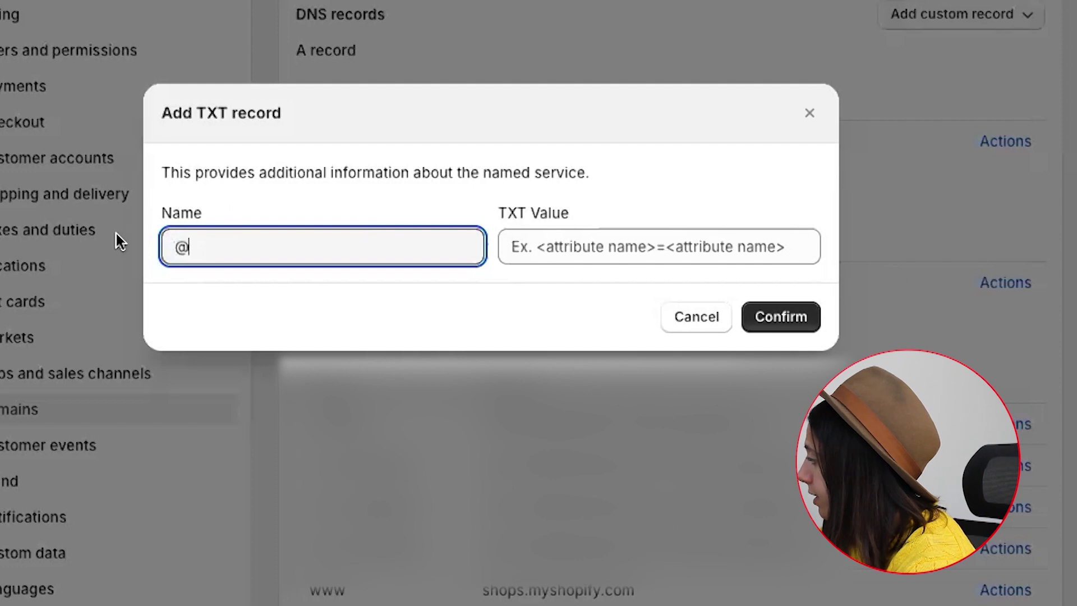
{"action": "left_click", "coordinate": [516, 246]}
{"action": "key", "text": "ctrl+v"}
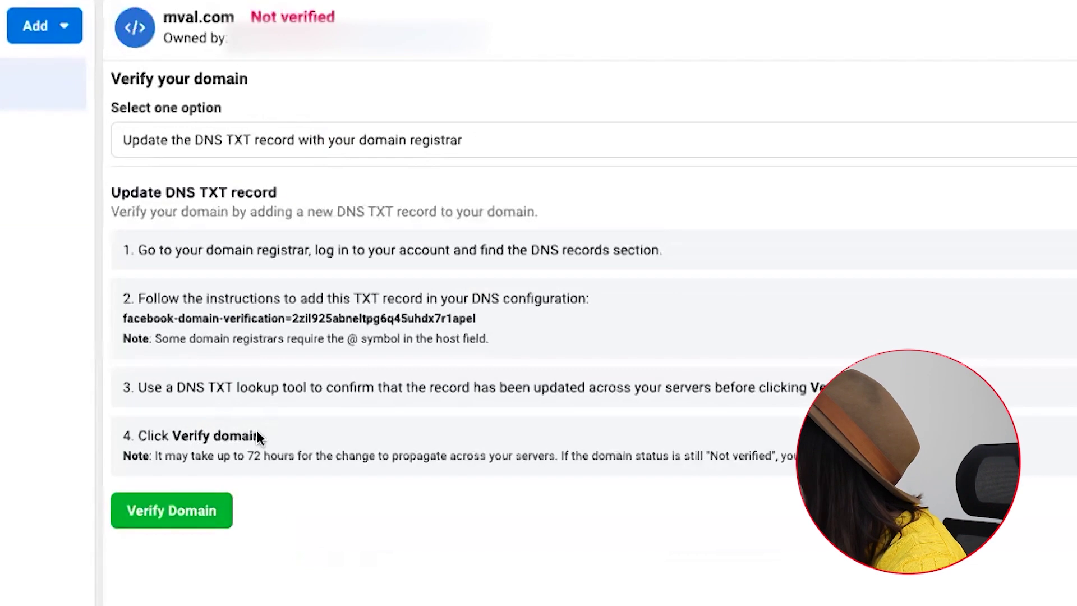
Switch back to Meta Business settings, start verification of mval.com, and view the other portfolio's domain for comparison.
{"action": "left_click", "coordinate": [212, 527]}
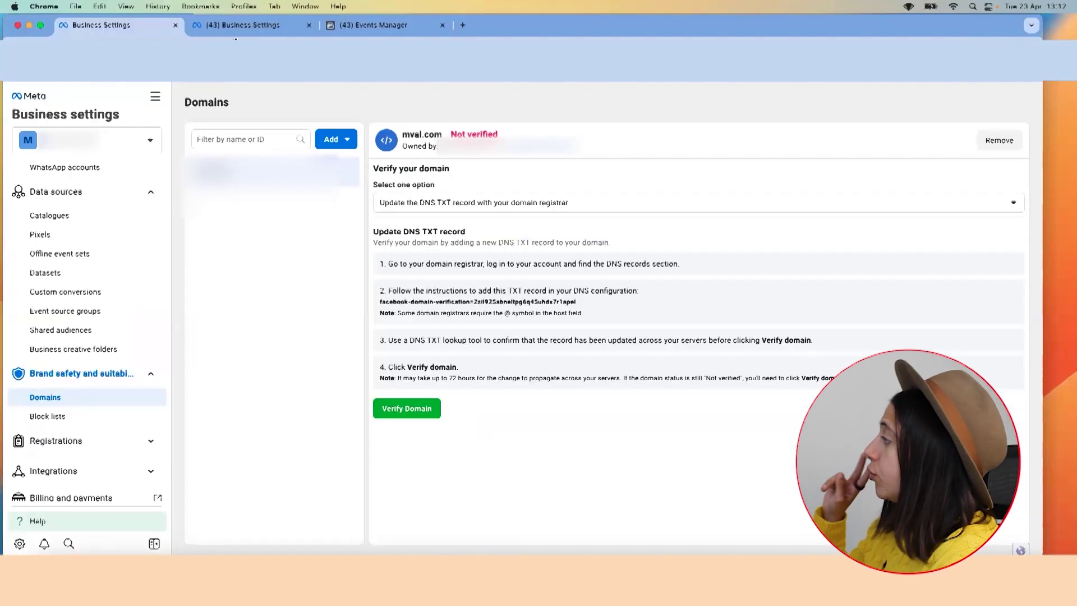
{"action": "left_click", "coordinate": [235, 32]}
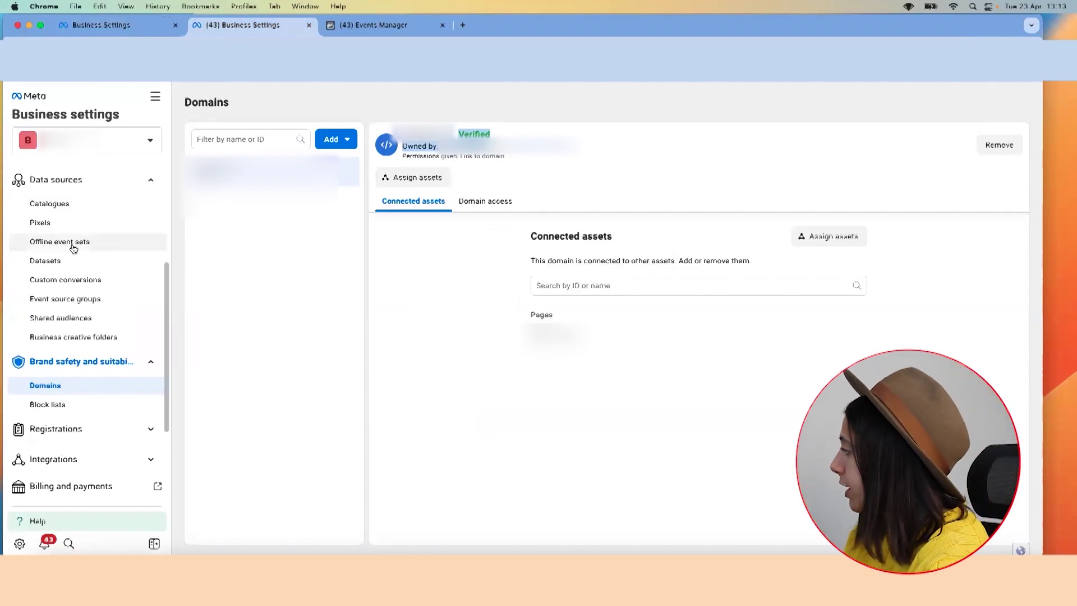
Assign the ad account MVF01 to the BackyupMVFpixel dataset as a connected asset.
{"action": "left_click", "coordinate": [44, 260]}
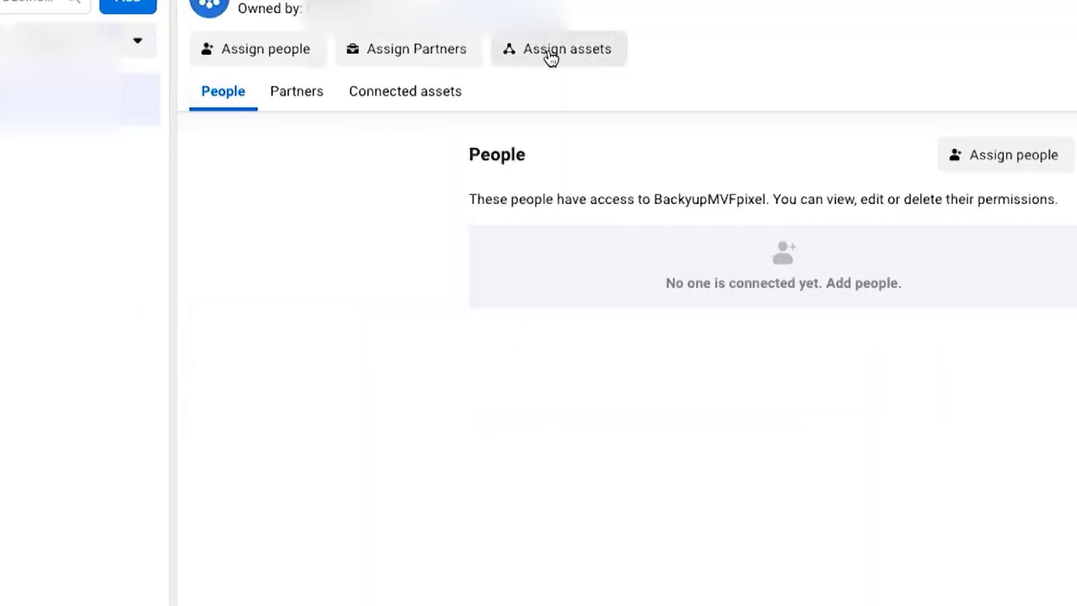
{"action": "left_click", "coordinate": [577, 170]}
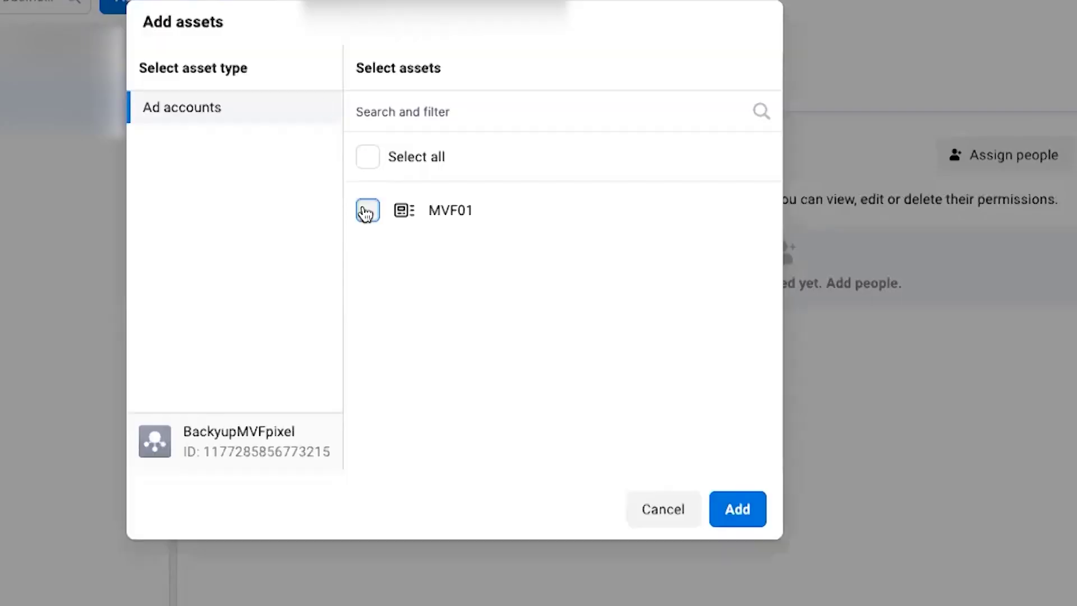
{"action": "left_click", "coordinate": [367, 210]}
{"action": "left_click", "coordinate": [752, 515]}
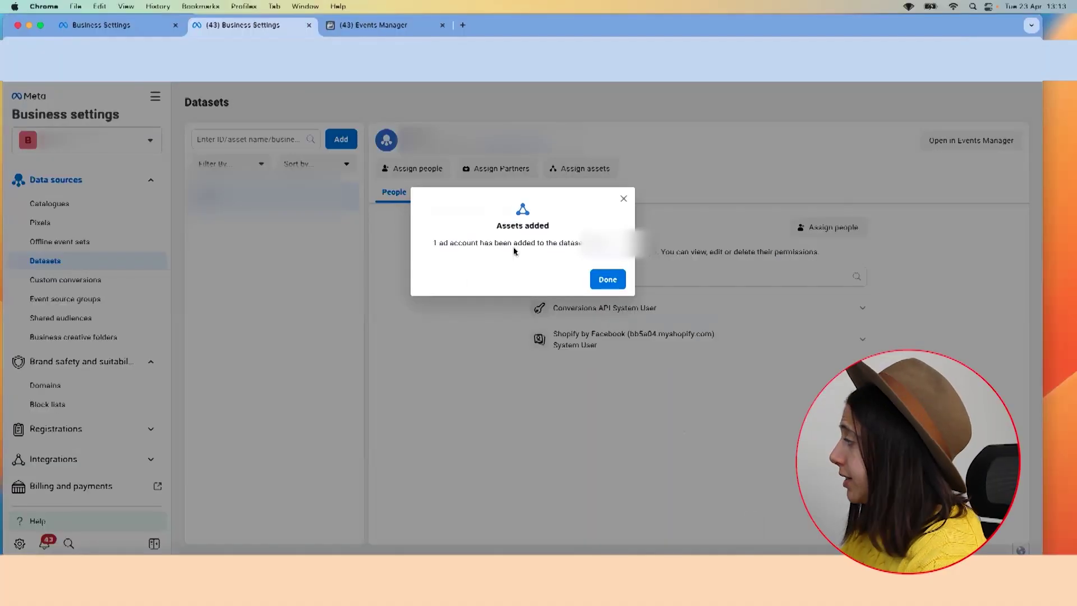
Read the assets-added confirmation and return to the datasets of the new business portfolio.
{"action": "left_click_drag", "start_coordinate": [433, 245], "coordinate": [544, 247]}
{"action": "left_click", "coordinate": [550, 247]}
{"action": "double_click", "coordinate": [574, 246]}
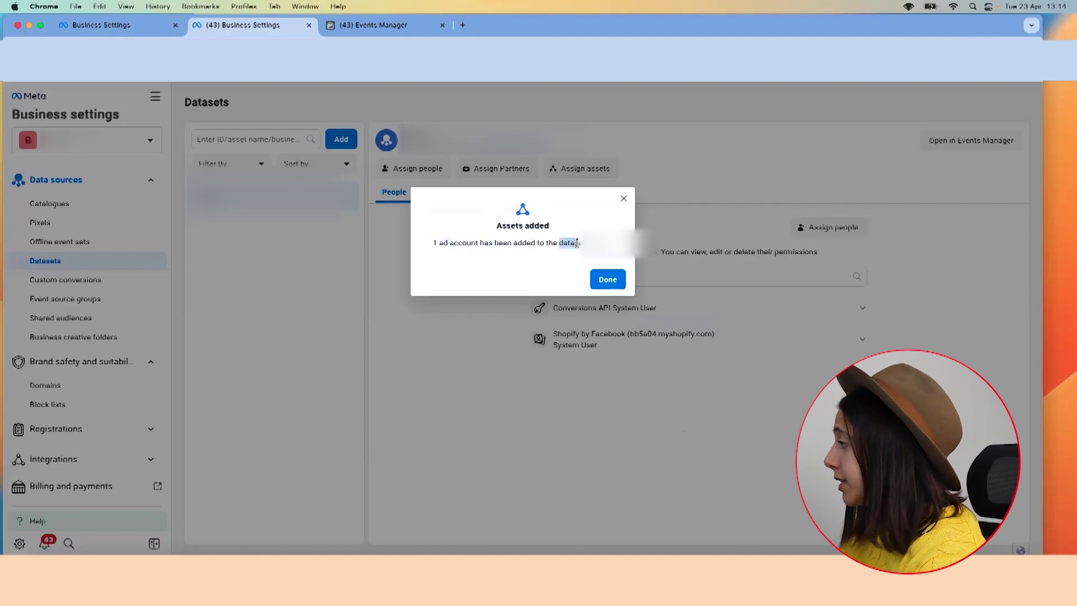
{"action": "left_click", "coordinate": [122, 26]}
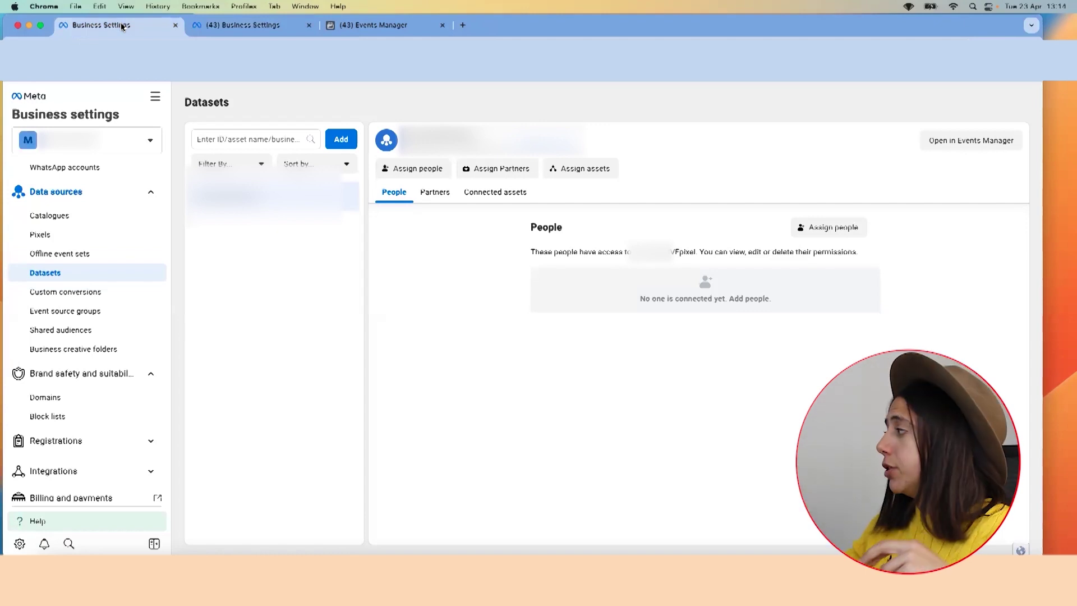
Assign the new-experience Page to the other portfolio's domain as a connected asset.
{"action": "left_click", "coordinate": [217, 26]}
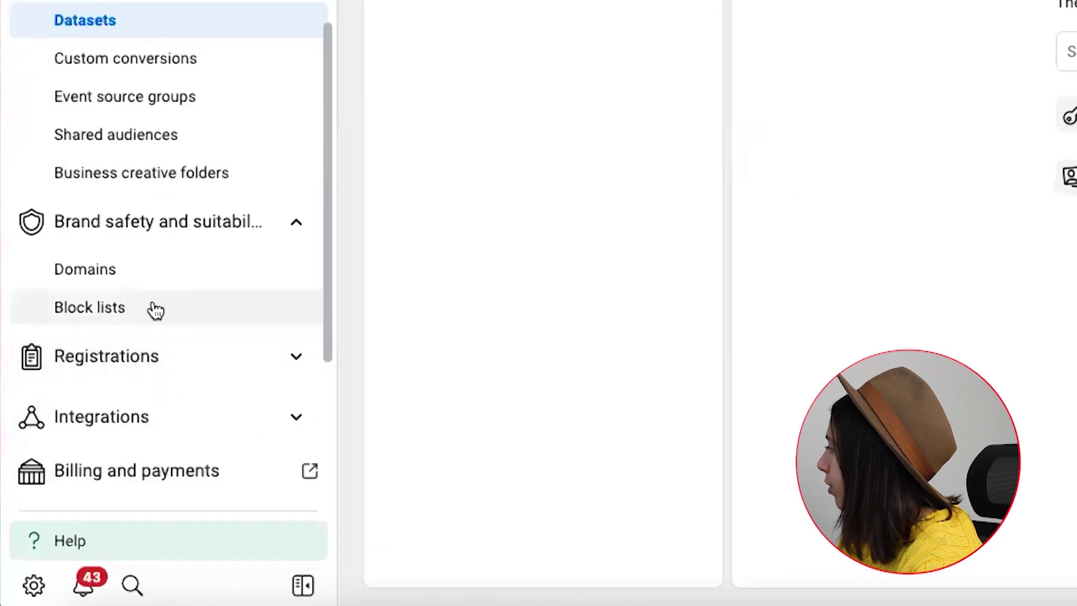
{"action": "left_click", "coordinate": [157, 231]}
{"action": "left_click", "coordinate": [128, 246]}
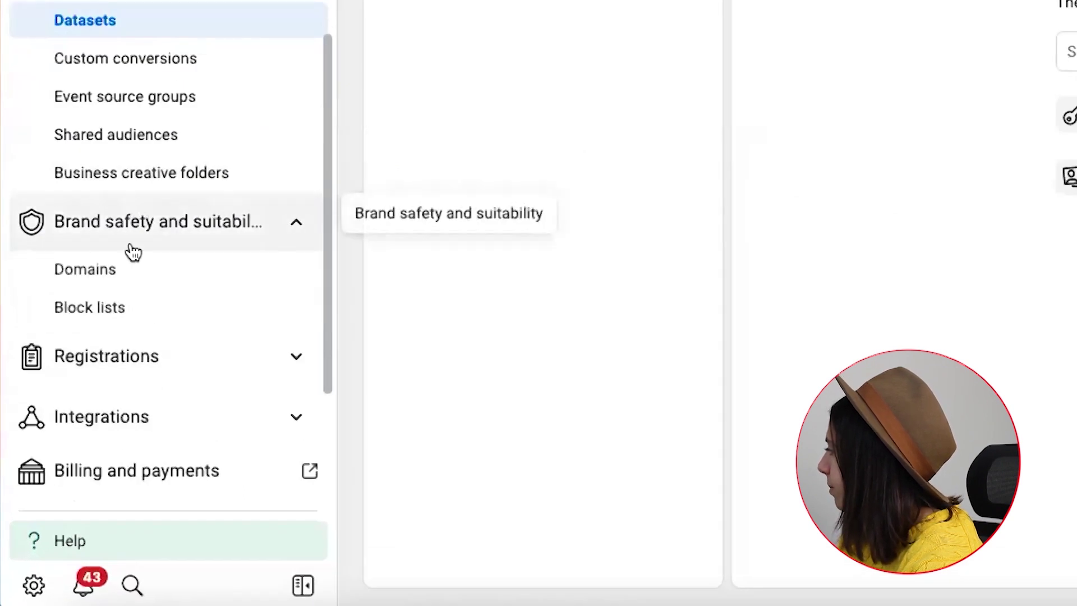
{"action": "left_click", "coordinate": [115, 287]}
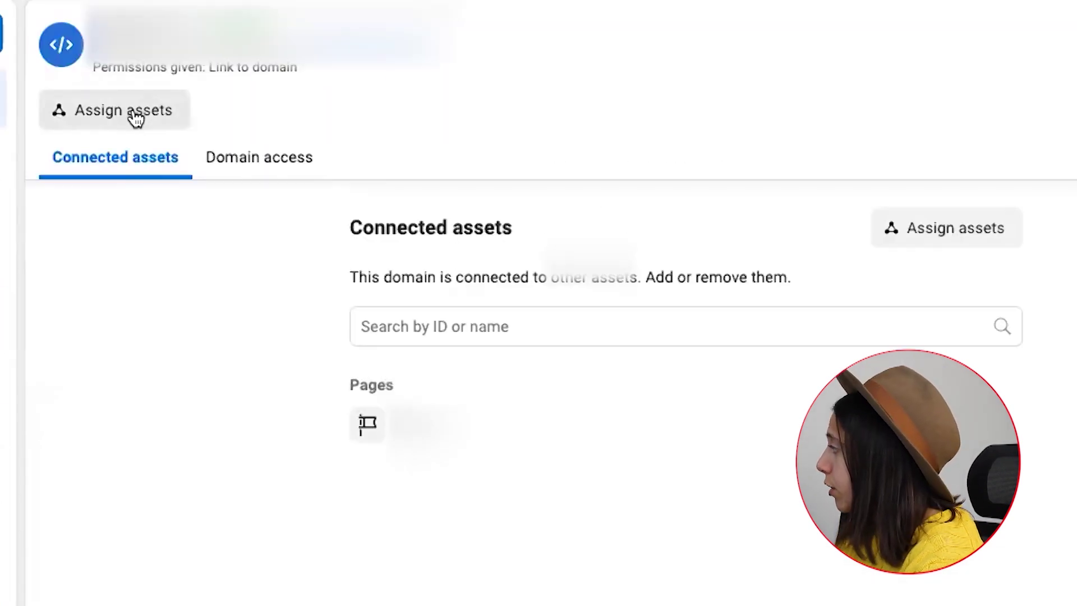
{"action": "left_click", "coordinate": [147, 133]}
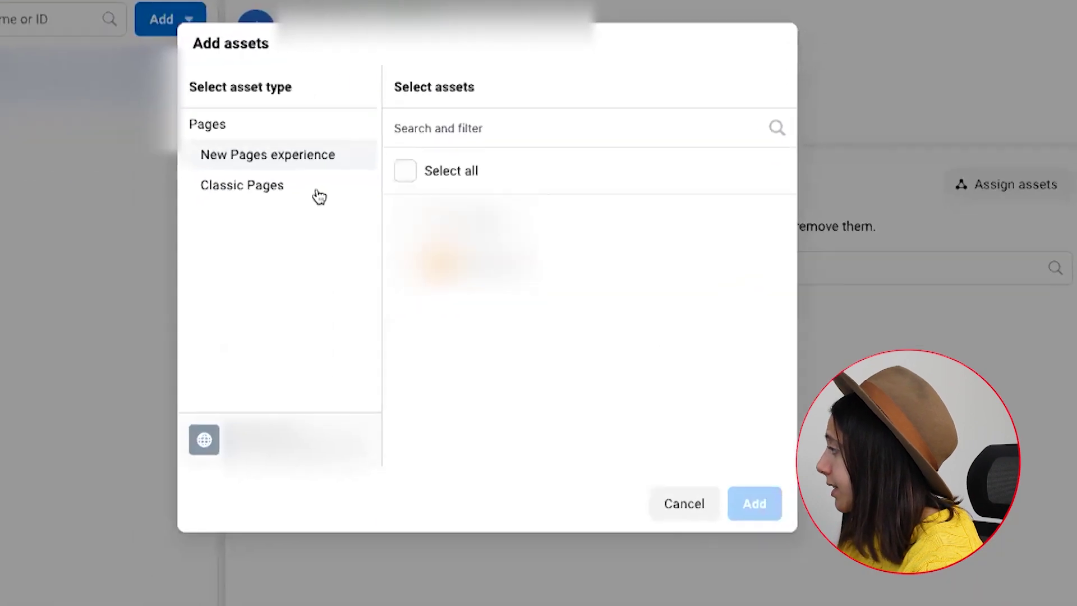
{"action": "left_click", "coordinate": [406, 219]}
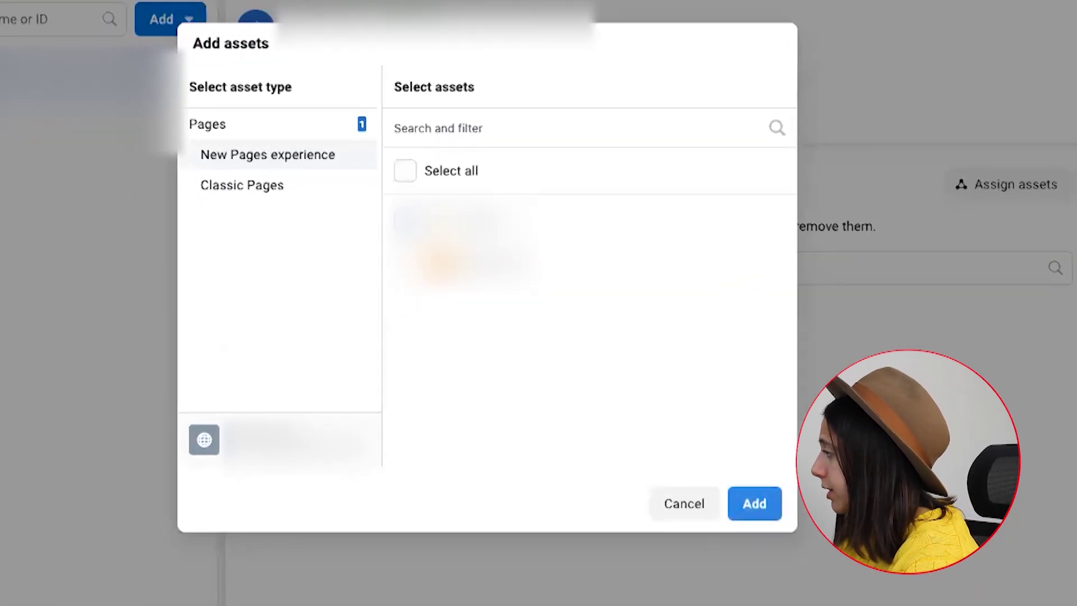
{"action": "left_click", "coordinate": [748, 513]}
{"action": "left_click", "coordinate": [638, 260]}
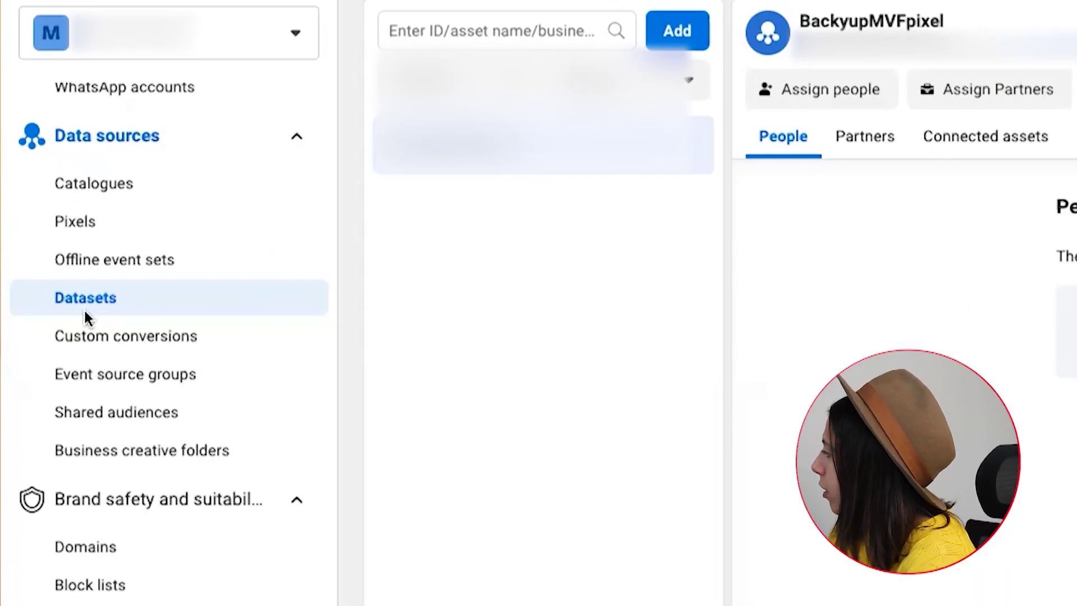
Open the new portfolio's ad account in Ads Manager and close the other Business Settings and Events Manager pages.
{"action": "scroll", "coordinate": [129, 309], "scroll_direction": "up", "scroll_amount": 3}
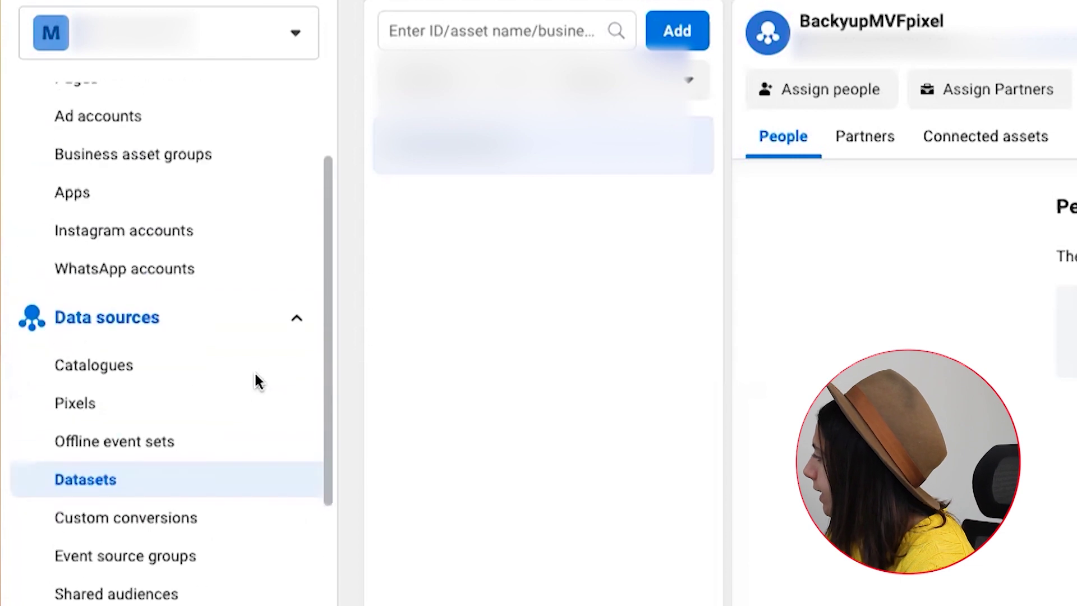
{"action": "left_click", "coordinate": [163, 112]}
{"action": "left_click", "coordinate": [841, 97]}
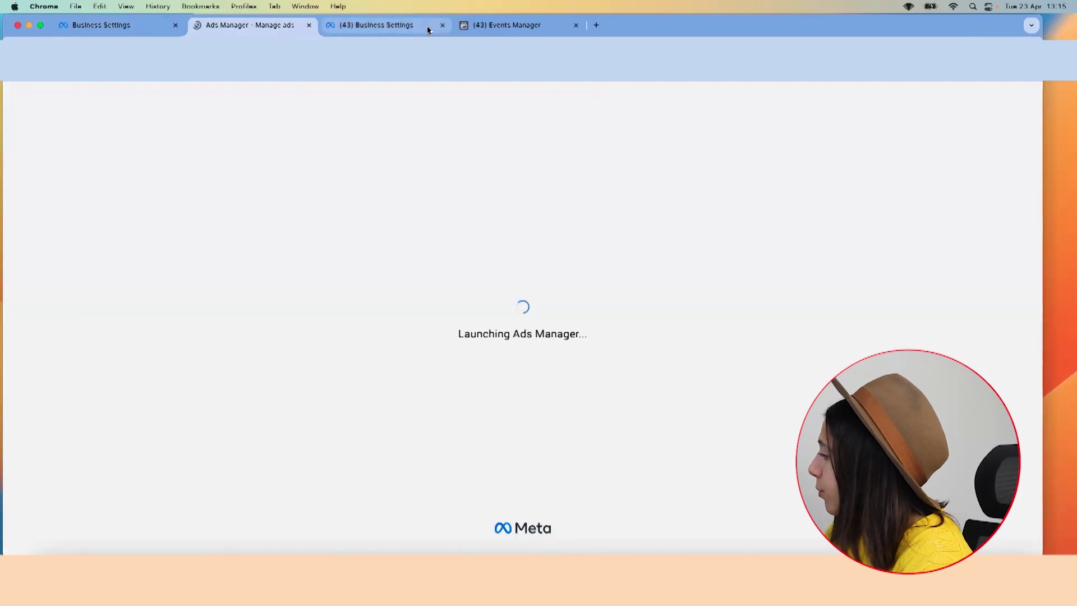
{"action": "left_click", "coordinate": [442, 27]}
{"action": "left_click", "coordinate": [442, 26]}
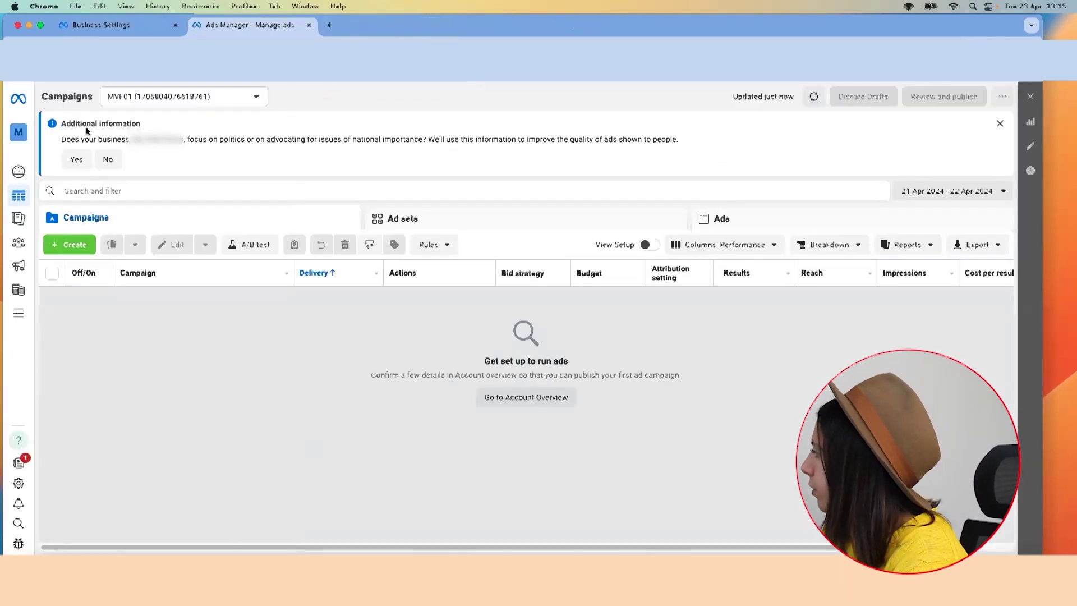
Read the additional information question and answer No to the business focusing on politics or issues of national importance.
{"action": "left_click_drag", "start_coordinate": [69, 121], "coordinate": [247, 154]}
{"action": "left_click", "coordinate": [187, 135]}
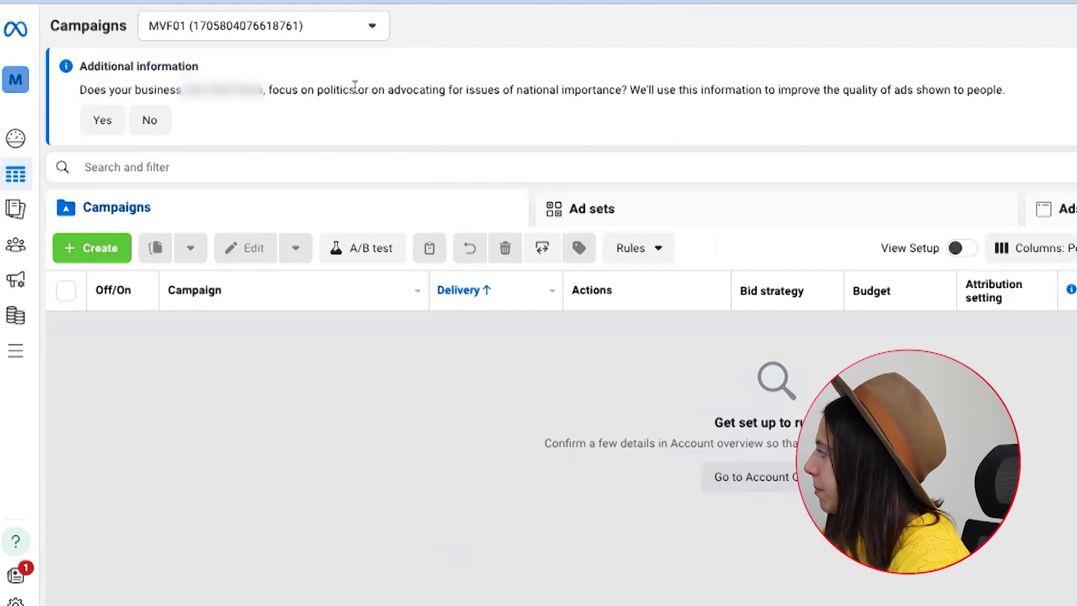
{"action": "left_click_drag", "start_coordinate": [328, 90], "coordinate": [453, 107]}
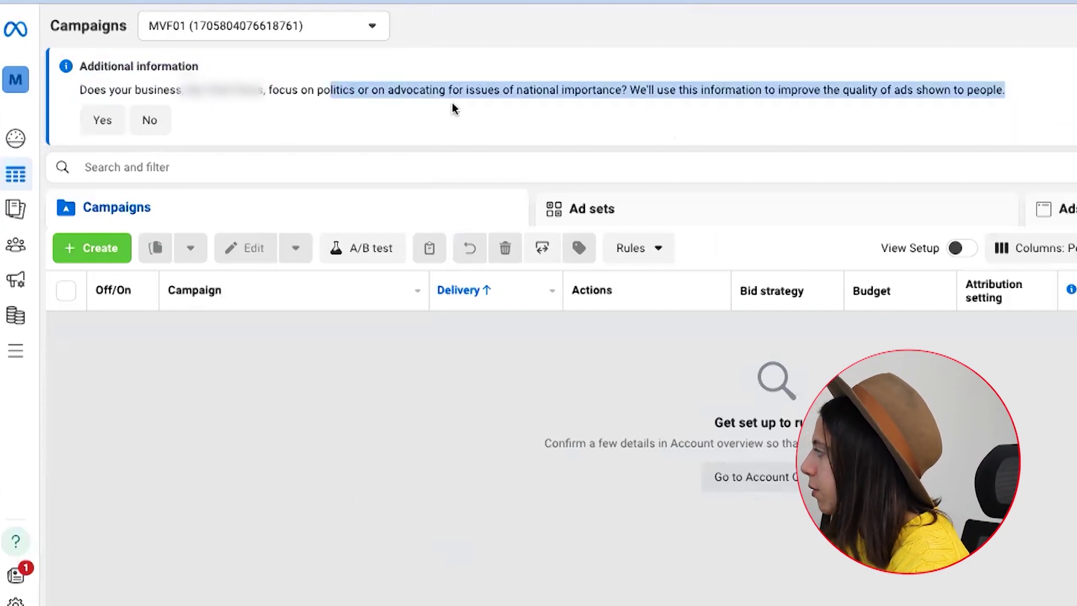
{"action": "left_click", "coordinate": [499, 95]}
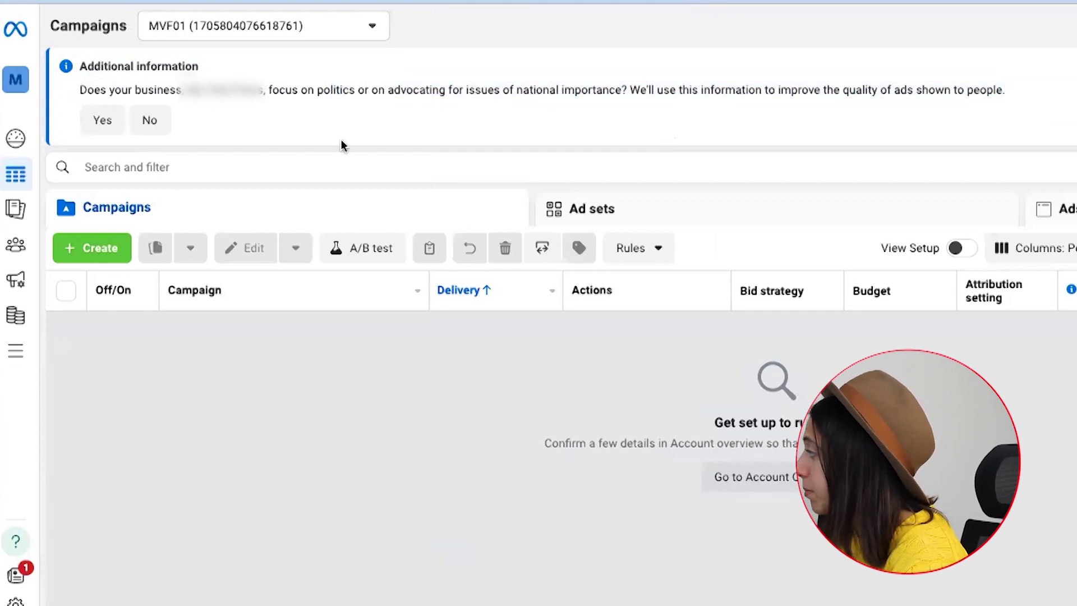
{"action": "left_click", "coordinate": [149, 120]}
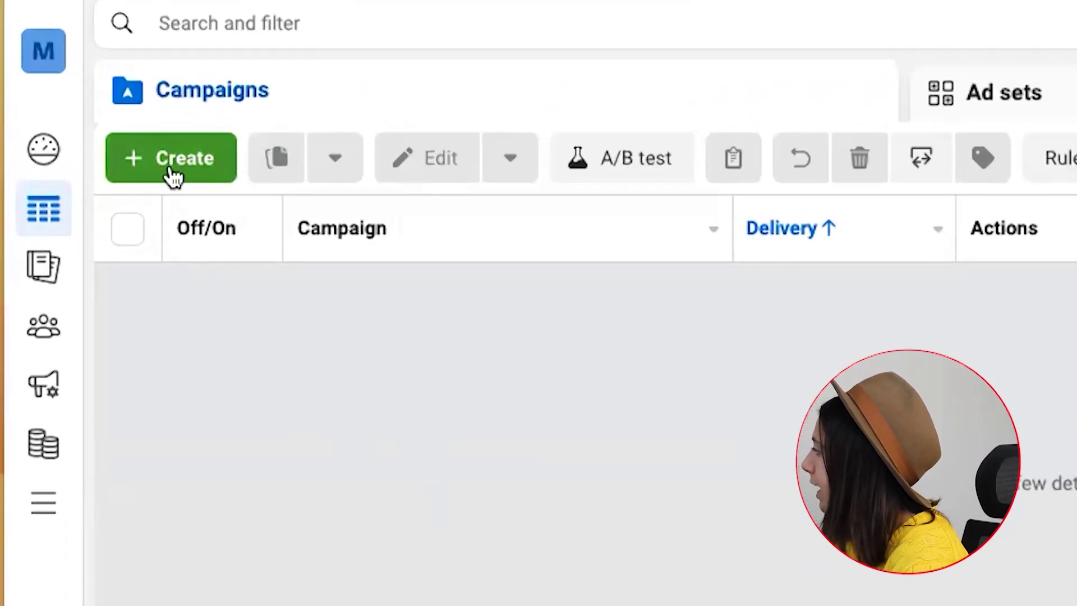
Start a new campaign, read its account info notice, and go to the account overview.
{"action": "left_click", "coordinate": [173, 167]}
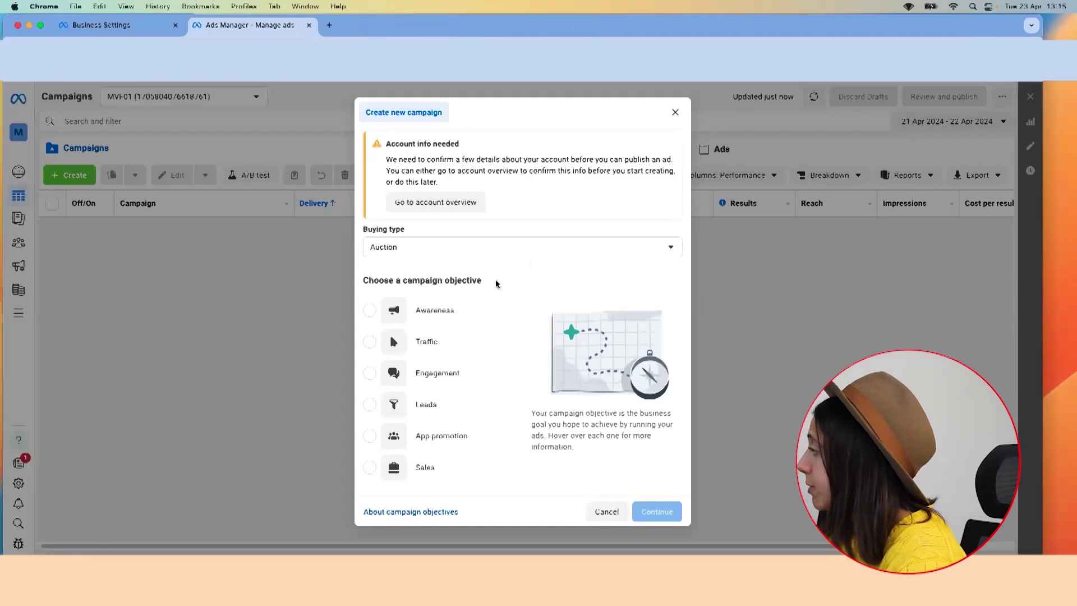
{"action": "scroll", "coordinate": [471, 376], "scroll_direction": "down", "scroll_amount": 2}
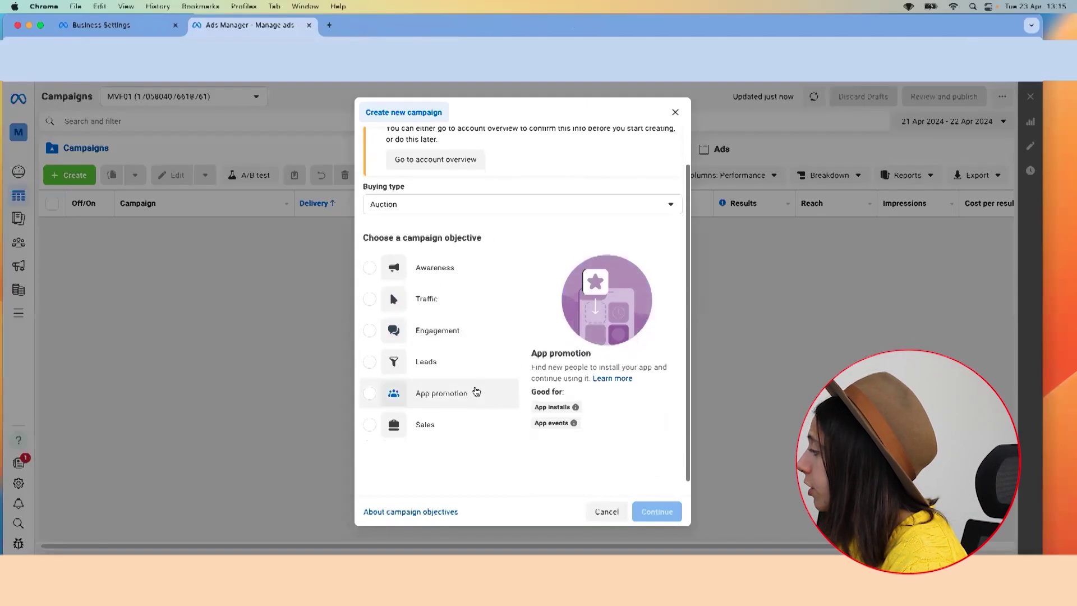
{"action": "left_click", "coordinate": [455, 329]}
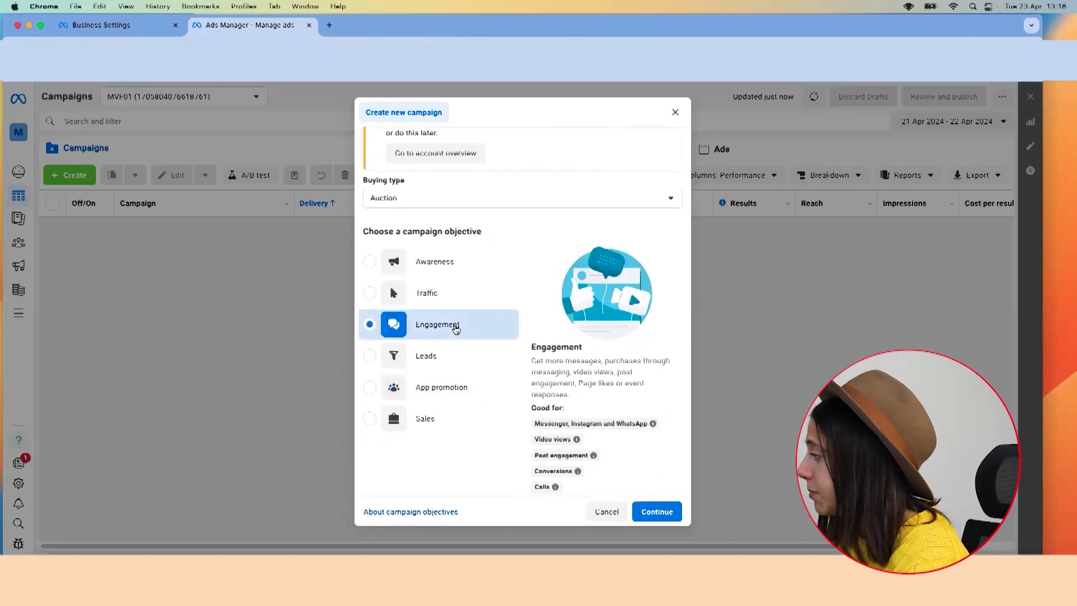
{"action": "scroll", "coordinate": [487, 341], "scroll_direction": "up", "scroll_amount": 2}
{"action": "left_click_drag", "start_coordinate": [389, 141], "coordinate": [542, 185]}
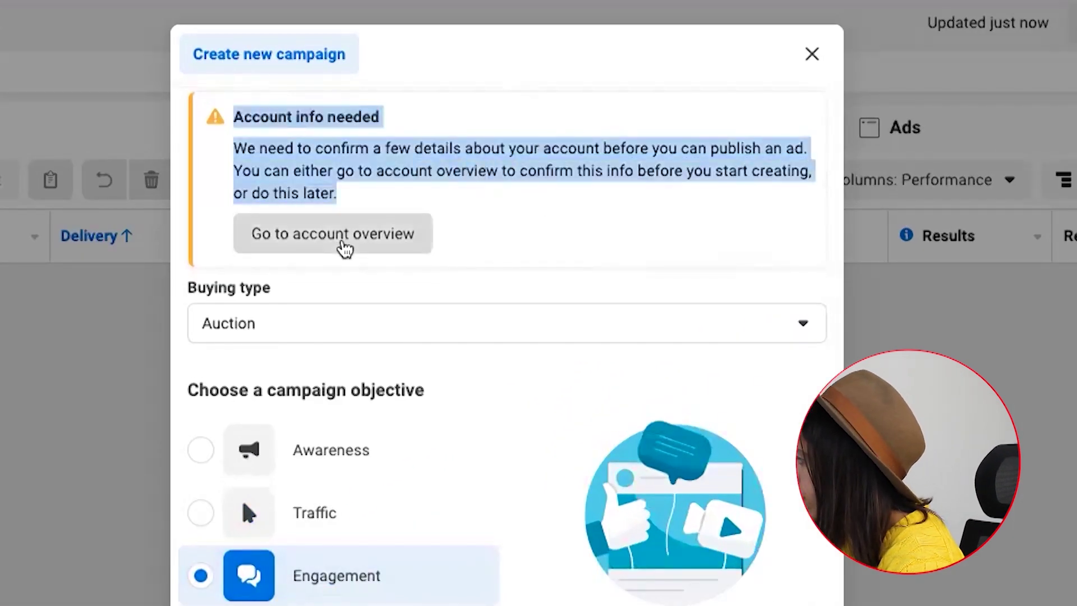
{"action": "left_click", "coordinate": [343, 242]}
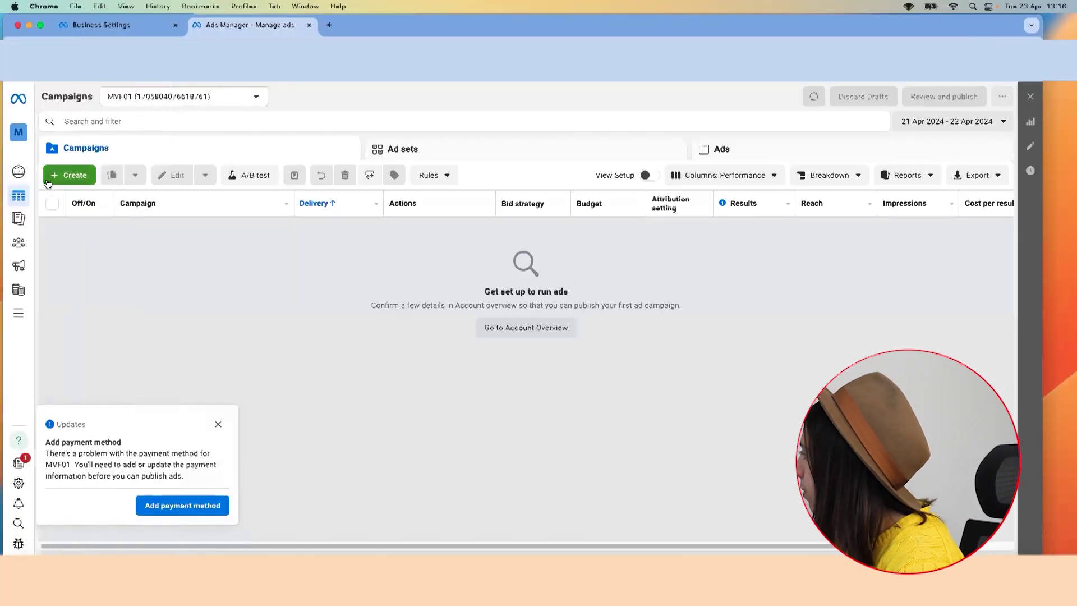
Create an Engagement campaign with the recommended settings and name it Page likes.
{"action": "left_click", "coordinate": [69, 174]}
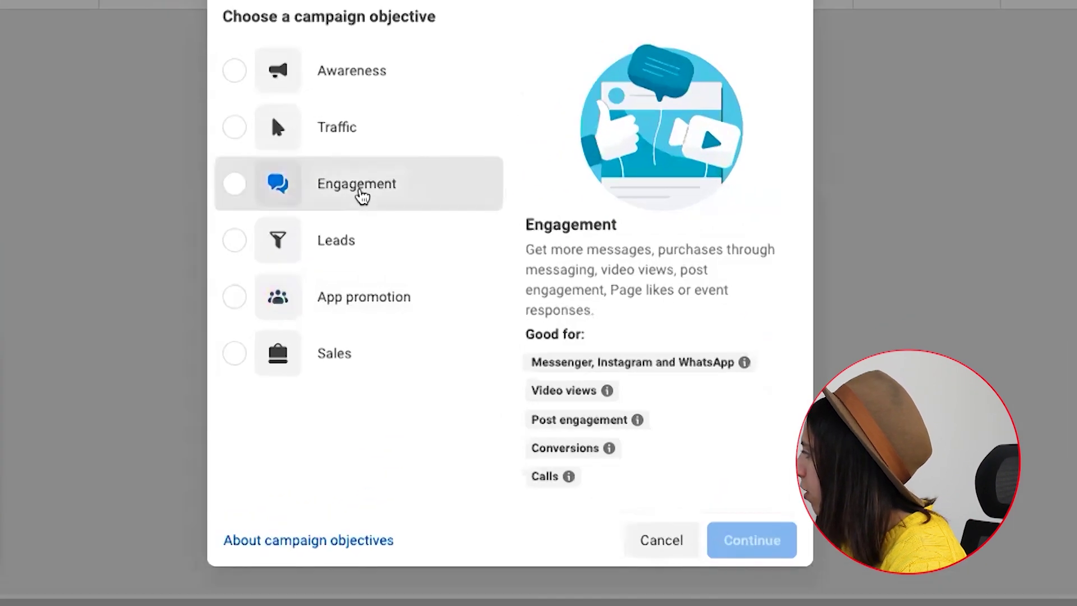
{"action": "left_click", "coordinate": [438, 315]}
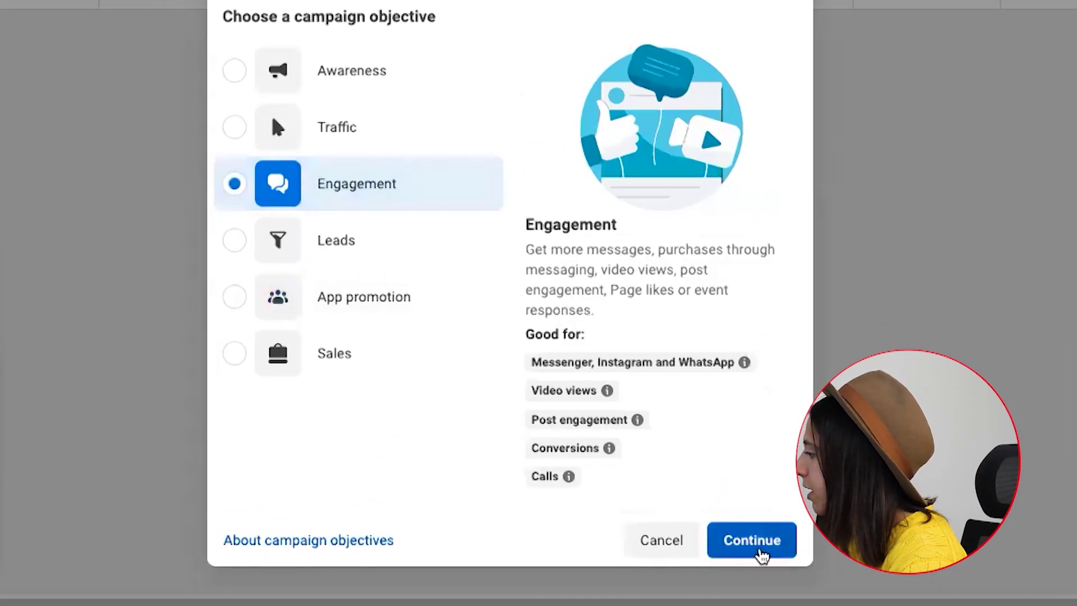
{"action": "left_click", "coordinate": [760, 547]}
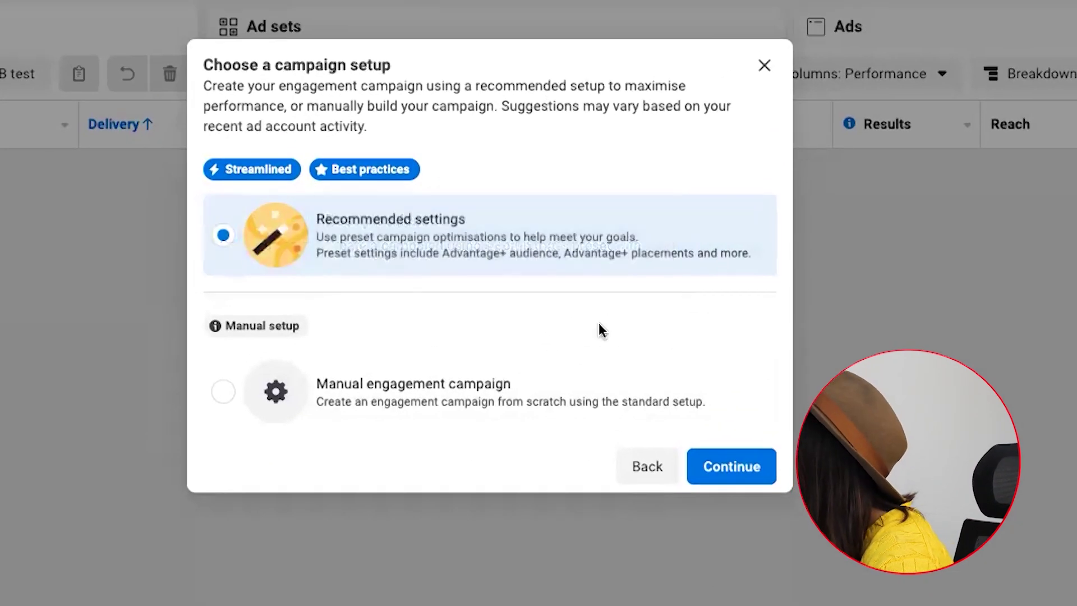
{"action": "left_click", "coordinate": [732, 467]}
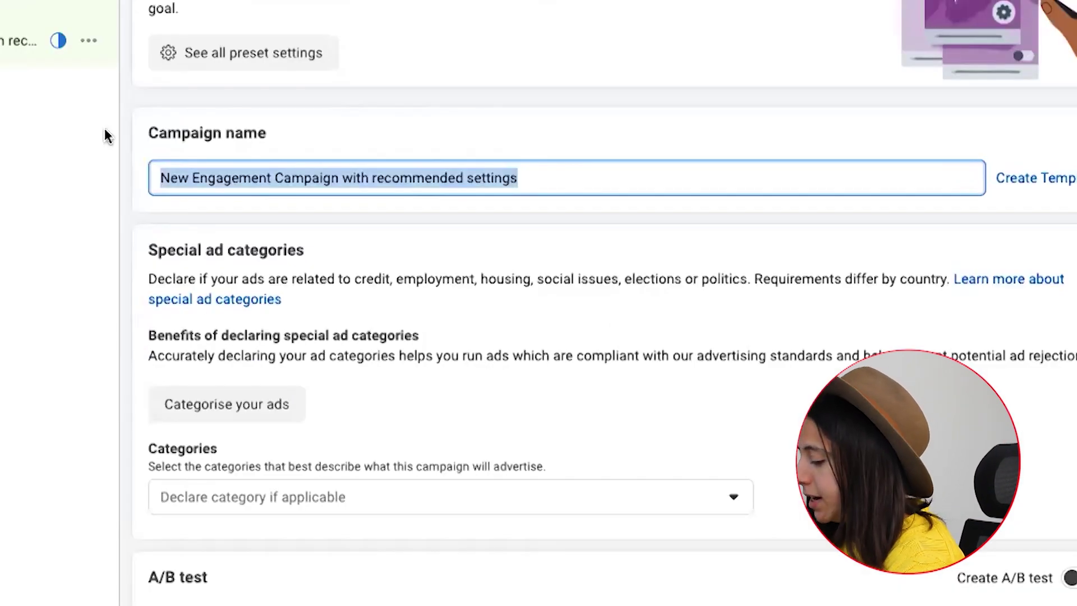
{"action": "type", "text": "Page I"}
{"action": "type", "text": "ikes"}
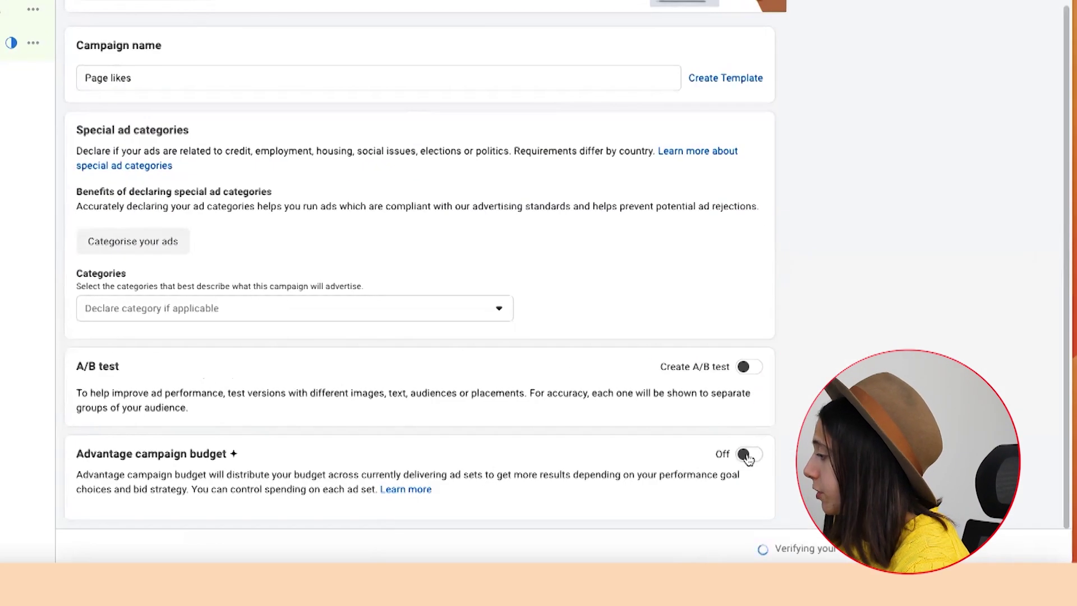
Turn on Advantage campaign budget, set the daily budget to €10.00, and continue to the ad set.
{"action": "left_click", "coordinate": [746, 455]}
{"action": "scroll", "coordinate": [569, 392], "scroll_direction": "down", "scroll_amount": 4}
{"action": "left_click", "coordinate": [368, 315]}
{"action": "key", "text": "BackSpace"}
{"action": "type", "text": "1"}
{"action": "key", "text": "Return"}
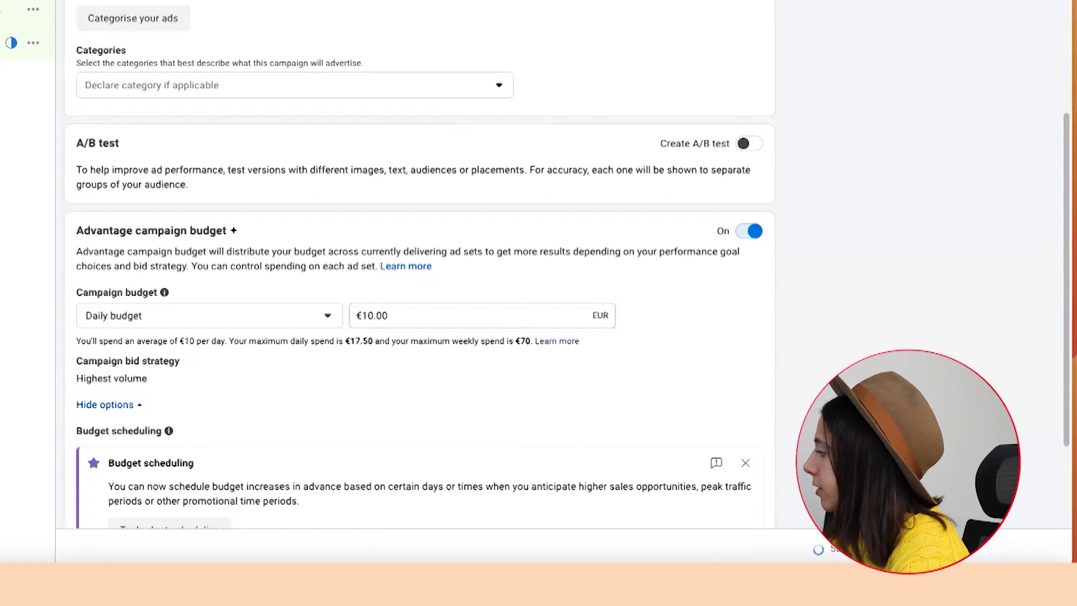
{"action": "scroll", "coordinate": [420, 316], "scroll_direction": "down", "scroll_amount": 3}
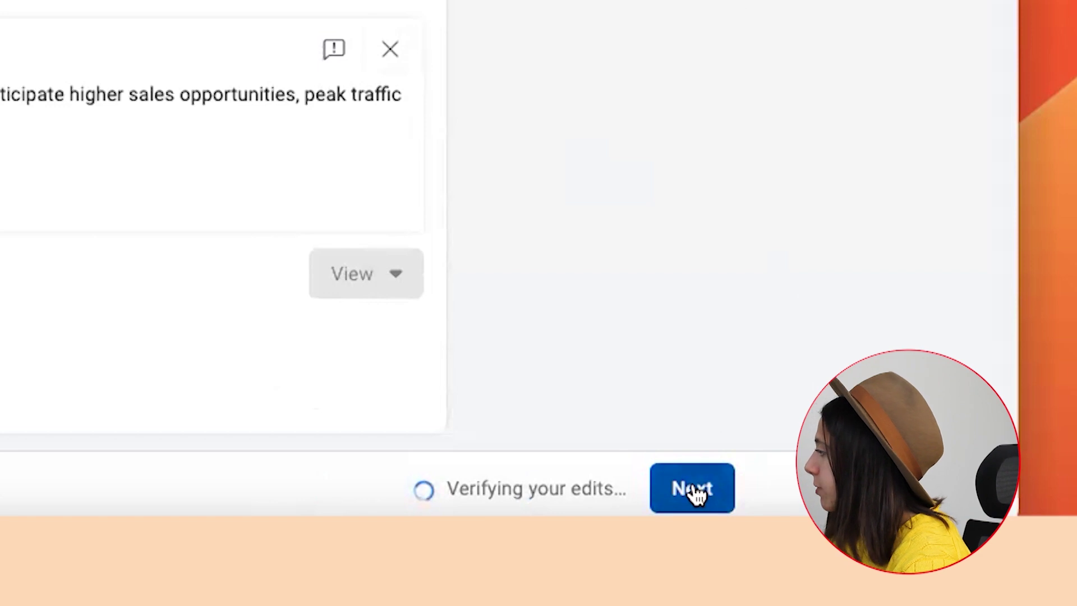
{"action": "left_click", "coordinate": [695, 495]}
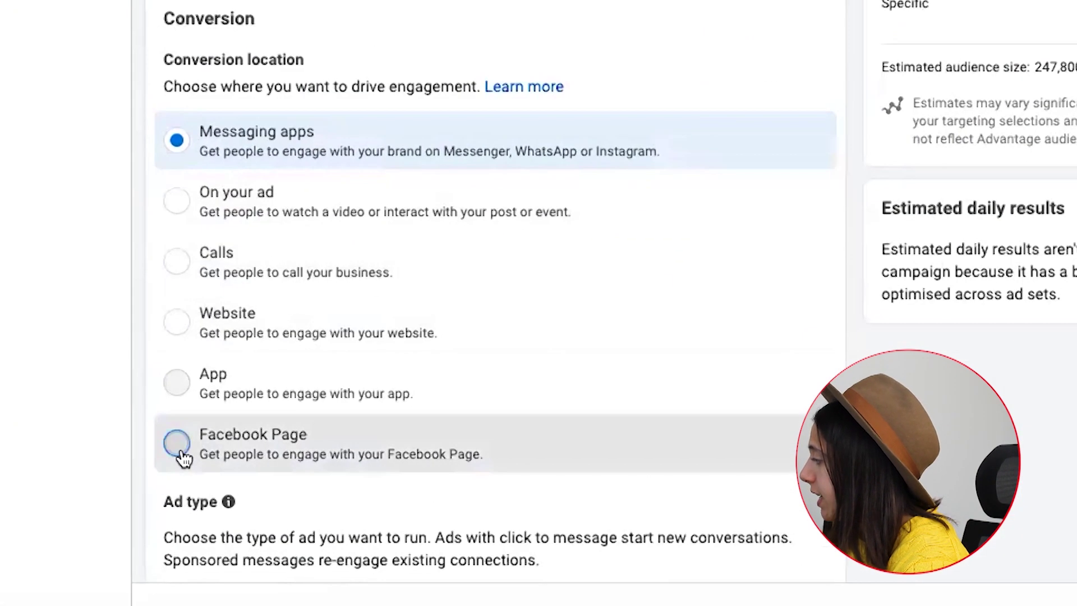
Set the ad set's conversion location to Facebook Page and check which Page is selected.
{"action": "left_click", "coordinate": [285, 463]}
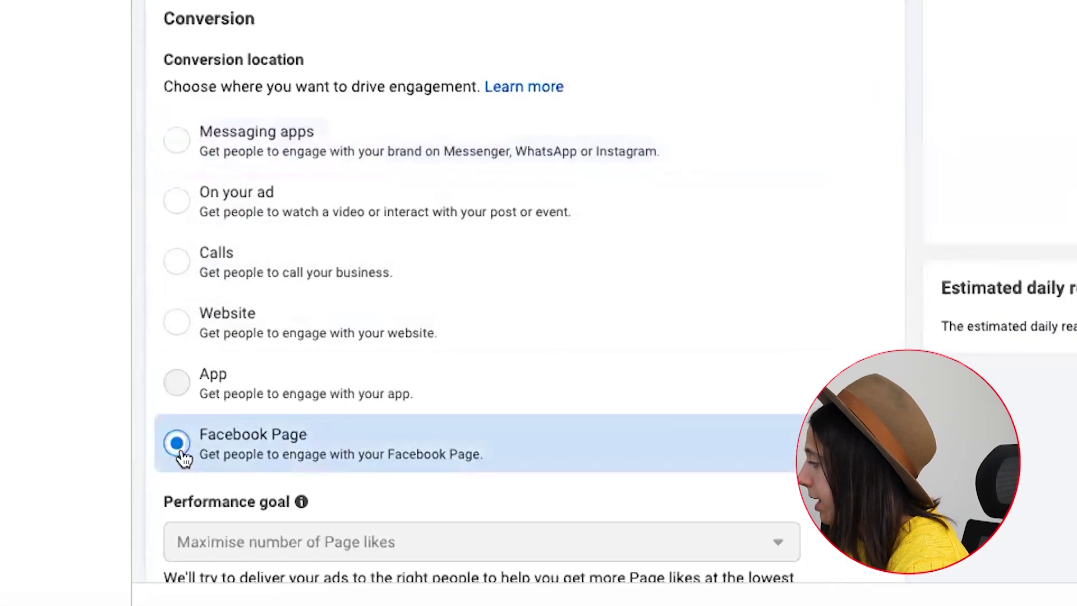
{"action": "left_click_drag", "start_coordinate": [159, 67], "coordinate": [325, 69]}
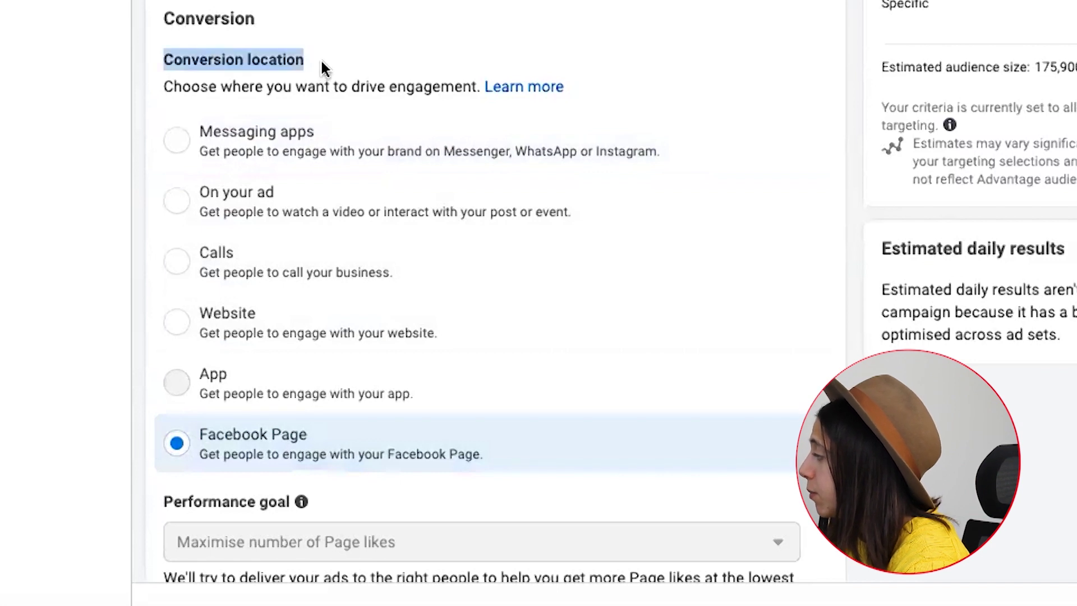
{"action": "scroll", "coordinate": [244, 328], "scroll_direction": "down", "scroll_amount": 3}
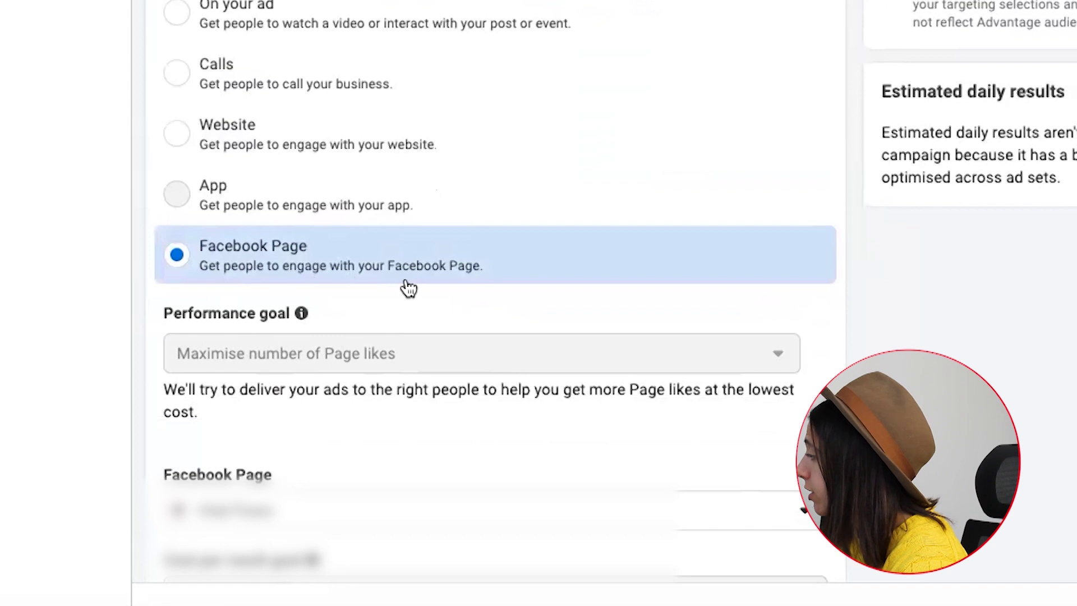
{"action": "scroll", "coordinate": [408, 289], "scroll_direction": "down", "scroll_amount": 5}
{"action": "left_click", "coordinate": [424, 222]}
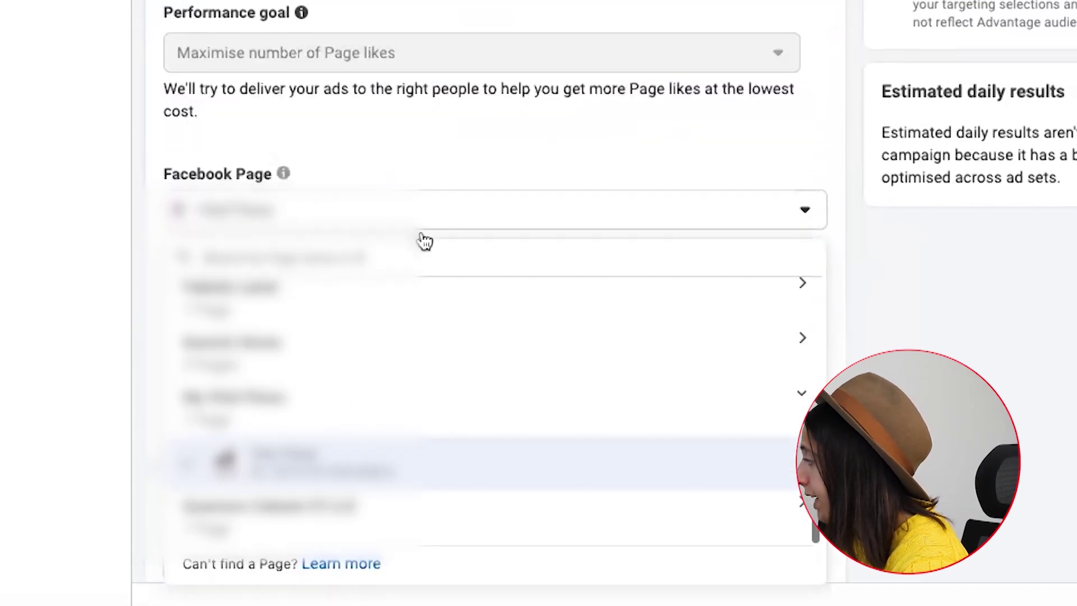
{"action": "left_click", "coordinate": [294, 151]}
Replace United States with United Kingdom as the ad set's audience location and continue to the ad.
{"action": "scroll", "coordinate": [432, 320], "scroll_direction": "down", "scroll_amount": 7}
{"action": "scroll", "coordinate": [449, 404], "scroll_direction": "down", "scroll_amount": 7}
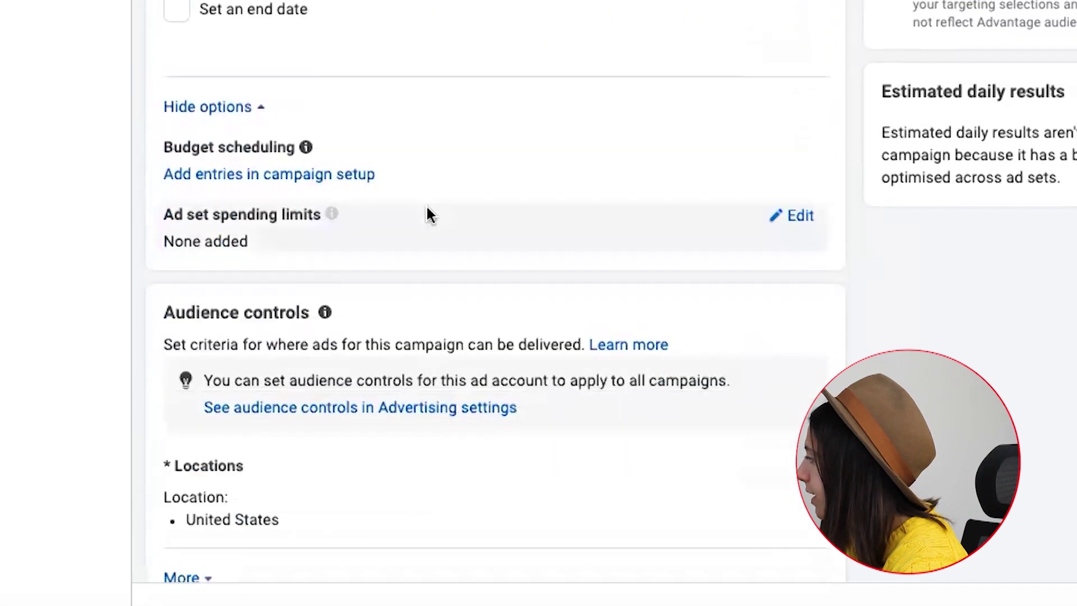
{"action": "scroll", "coordinate": [428, 214], "scroll_direction": "down", "scroll_amount": 5}
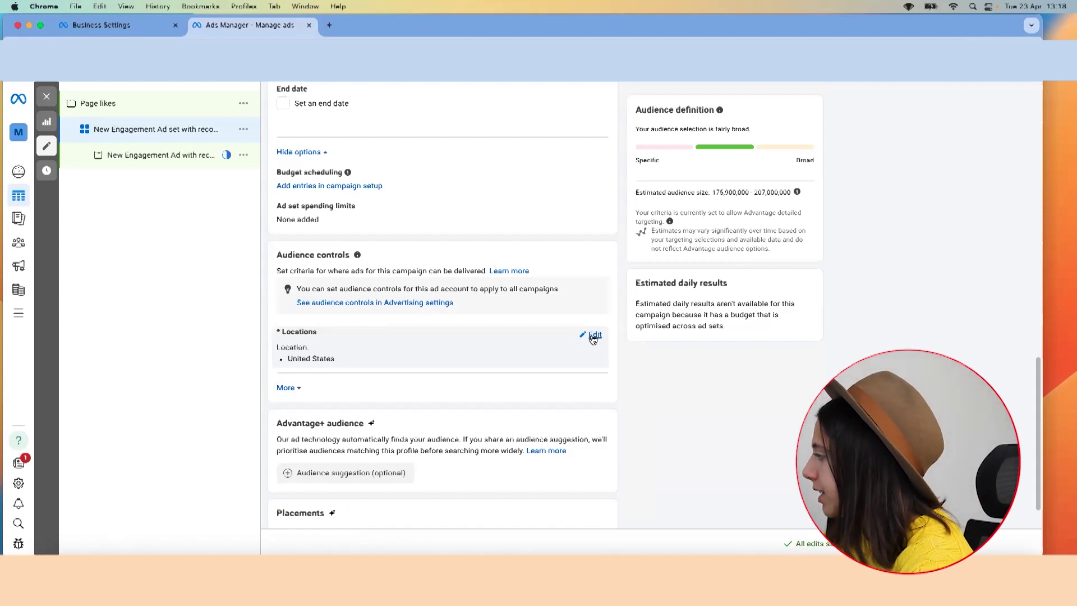
{"action": "left_click", "coordinate": [594, 336]}
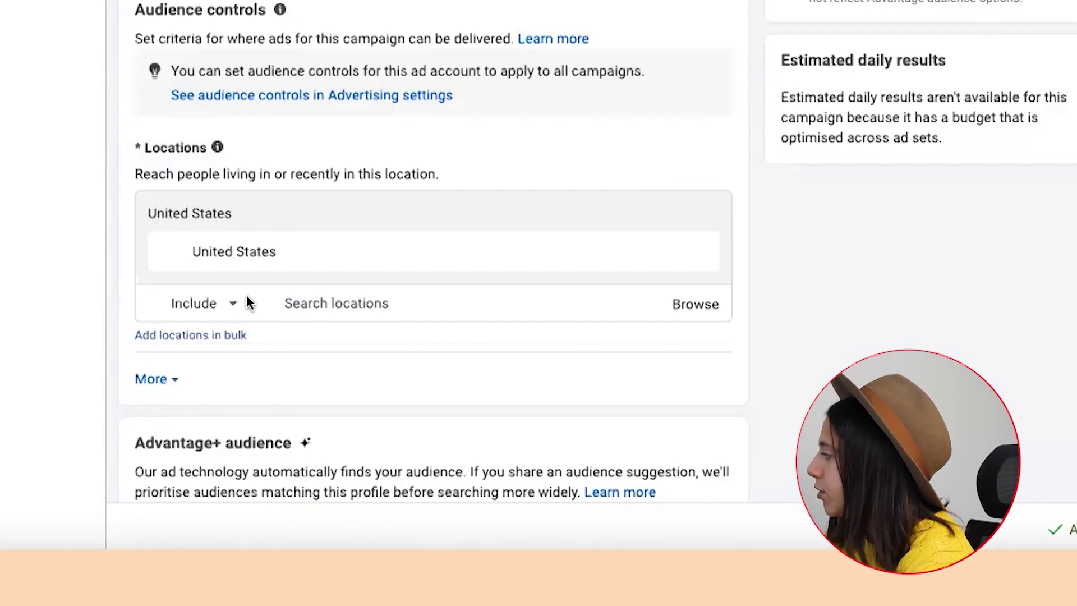
{"action": "left_click", "coordinate": [343, 302]}
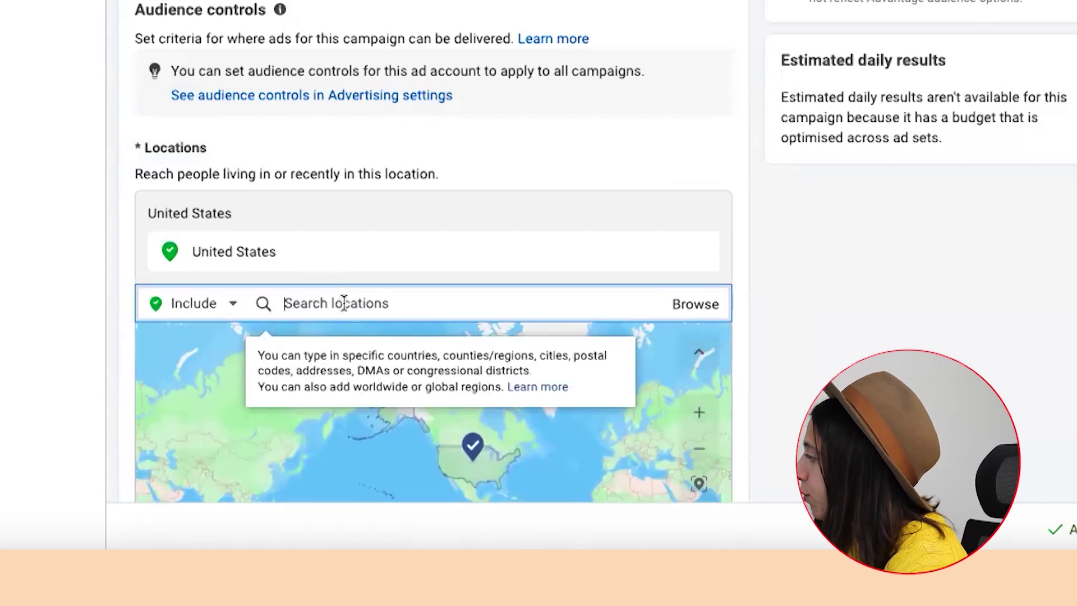
{"action": "type", "text": "united"}
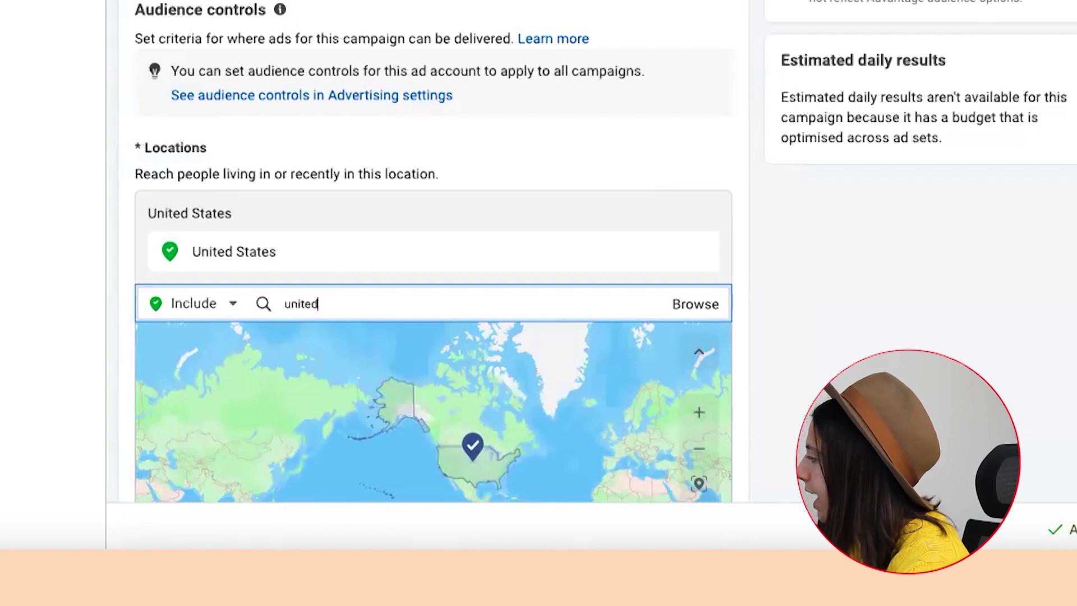
{"action": "left_click", "coordinate": [348, 342]}
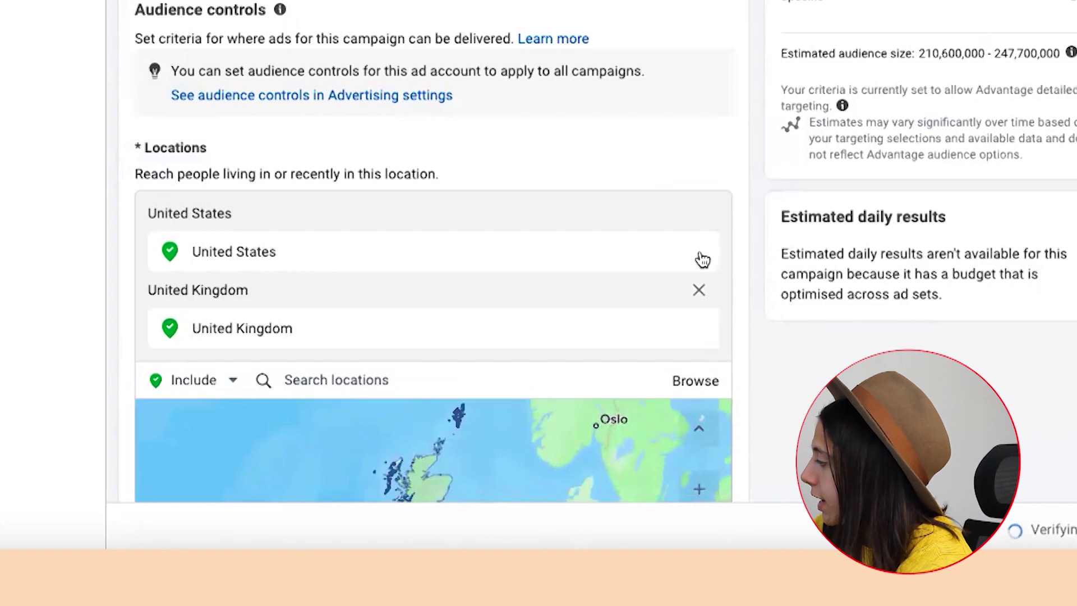
{"action": "left_click", "coordinate": [702, 259]}
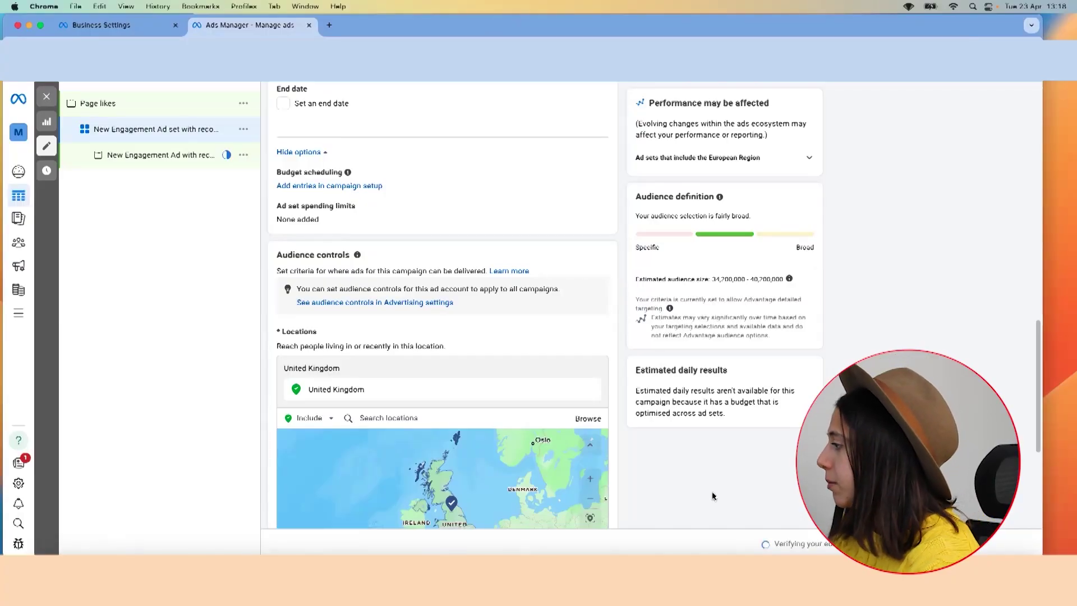
{"action": "scroll", "coordinate": [712, 496], "scroll_direction": "down", "scroll_amount": 5}
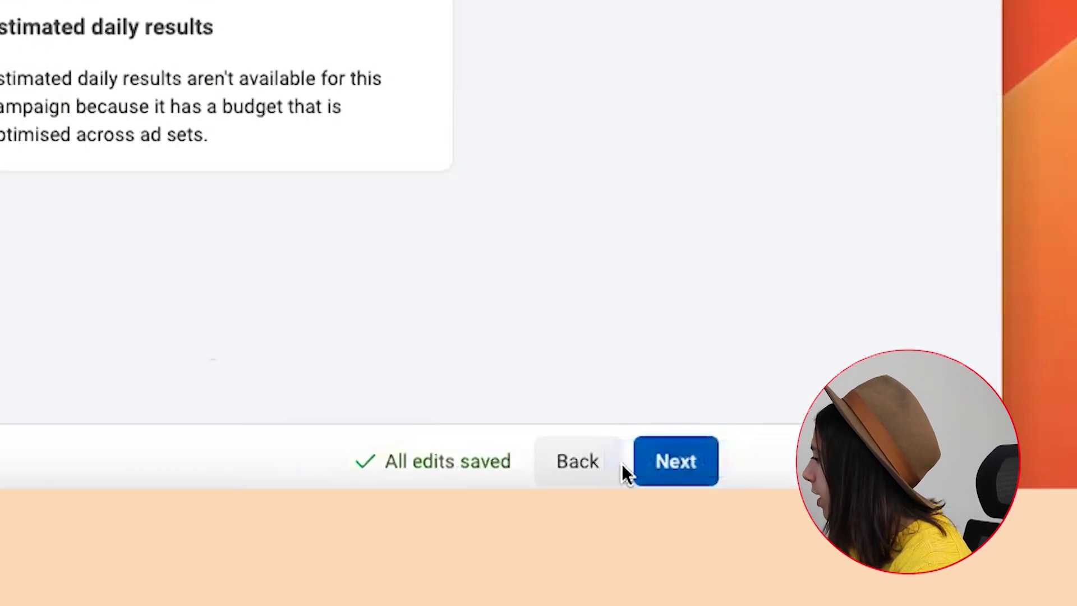
{"action": "left_click", "coordinate": [676, 461]}
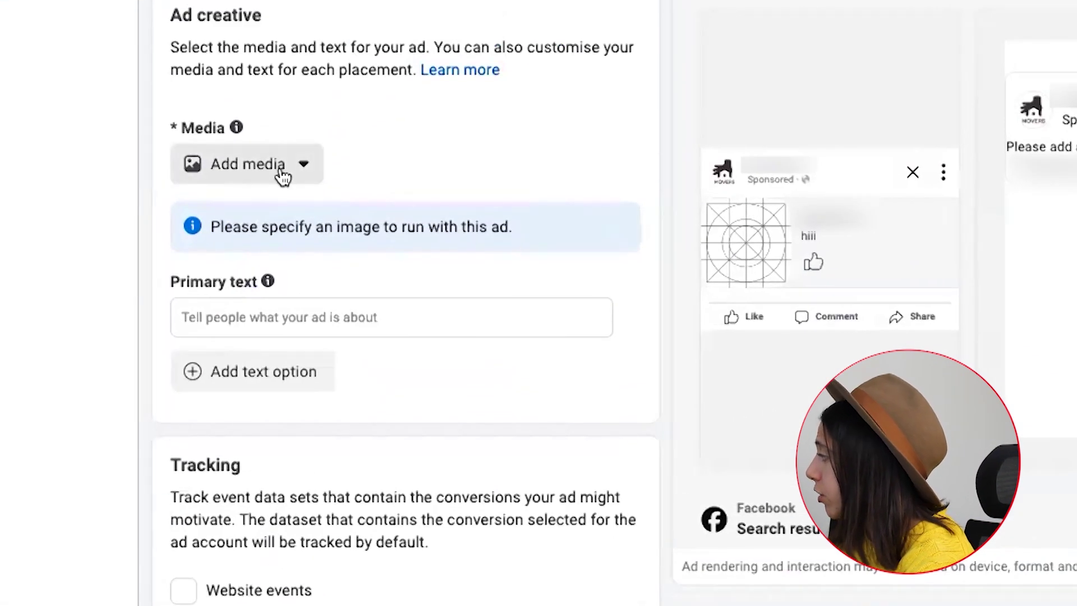
Search Google Images for "nice luxurious house" and save the Medium result's villa with a pool as house.jpeg.
{"action": "left_click", "coordinate": [259, 165]}
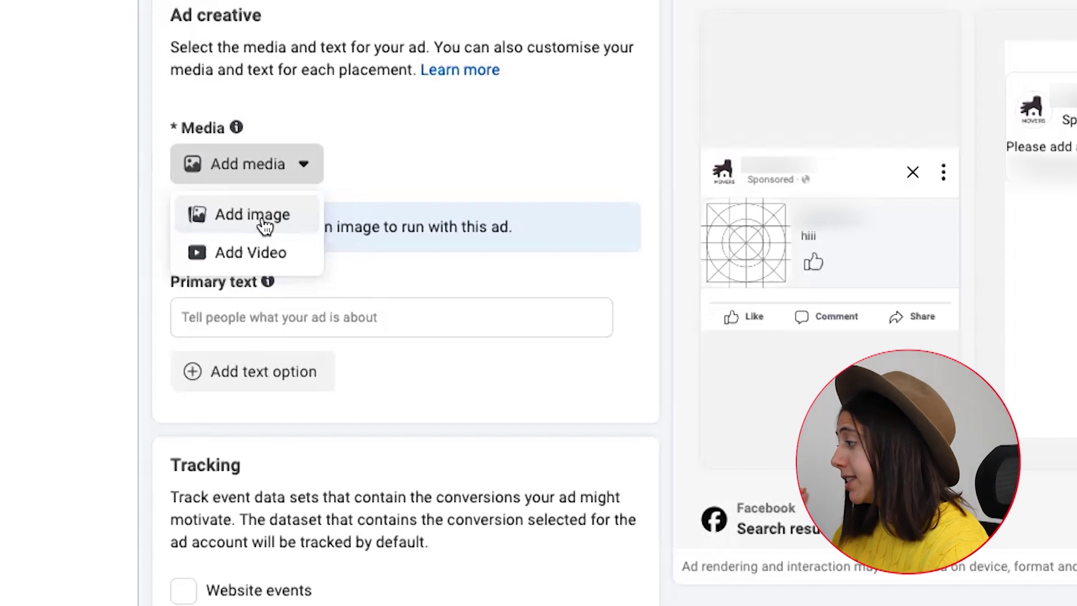
{"action": "left_click", "coordinate": [330, 26]}
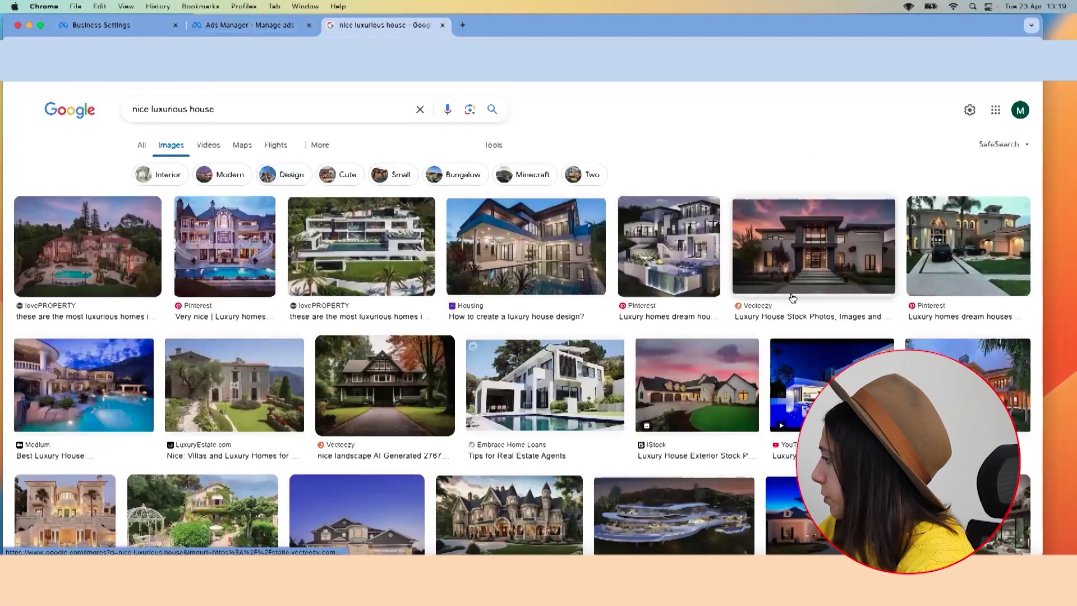
{"action": "left_click", "coordinate": [81, 388]}
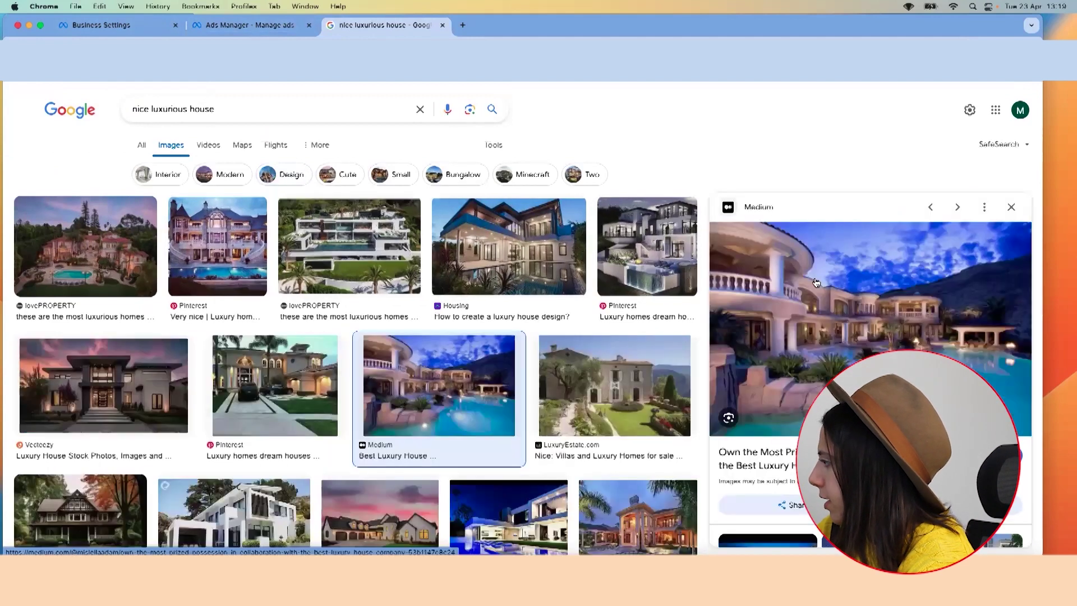
{"action": "right_click", "coordinate": [867, 303]}
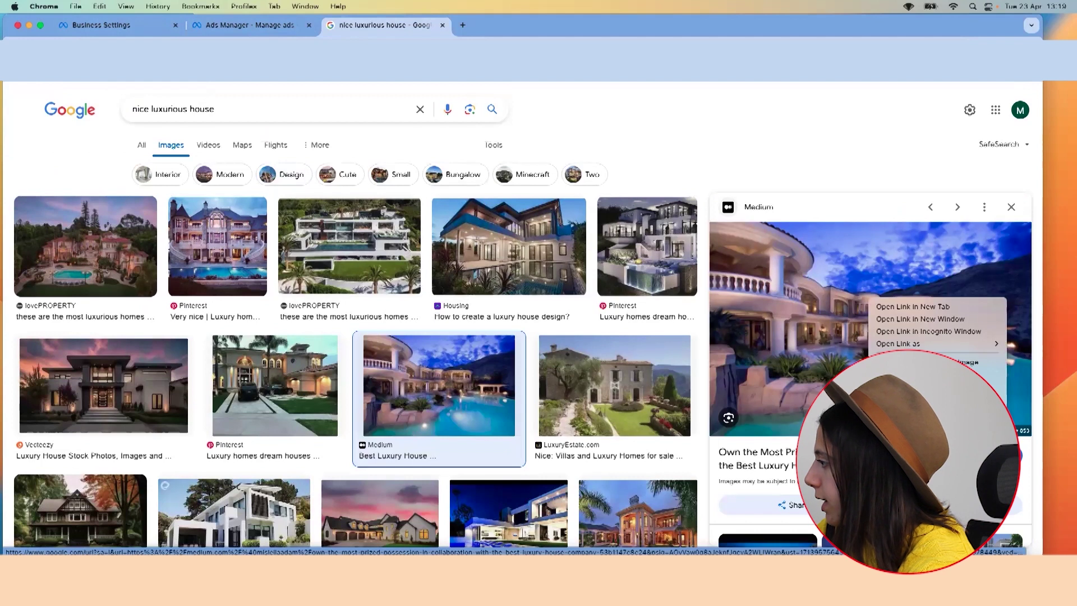
{"action": "left_click", "coordinate": [900, 424]}
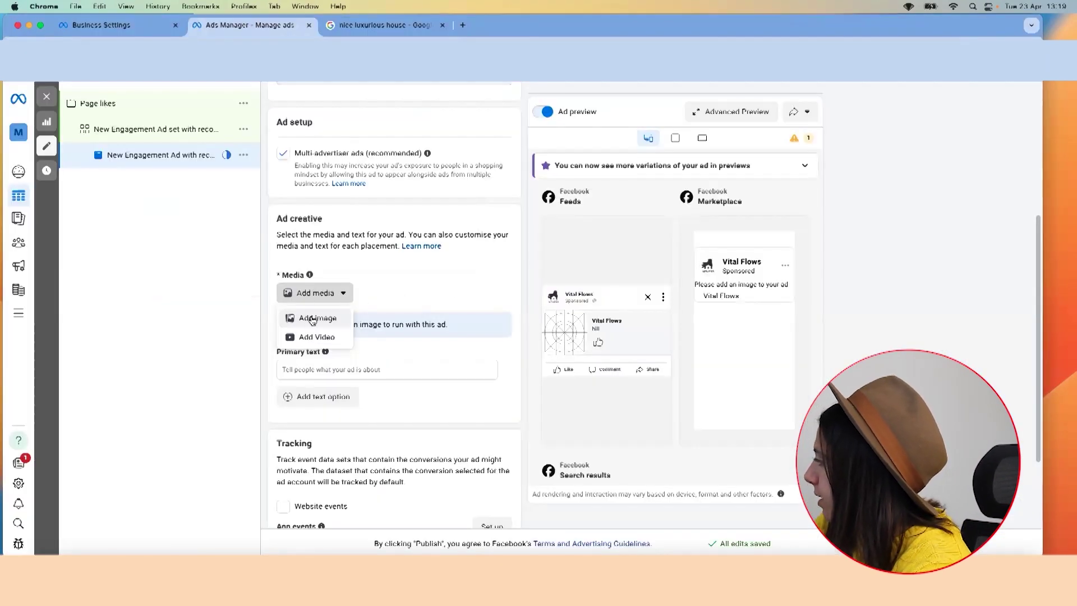
Add house.jpeg as the ad's image and set the primary text to "Welcome to name of brand where ... mission statement".
{"action": "left_click", "coordinate": [312, 319]}
{"action": "left_click", "coordinate": [350, 167]}
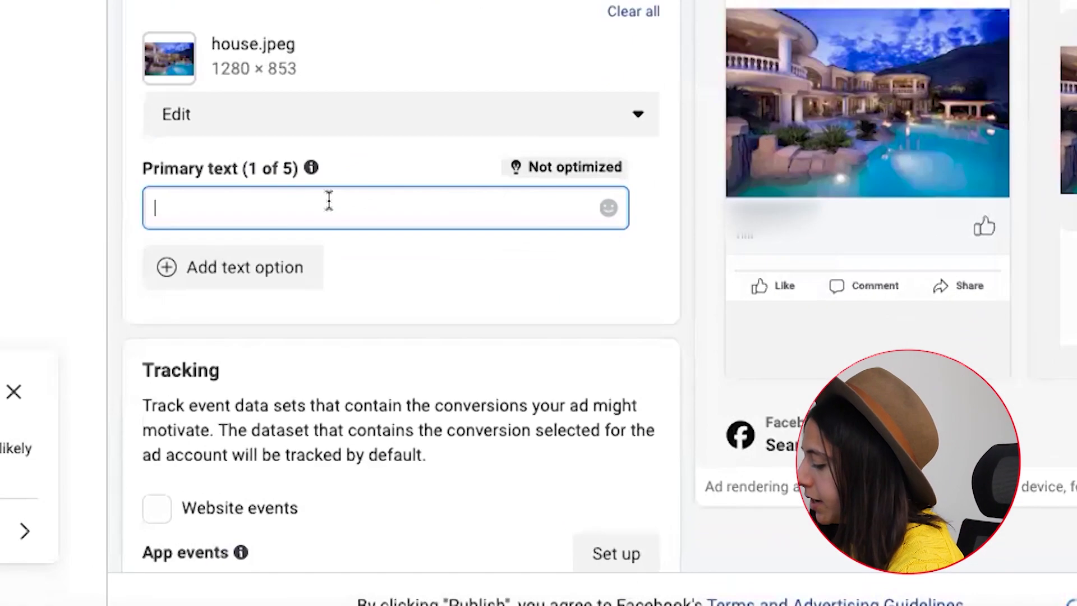
{"action": "type", "text": "Welcome"}
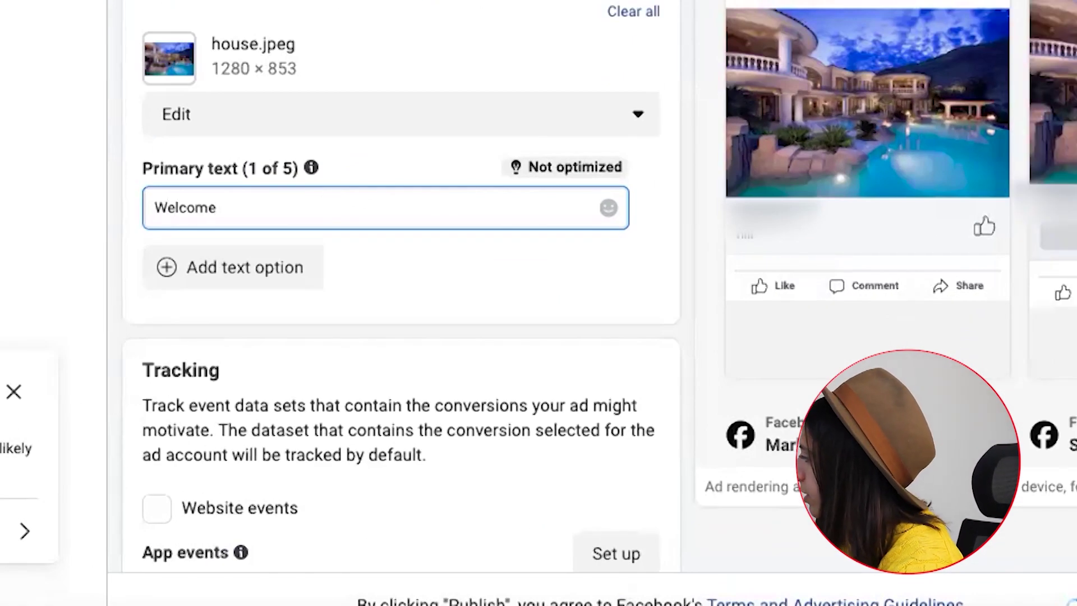
{"action": "type", "text": " to "}
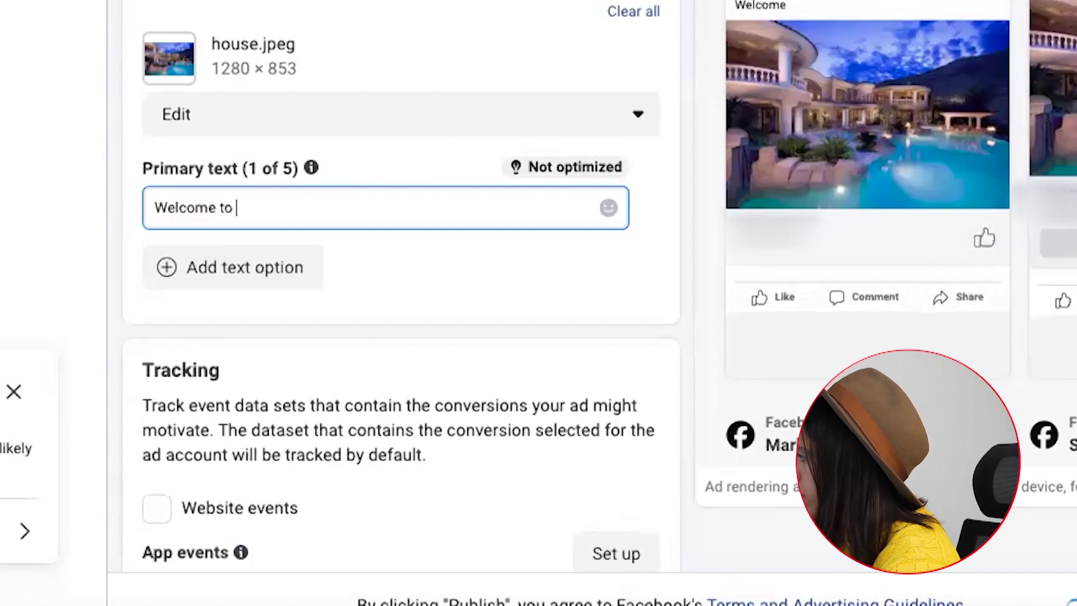
{"action": "type", "text": "name of brand where ... mission statement"}
Review the generated text variations suggested for the ad's primary text.
{"action": "scroll", "coordinate": [557, 195], "scroll_direction": "down", "scroll_amount": 1}
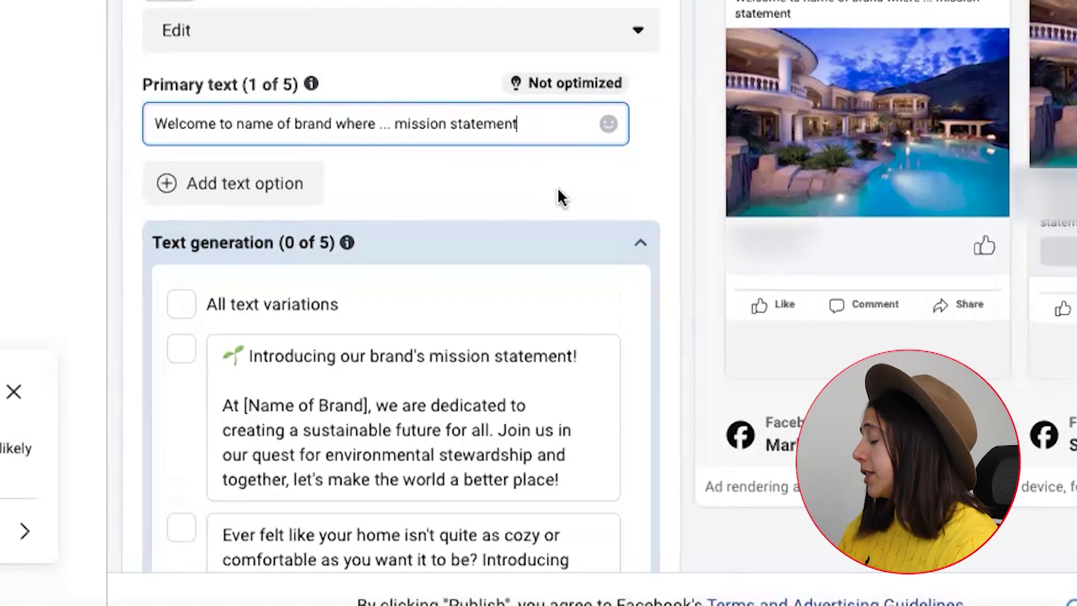
{"action": "scroll", "coordinate": [588, 163], "scroll_direction": "down", "scroll_amount": 2}
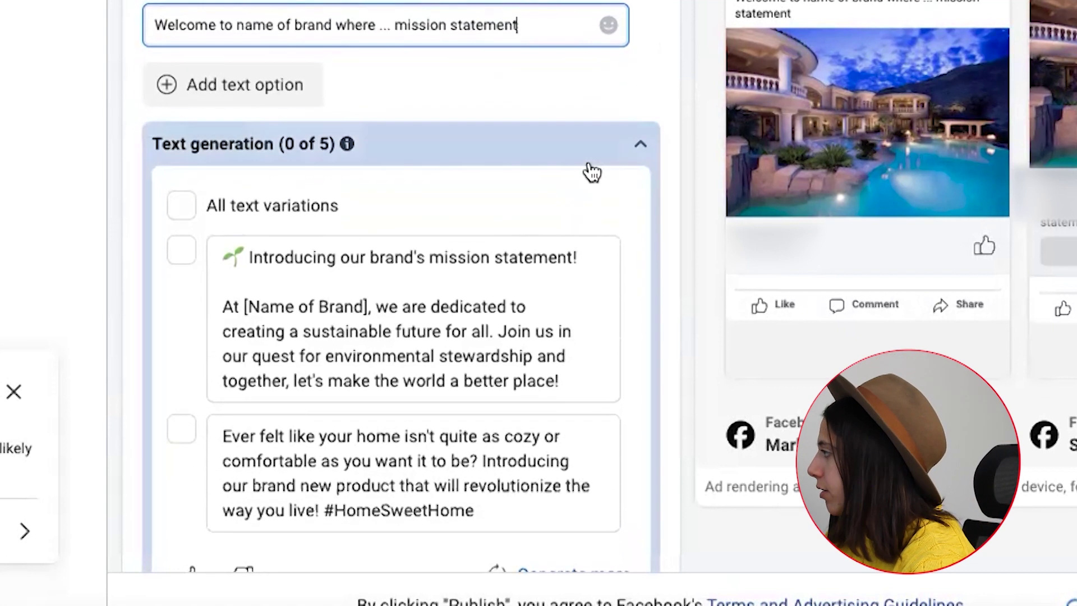
{"action": "scroll", "coordinate": [645, 87], "scroll_direction": "down", "scroll_amount": 2}
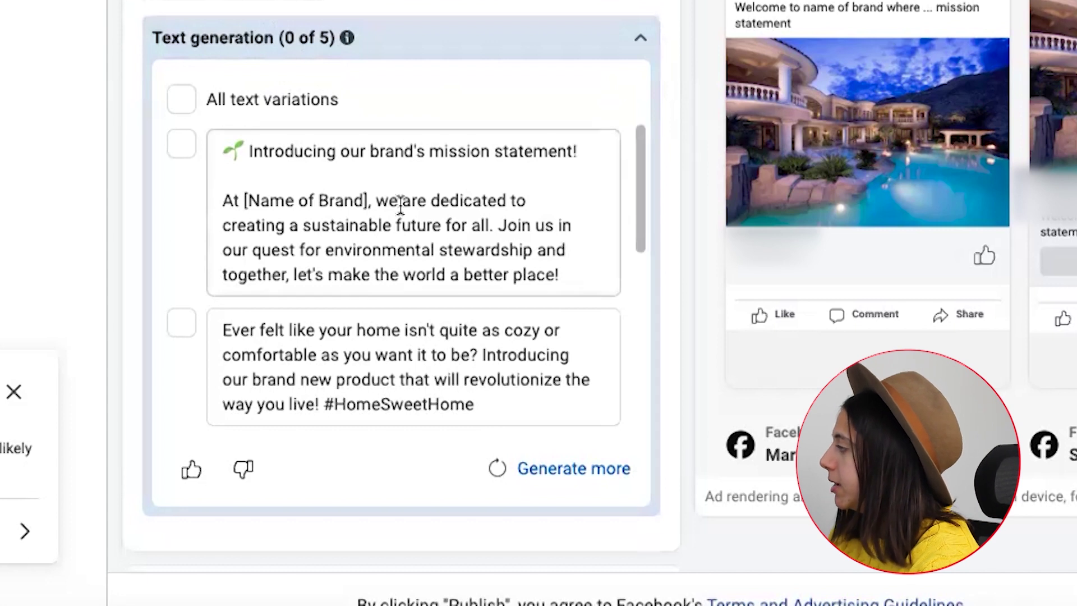
{"action": "scroll", "coordinate": [277, 167], "scroll_direction": "down", "scroll_amount": 2}
{"action": "scroll", "coordinate": [276, 167], "scroll_direction": "up", "scroll_amount": 1}
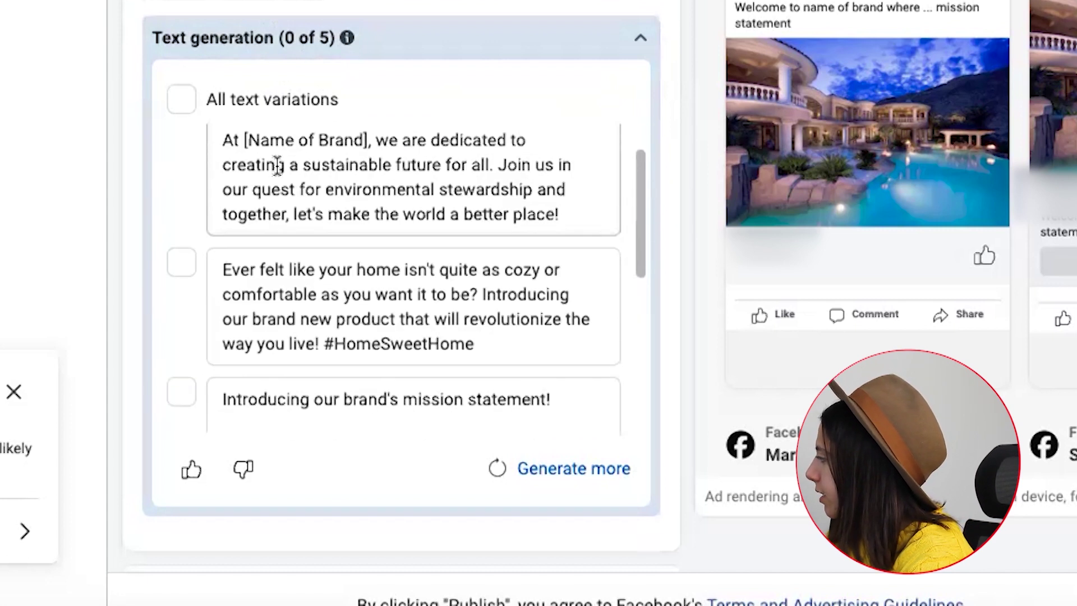
{"action": "scroll", "coordinate": [277, 167], "scroll_direction": "down", "scroll_amount": 4}
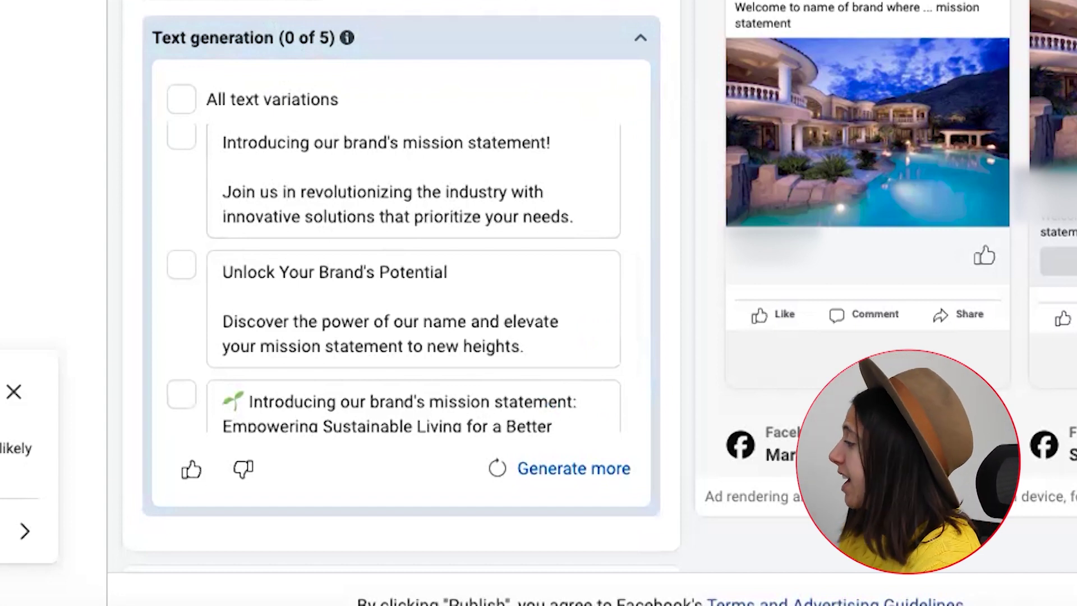
{"action": "scroll", "coordinate": [401, 286], "scroll_direction": "down", "scroll_amount": 8}
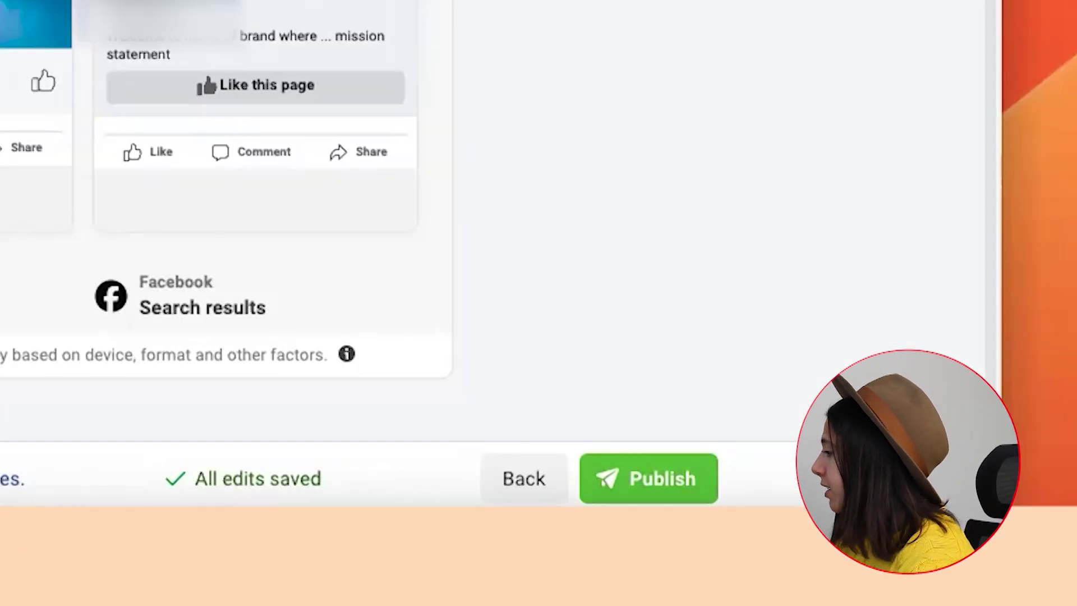
Open the publish confirmation for the Page likes campaign, close it without publishing the draft items, and dismiss the payment method notice.
{"action": "left_click", "coordinate": [627, 502]}
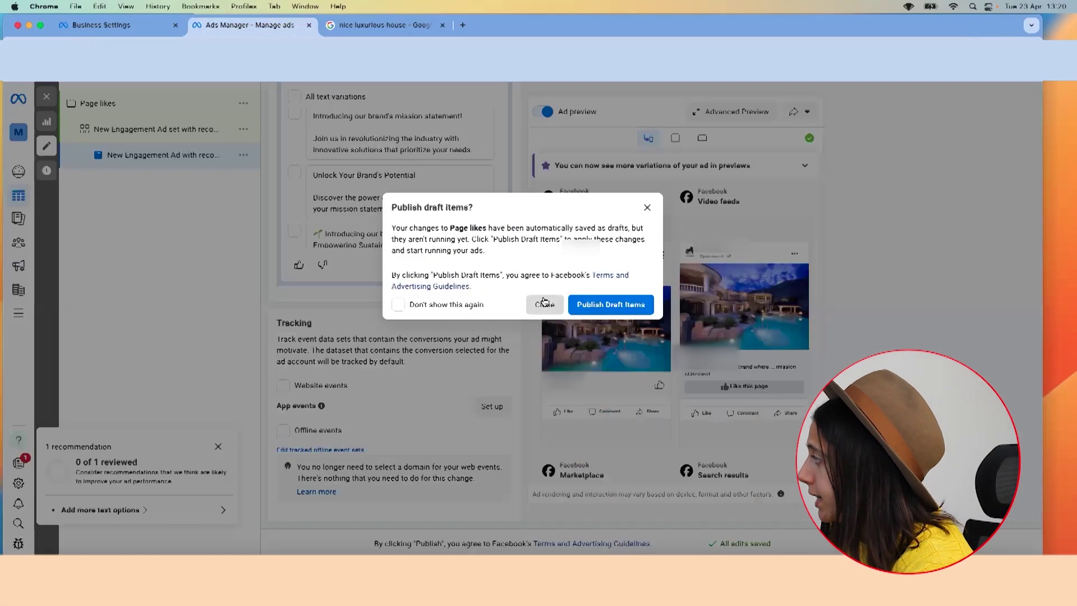
{"action": "left_click", "coordinate": [543, 303]}
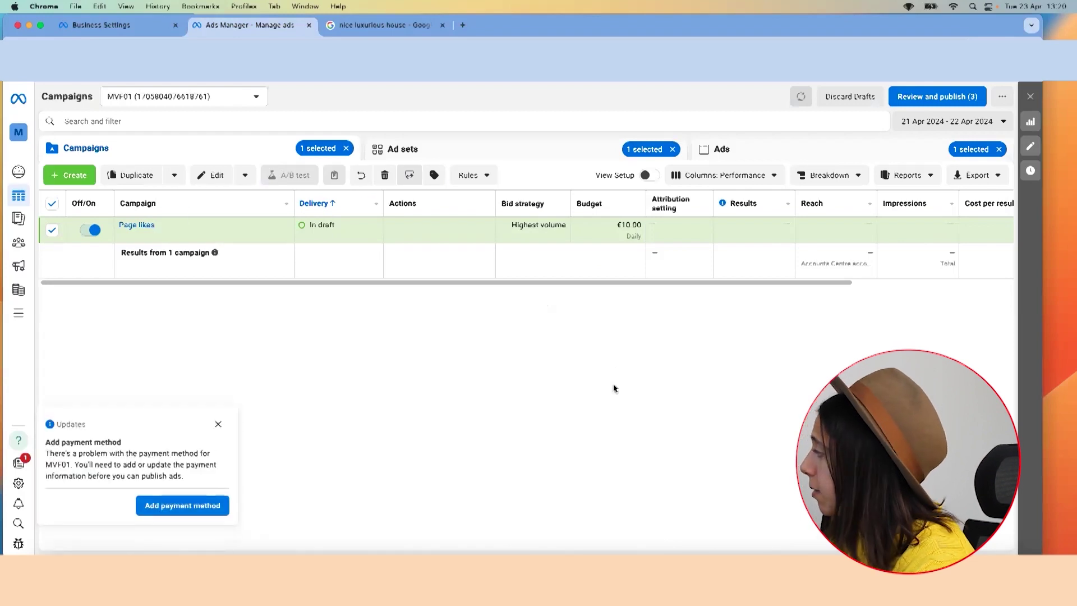
{"action": "left_click", "coordinate": [219, 424]}
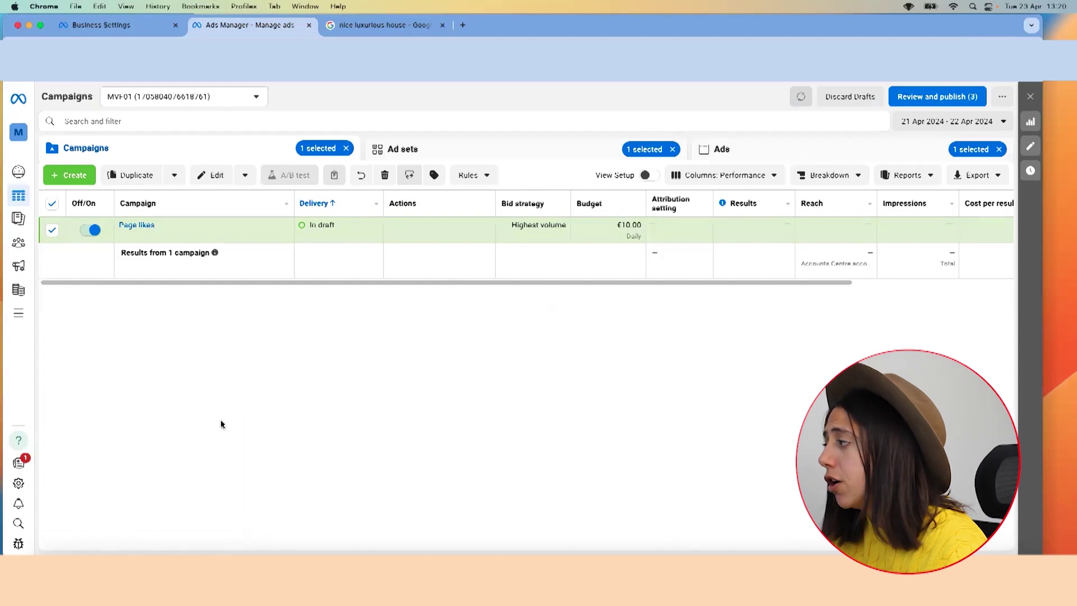